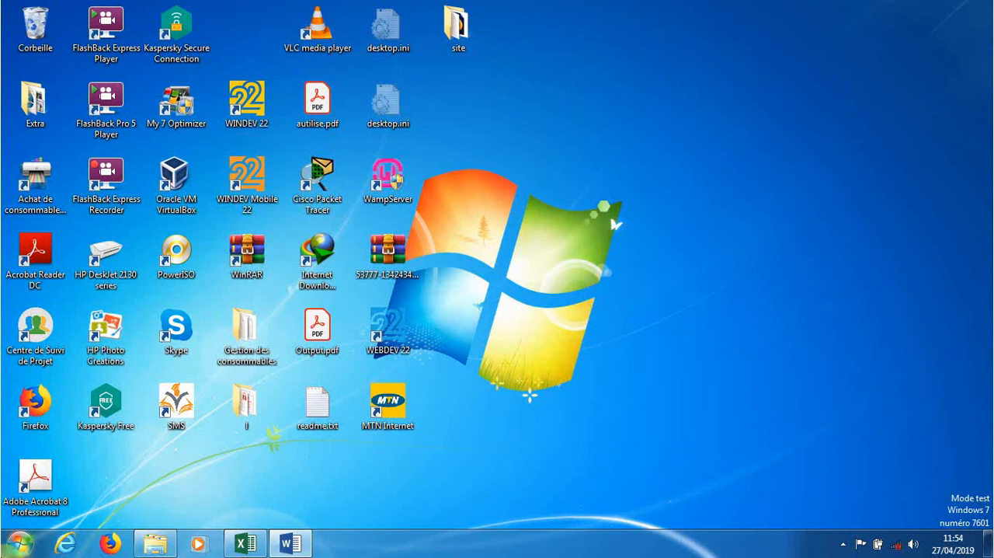
- Start Excel and create a new blank workbook
left_click(20, 543)
left_click(76, 384)
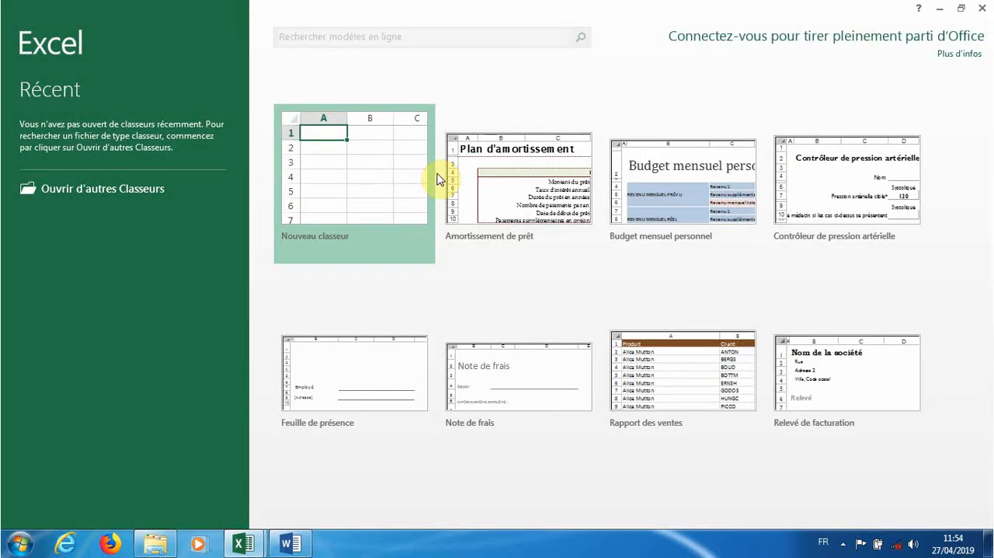
left_click(381, 167)
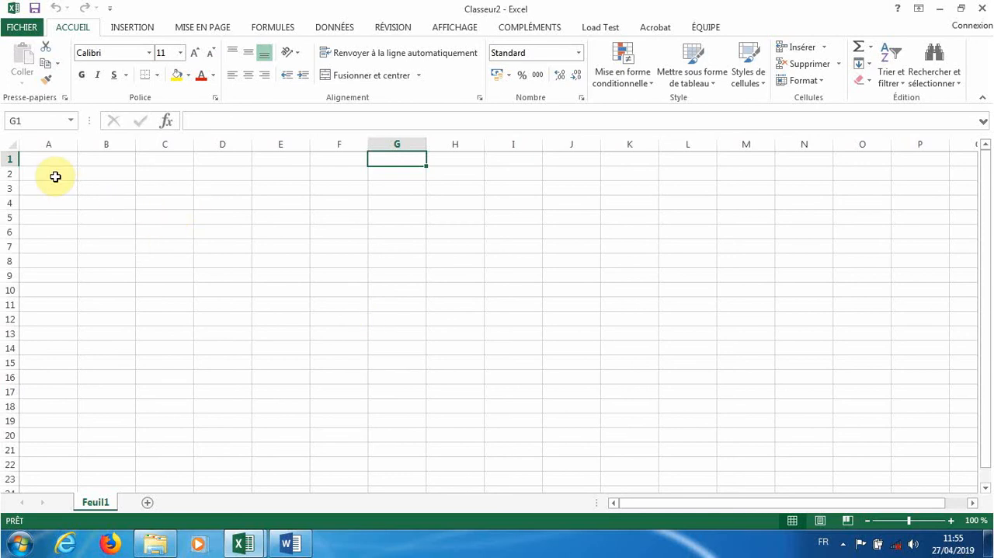
- Enter the heading DESIGNATION in cell A1 and widen column A so the whole heading fits
left_click(39, 158)
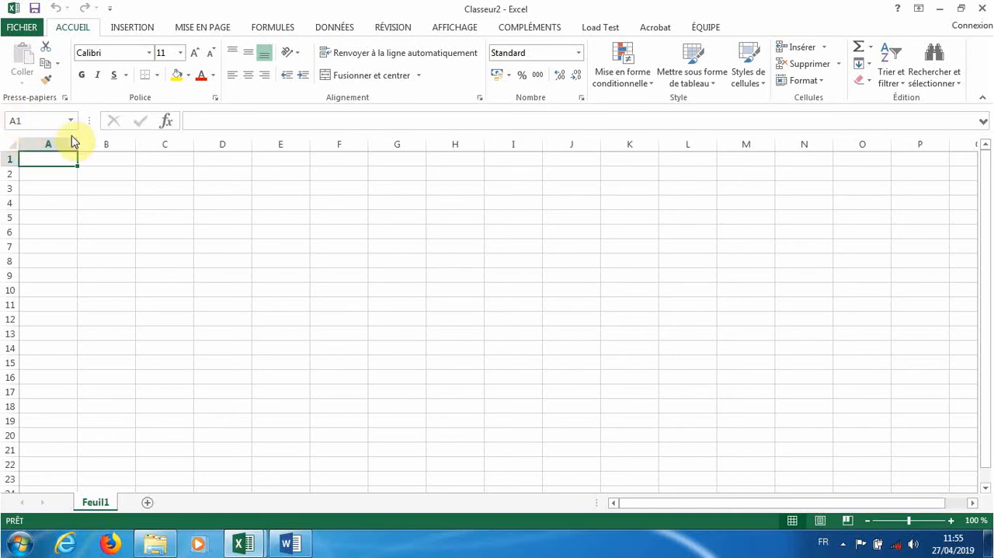
left_click(102, 166)
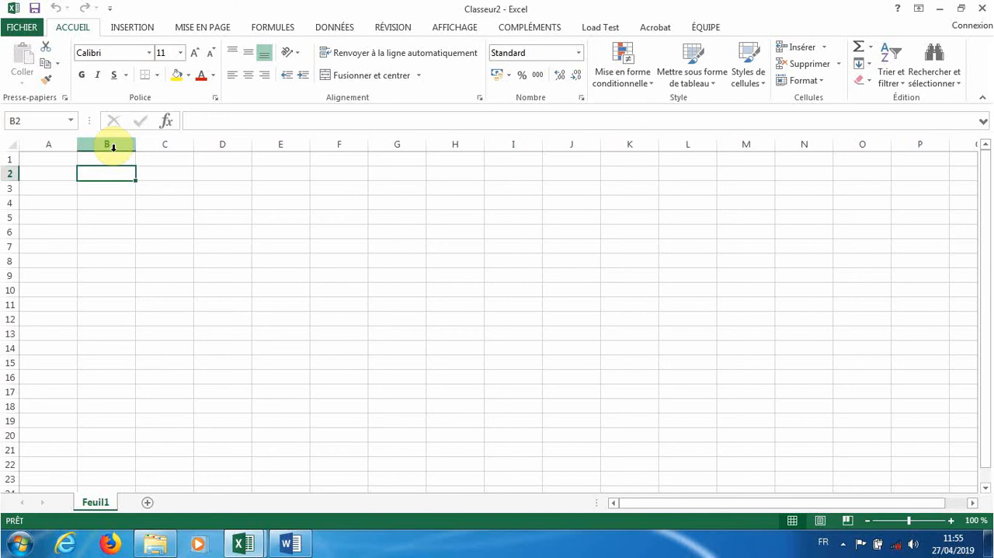
left_click(49, 159)
type("d")
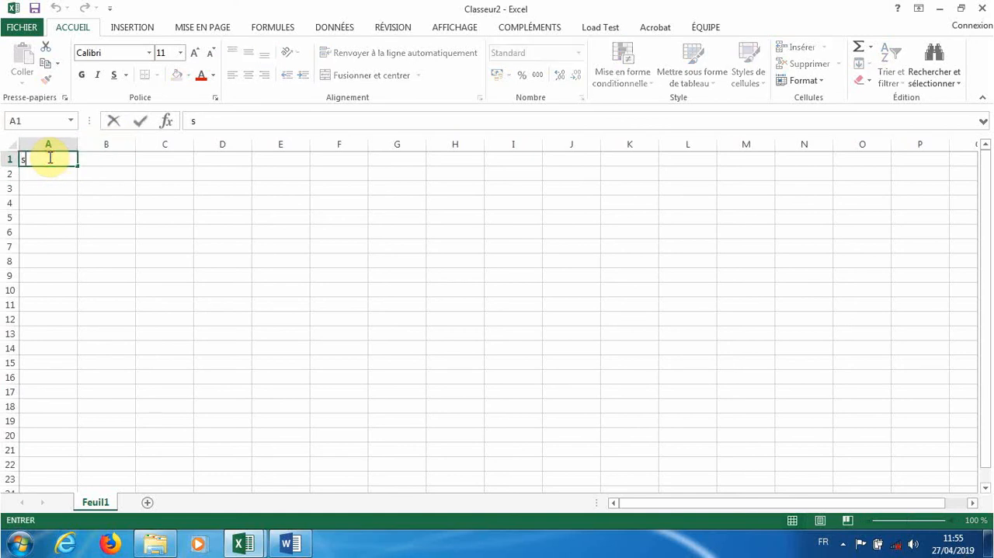
key("BackSpace")
type("DESIGNATION")
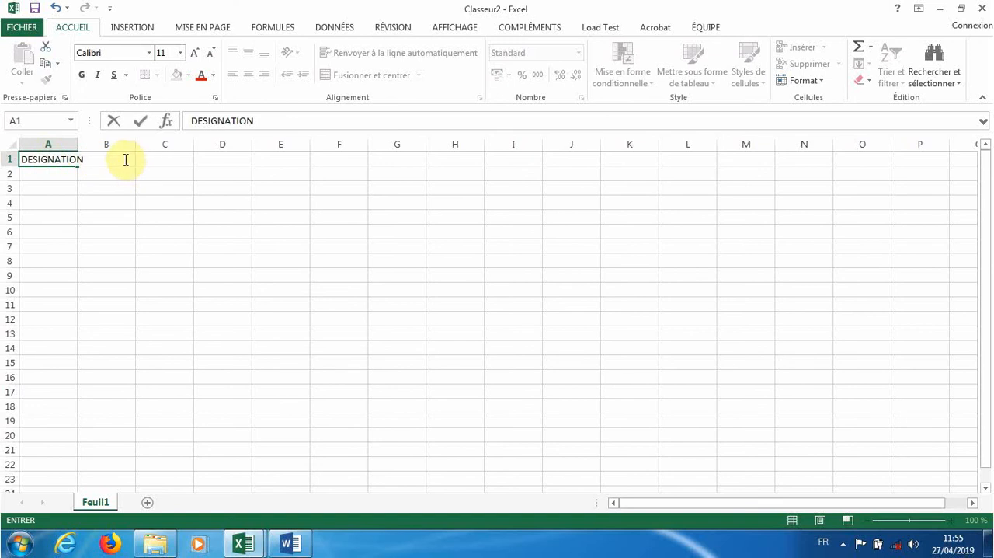
left_click(118, 196)
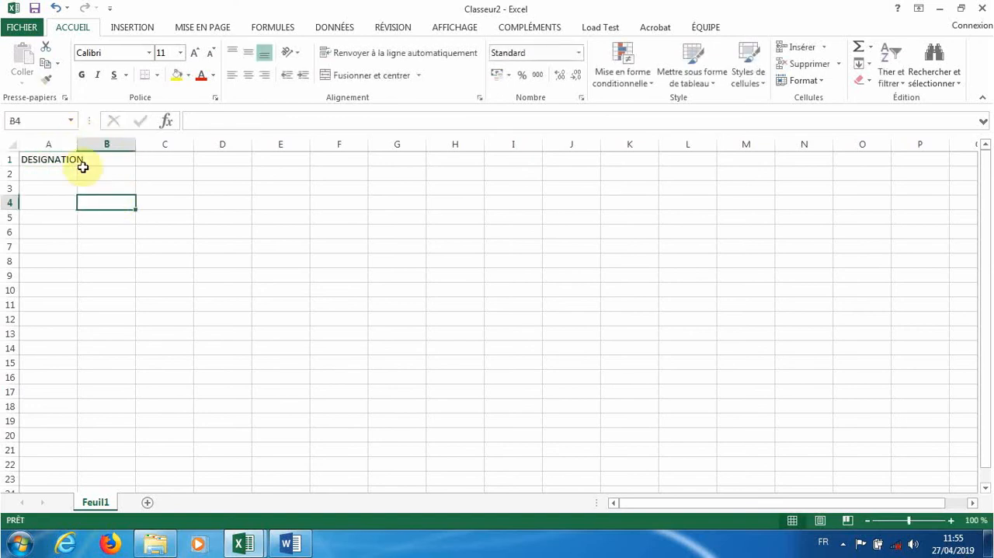
left_click_drag(78, 146, 130, 162)
- Enter the headings PU, QT and PT in cells B1, C1 and D1
left_click(161, 162)
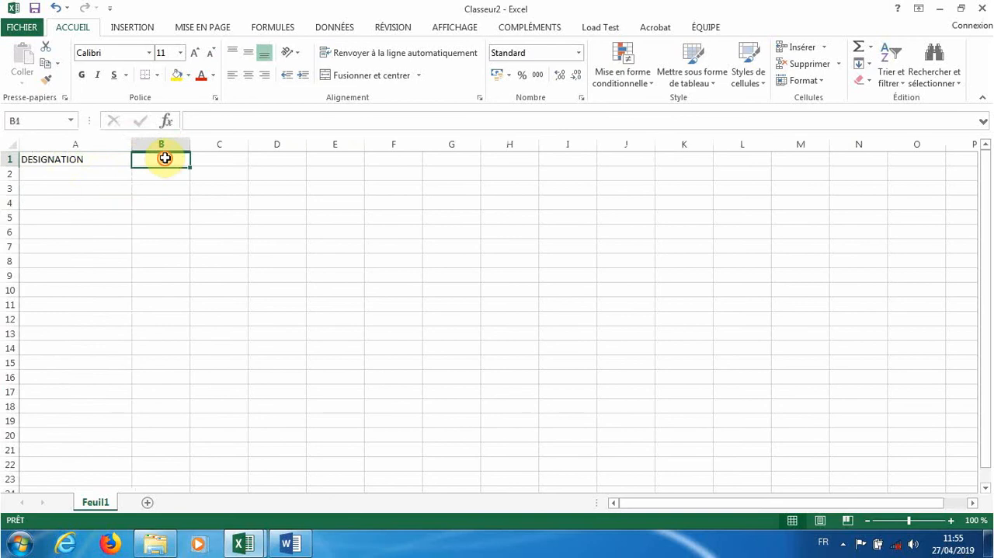
type("PU")
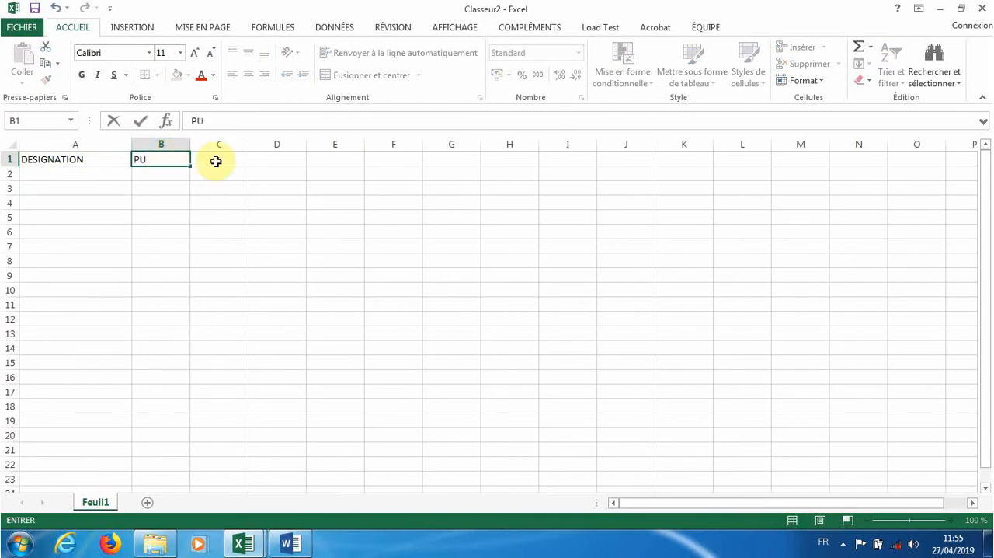
left_click(219, 160)
type("QT")
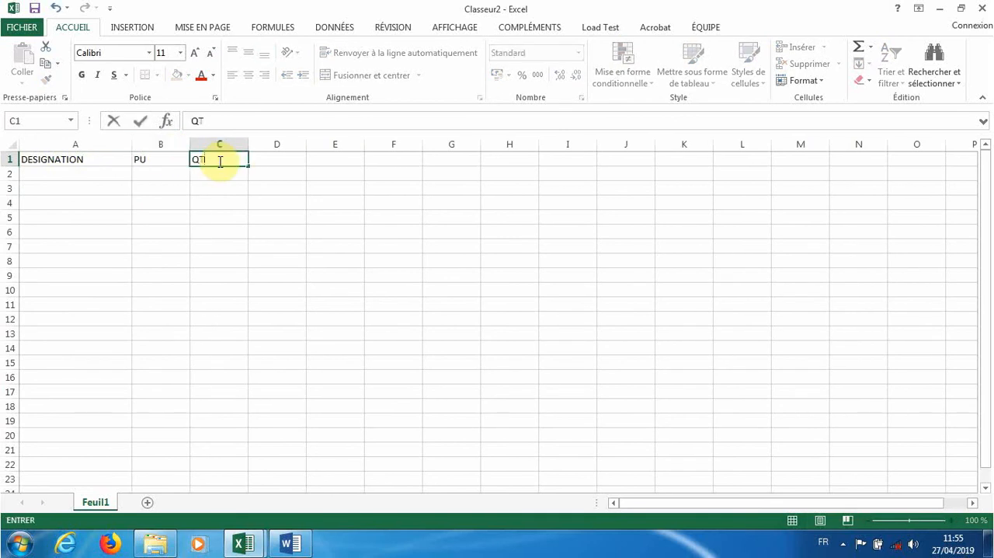
left_click(275, 163)
type("PT")
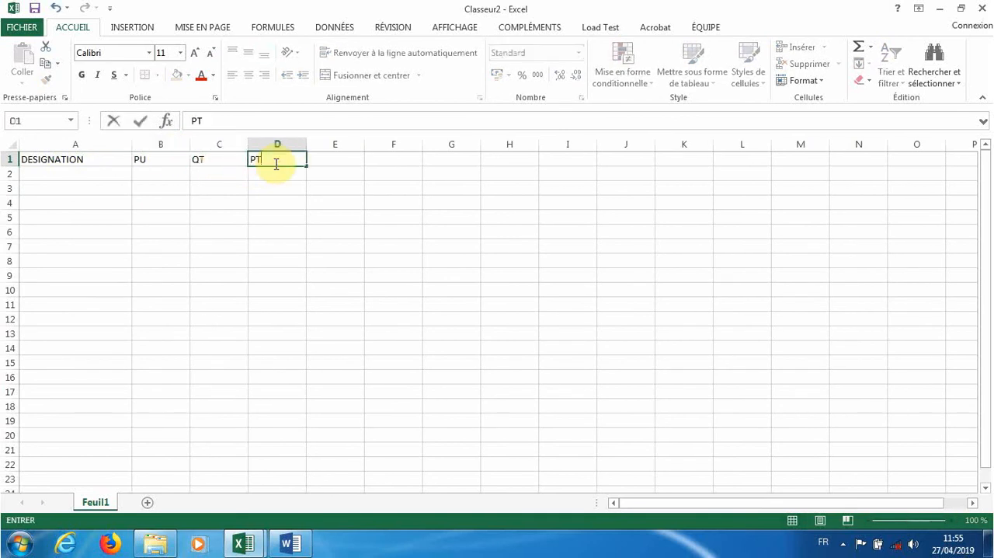
left_click(273, 248)
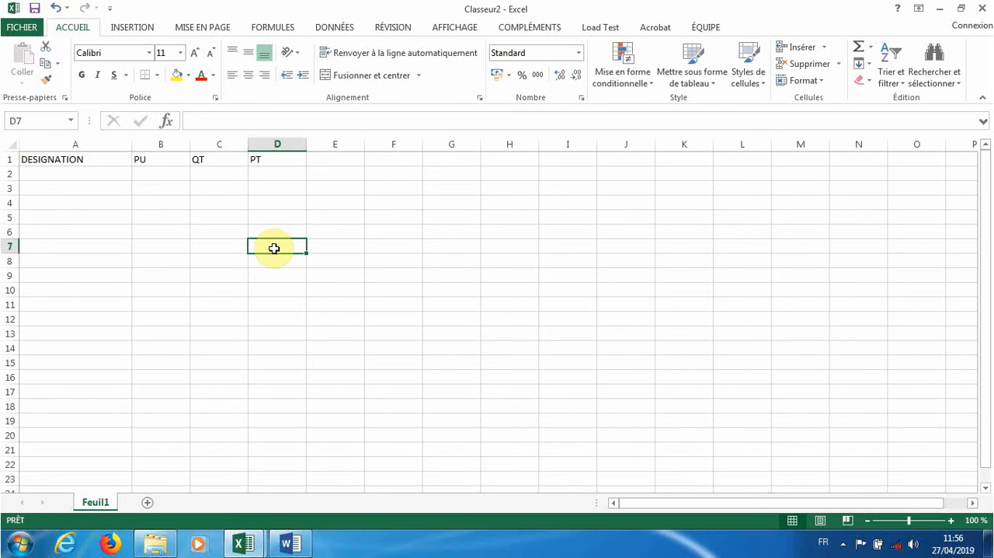
- List the items SAC, STYLO and TOMATE in cells A2 to A4 under DESIGNATION
left_click(112, 177)
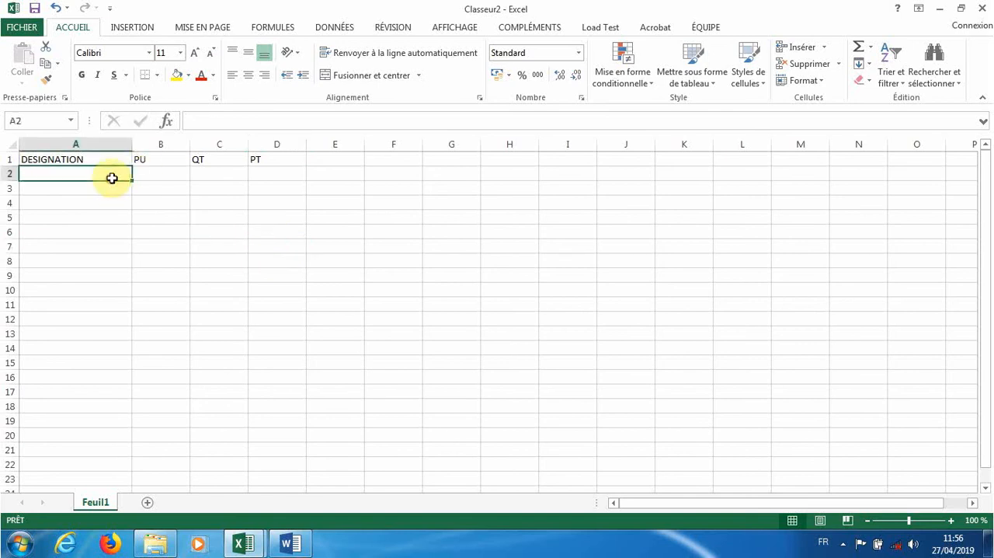
type("SAC")
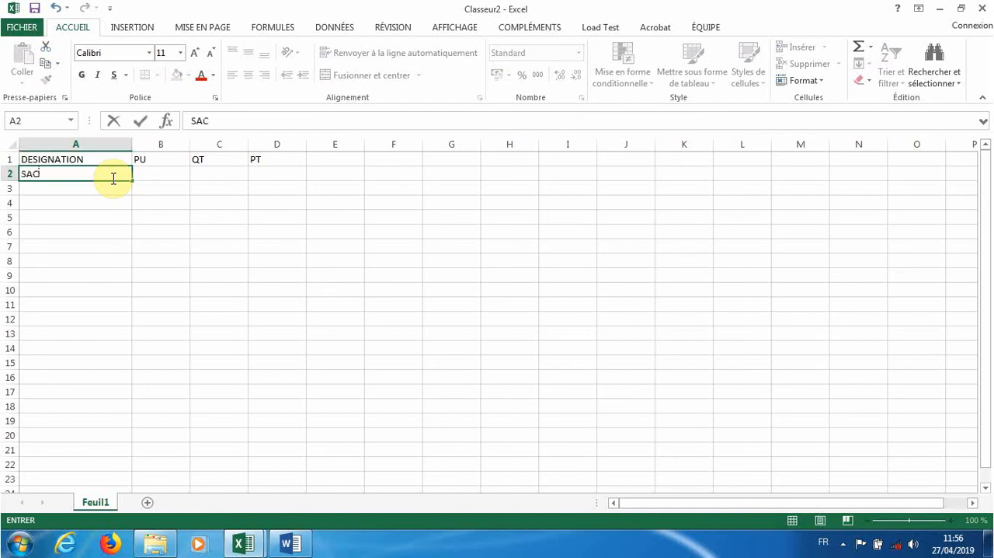
left_click(101, 193)
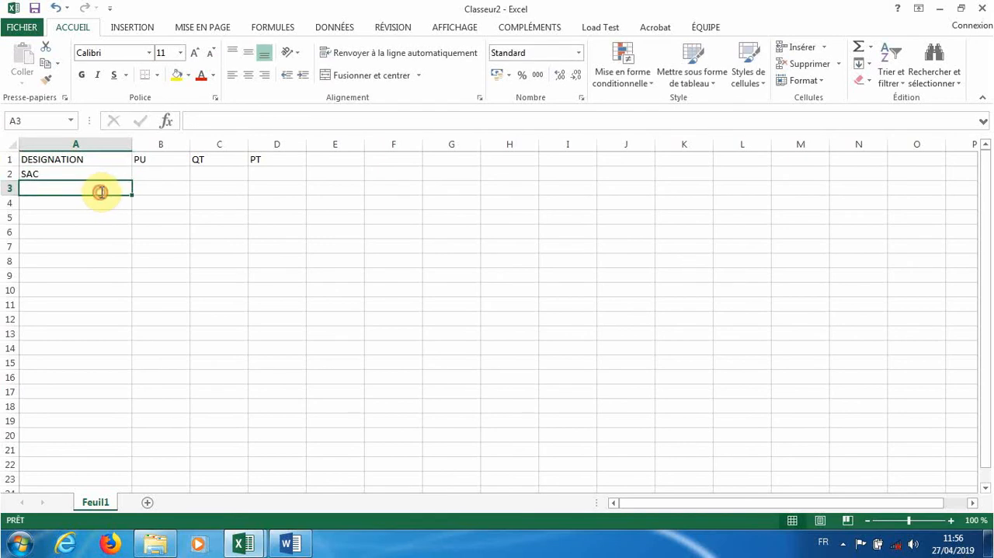
double_click(101, 192)
type("STL")
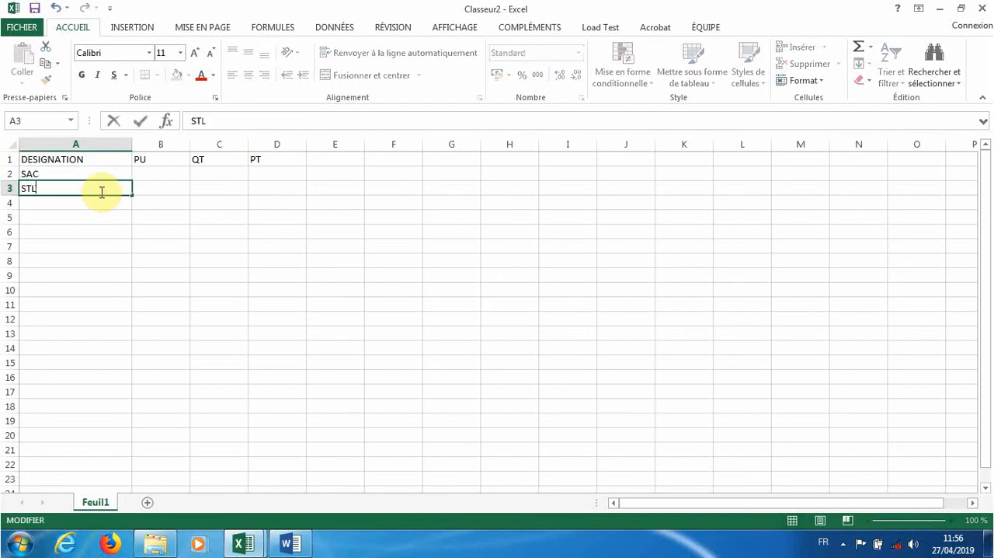
key("BackSpace")
key("BackSpace")
type("TYLO")
left_click(95, 204)
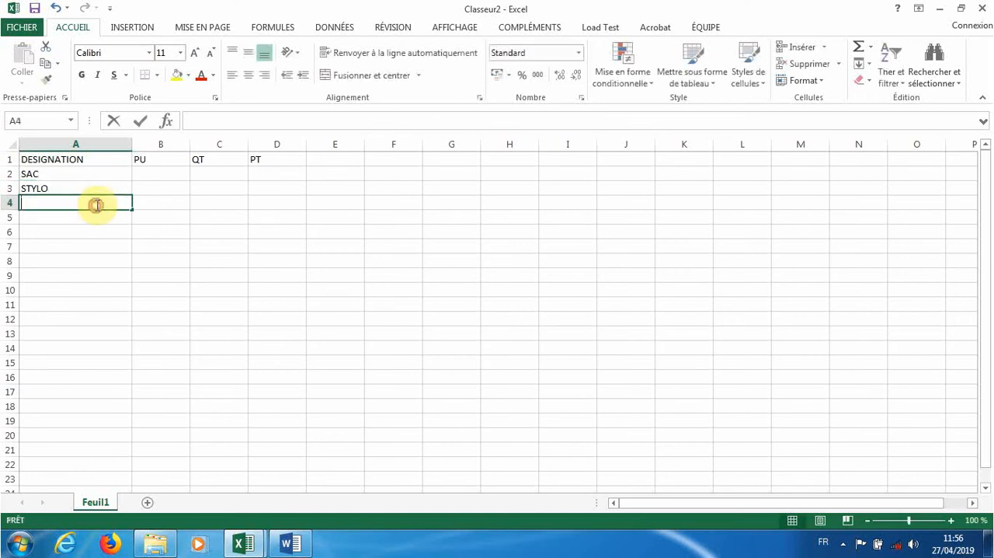
double_click(97, 204)
type("TOMATE")
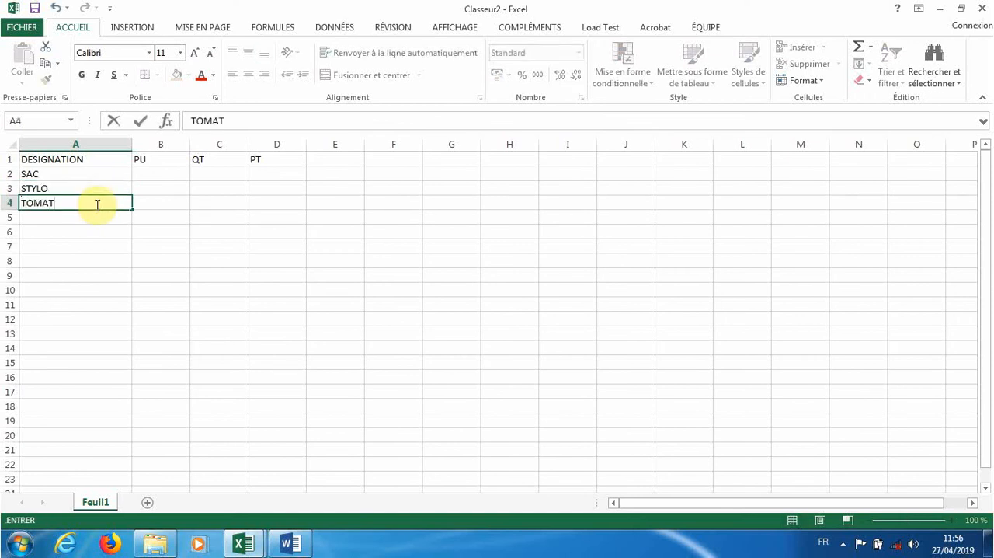
double_click(76, 217)
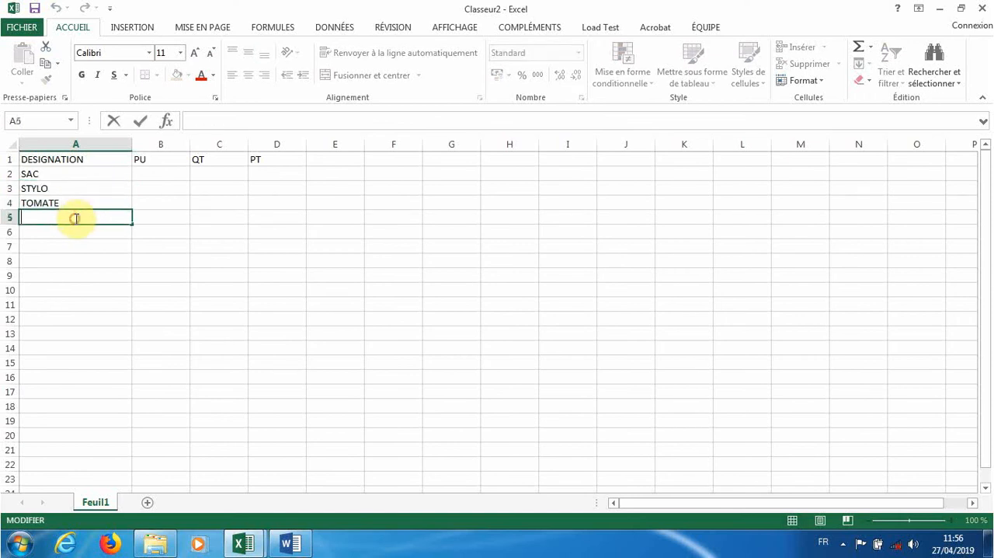
- Enter a PU of 1500 and a QT of 10000 in the SAC row
double_click(155, 178)
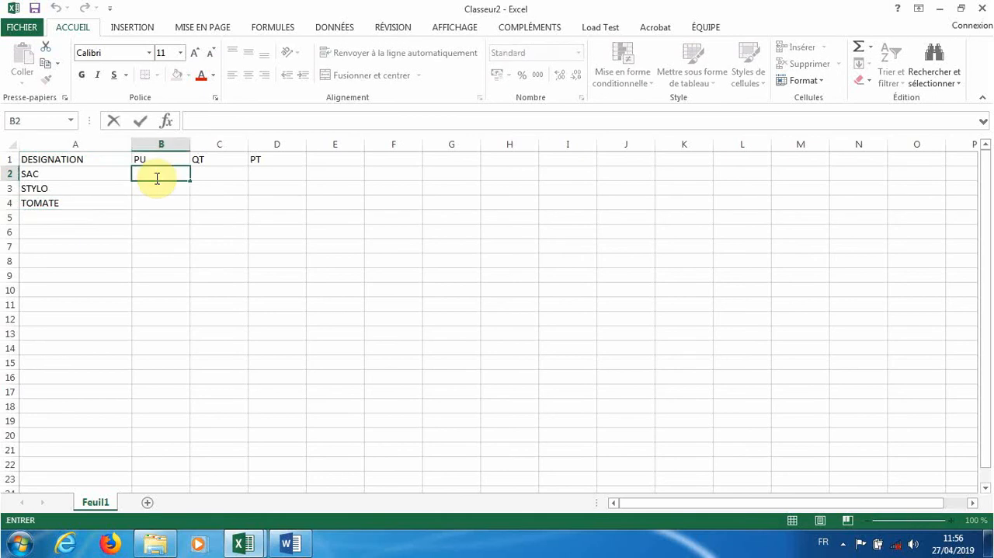
type("1500")
left_click(210, 178)
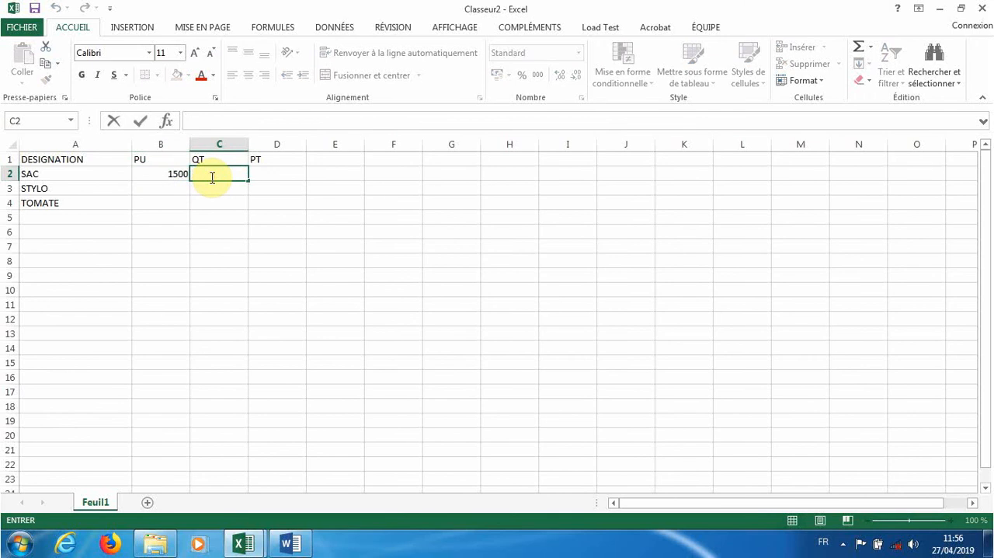
type("10000")
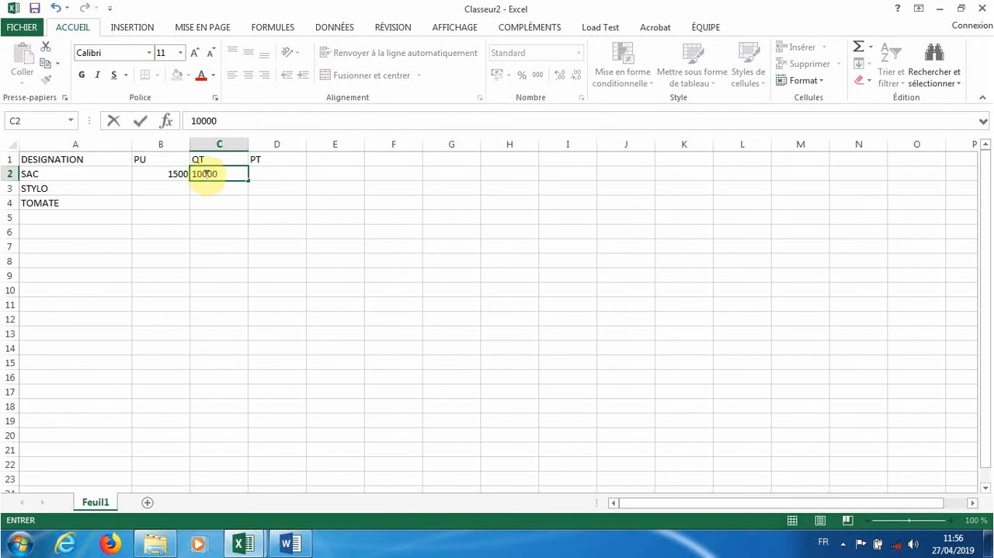
left_click(206, 174)
- Enter PU 100 and QT 100 in the STYLO row, and PU 200 and QT 50 in the TOMATE row
left_click(150, 191)
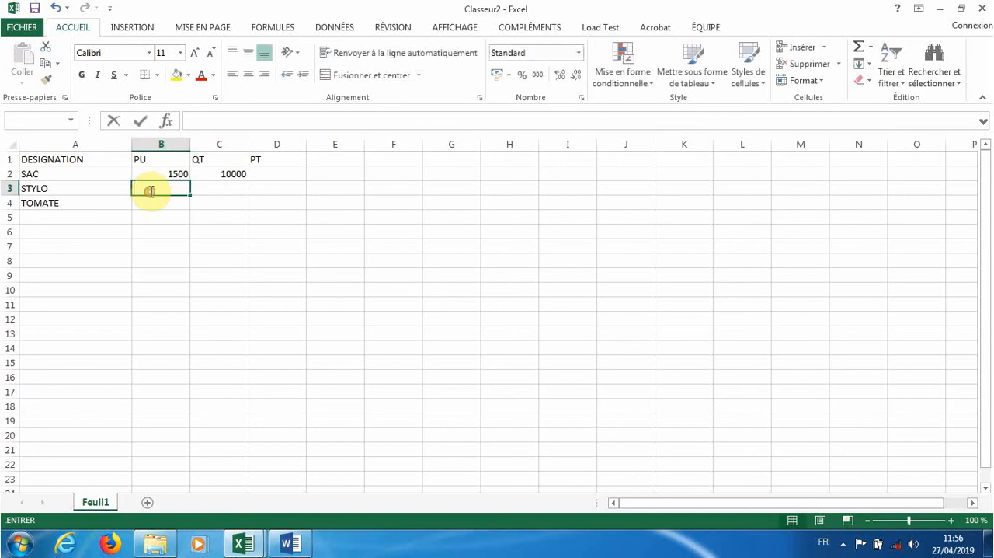
type("100")
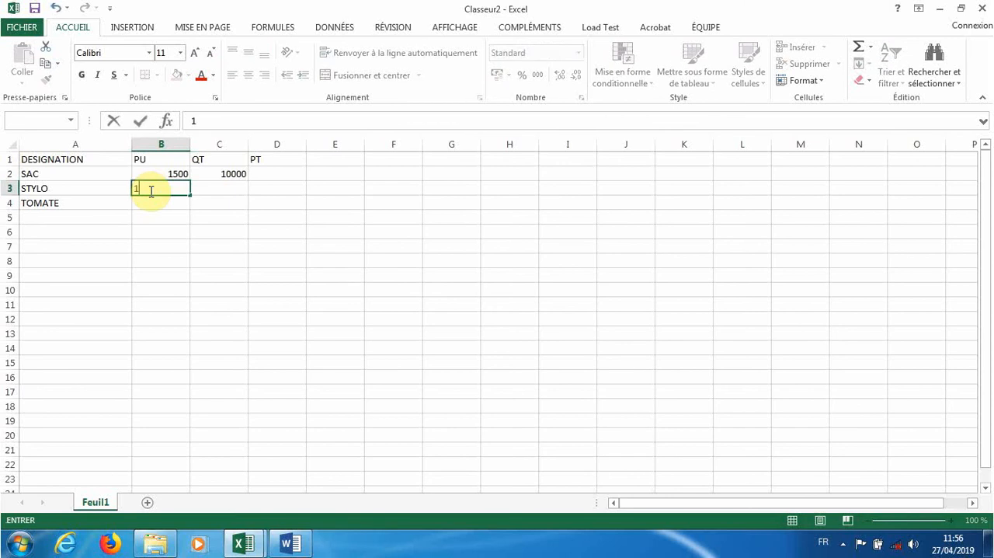
left_click(209, 193)
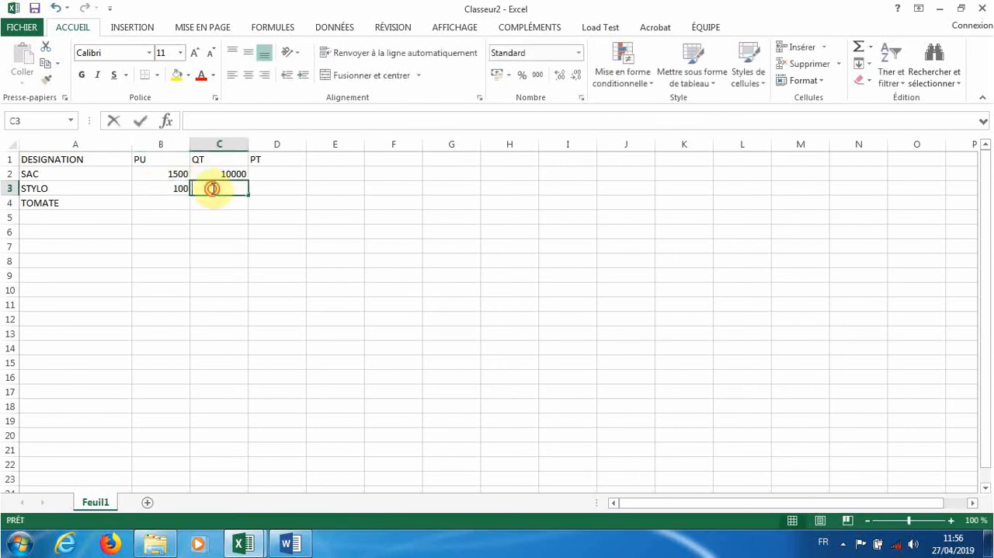
type("100")
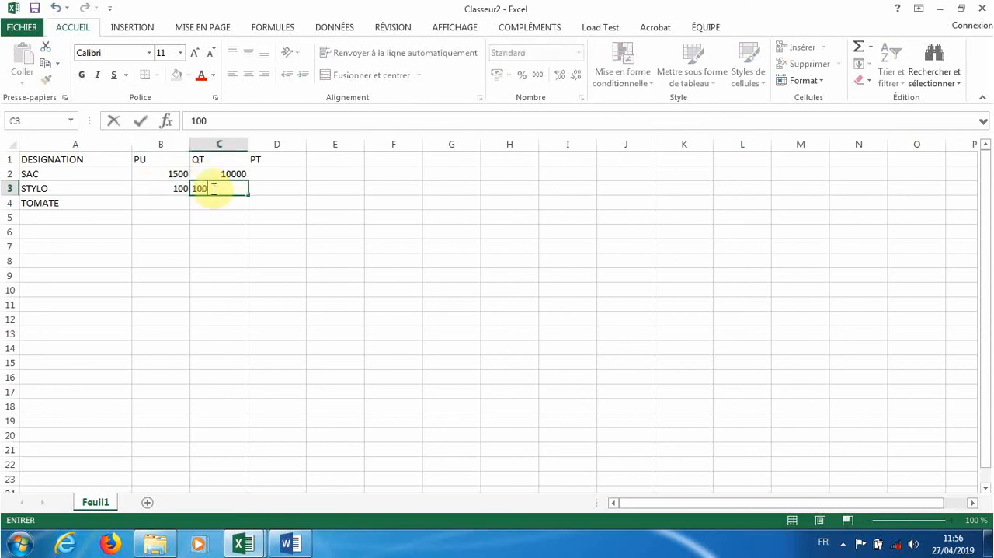
double_click(158, 202)
type("200")
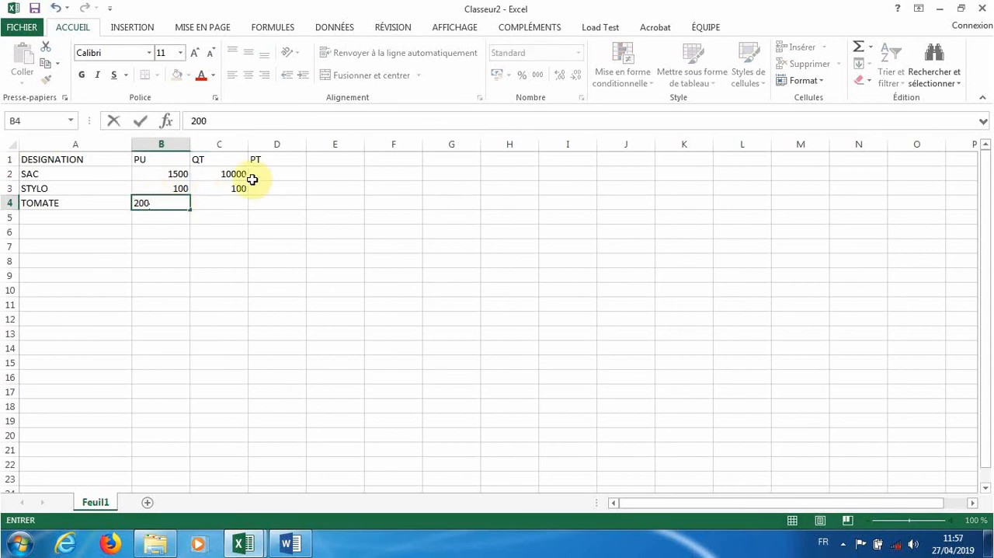
double_click(239, 202)
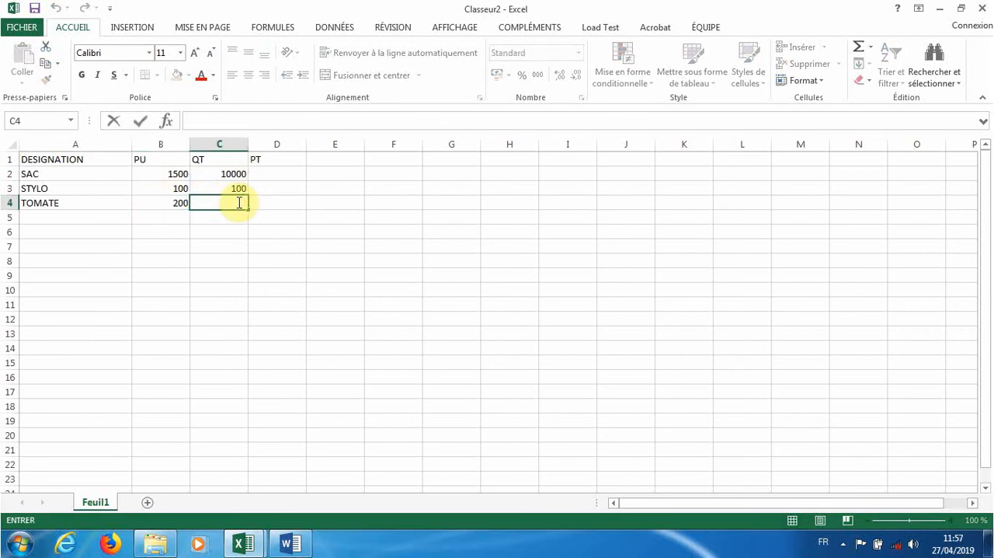
type("50")
- Enter the label TV5(19,25%) in cell A5 below TOMATE
left_click(113, 218)
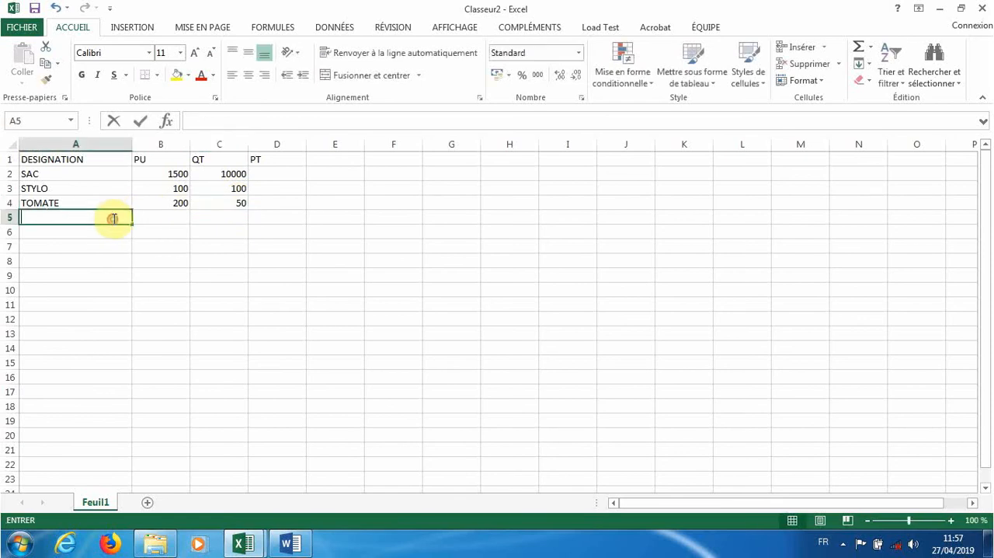
type("MT")
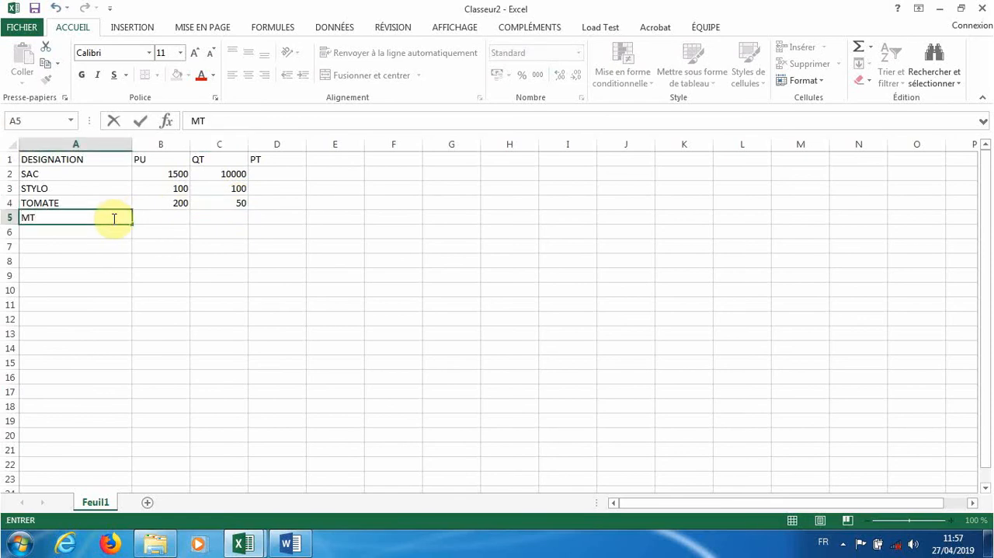
type("TV")
key("BackSpace")
key("BackSpace")
key("BackSpace")
key("BackSpace")
type("TV519;")
key("BackSpace")
key("BackSpace")
key("BackSpace")
type("(19,25")
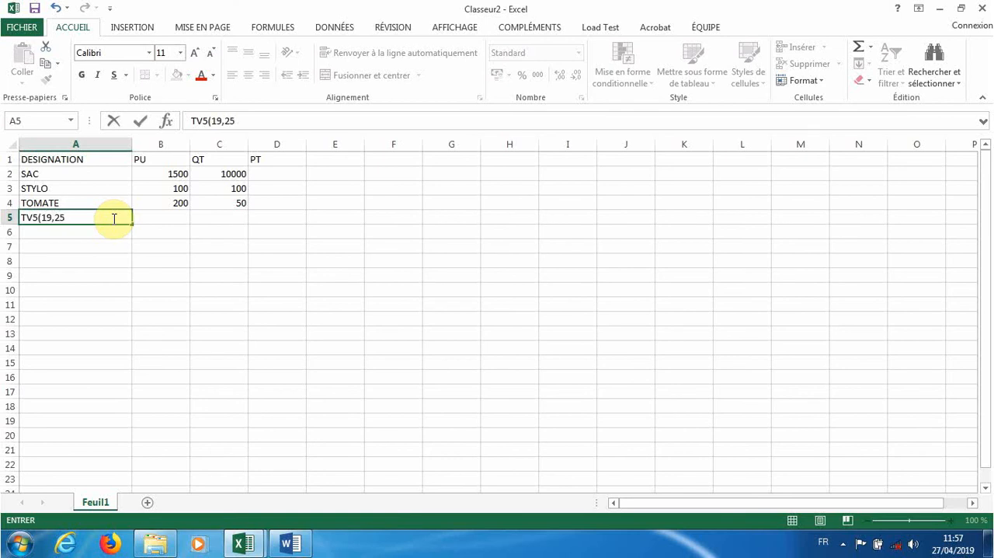
type("%)")
left_click(96, 233)
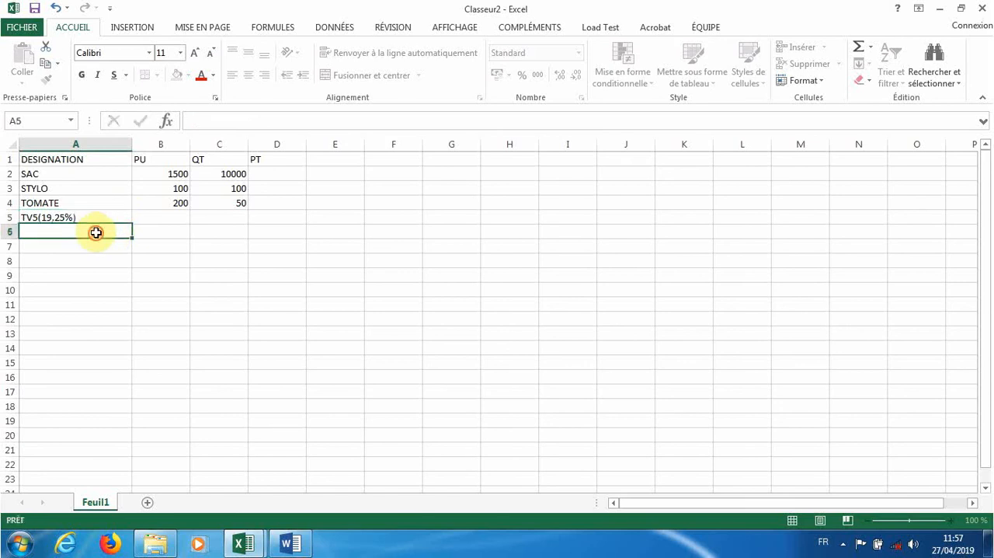
- Replace the label in cell A5 below TOMATE with THT
type("i")
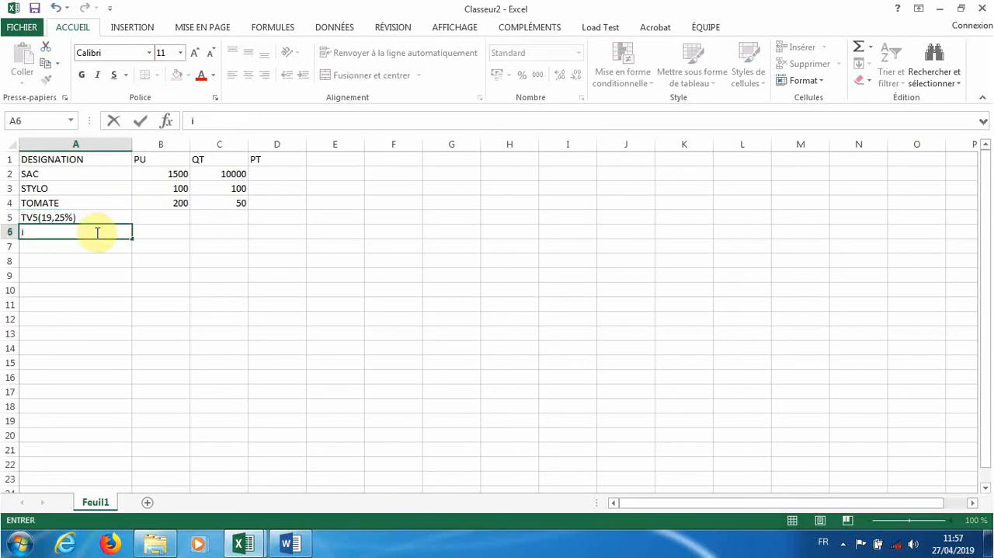
key("BackSpace")
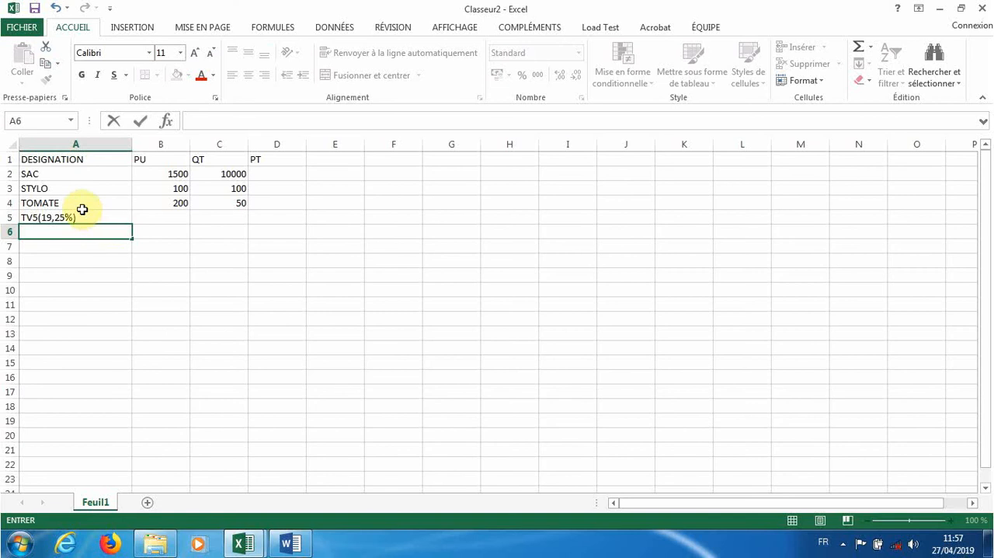
left_click(82, 217)
left_click_drag(21, 217, 16, 217)
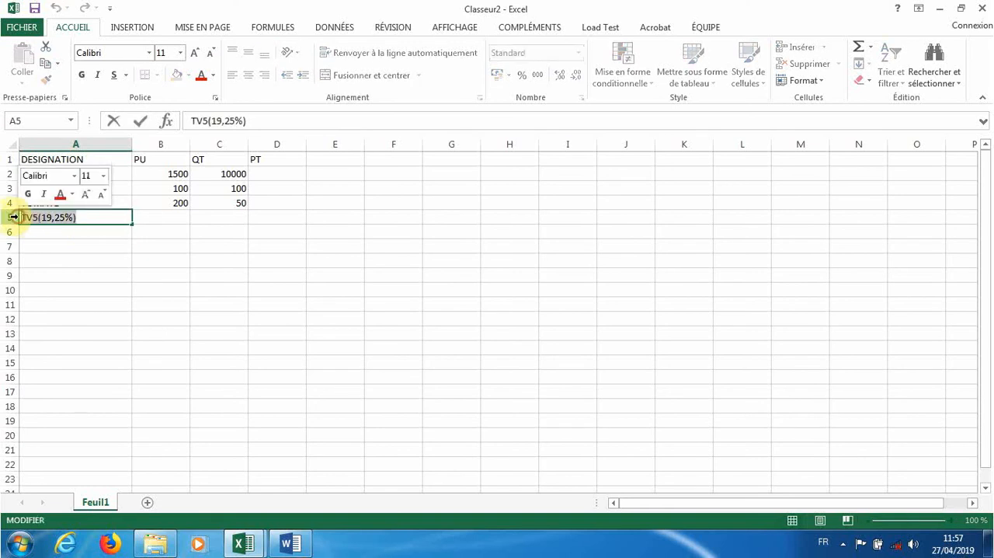
key("BackSpace")
type("t")
key("BackSpace")
key("BackSpace")
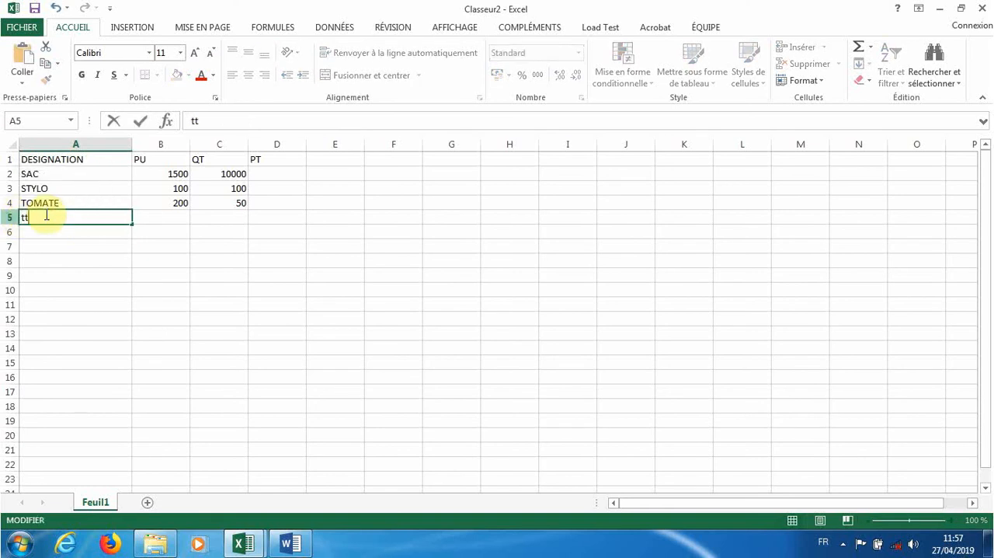
type("THT")
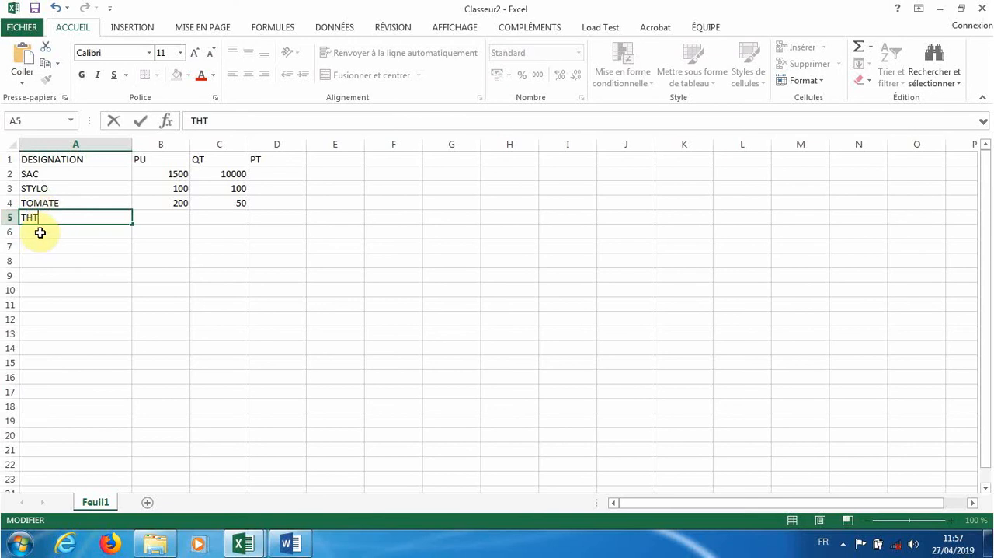
key("Return")
- Enter the labels TV5(19,25%) in cell A6 and IR(5,5%) in cell A7
type("TV5(19,25%)")
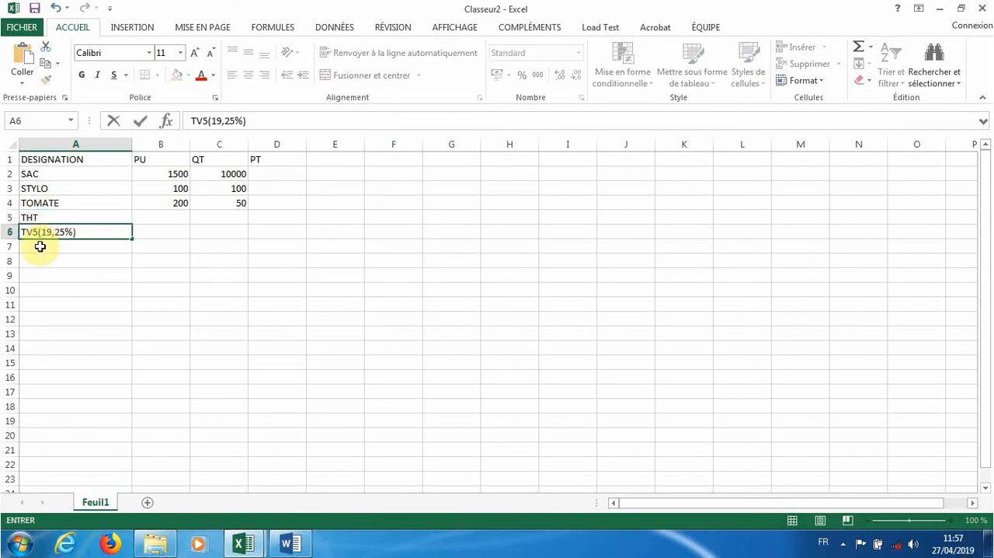
key("Return")
type("IR")
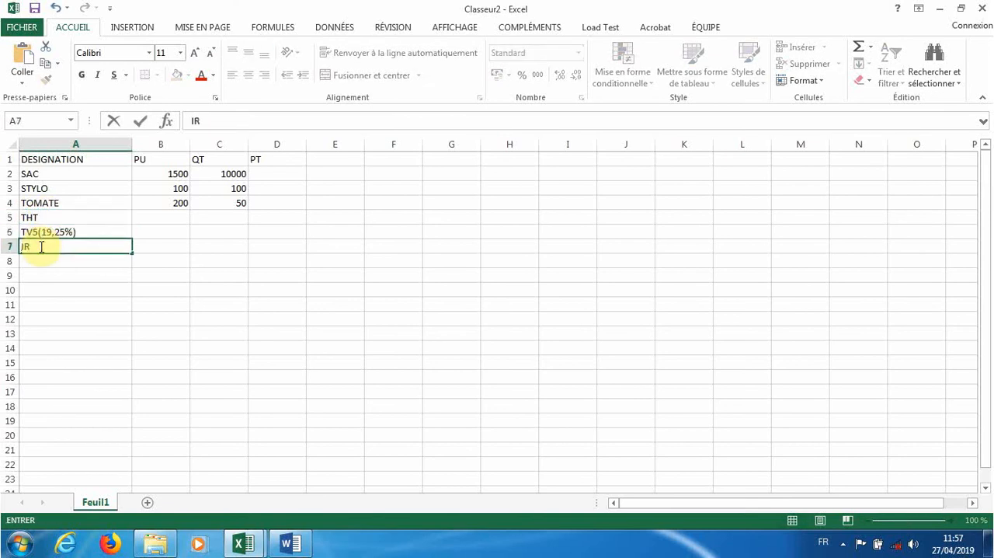
type("(5,5%)")
- Enter the label TTC in cell A8 below the IR row
left_click(43, 262)
type("tt")
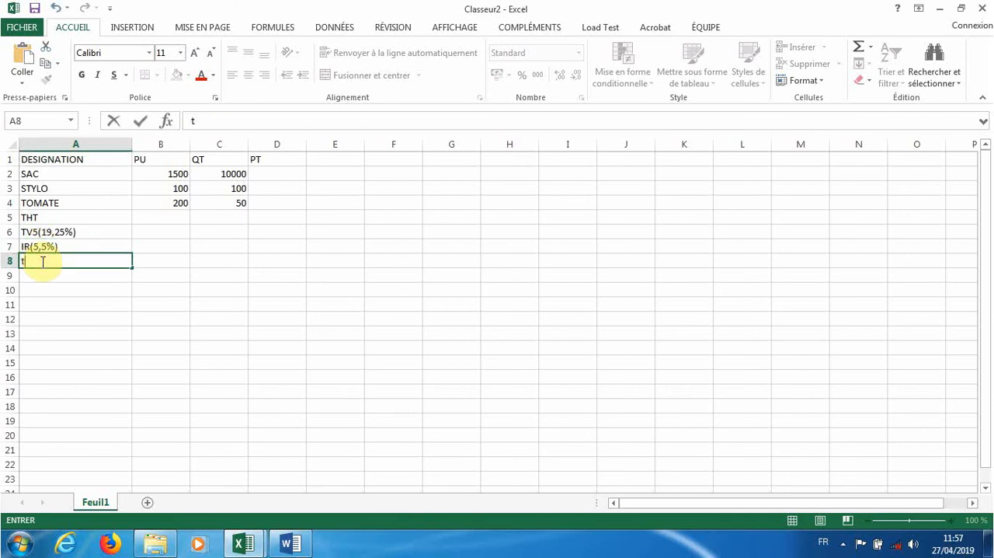
key("BackSpace")
key("BackSpace")
type("TT")
key("BackSpace")
type("TC")
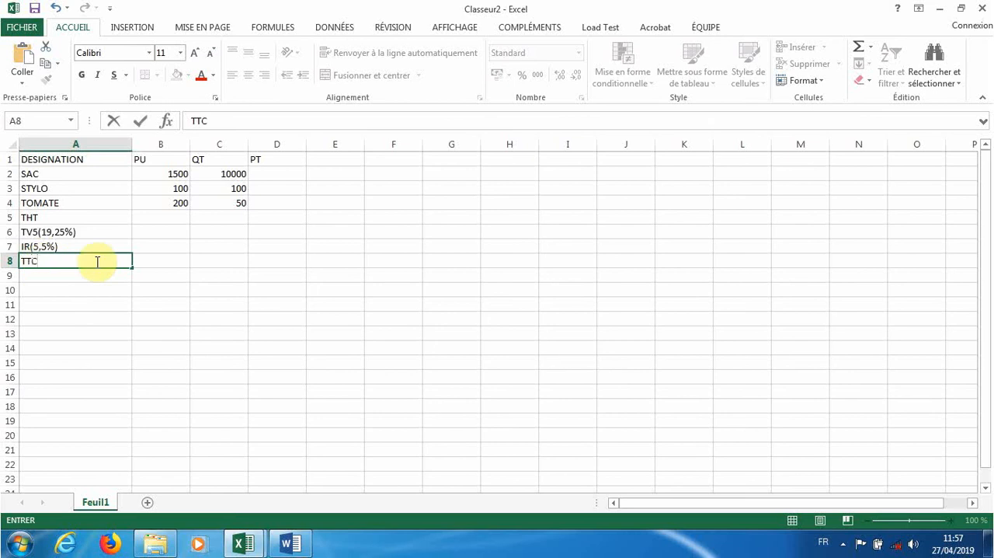
left_click(136, 290)
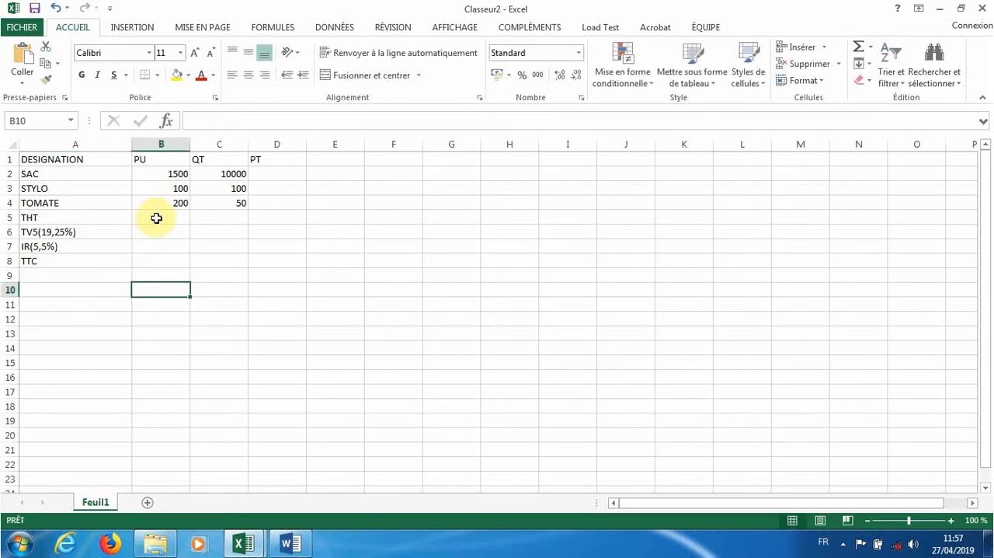
- Calculate the PT of the SAC row in D2 with the formula =B2*C2 and check the formula
double_click(263, 174)
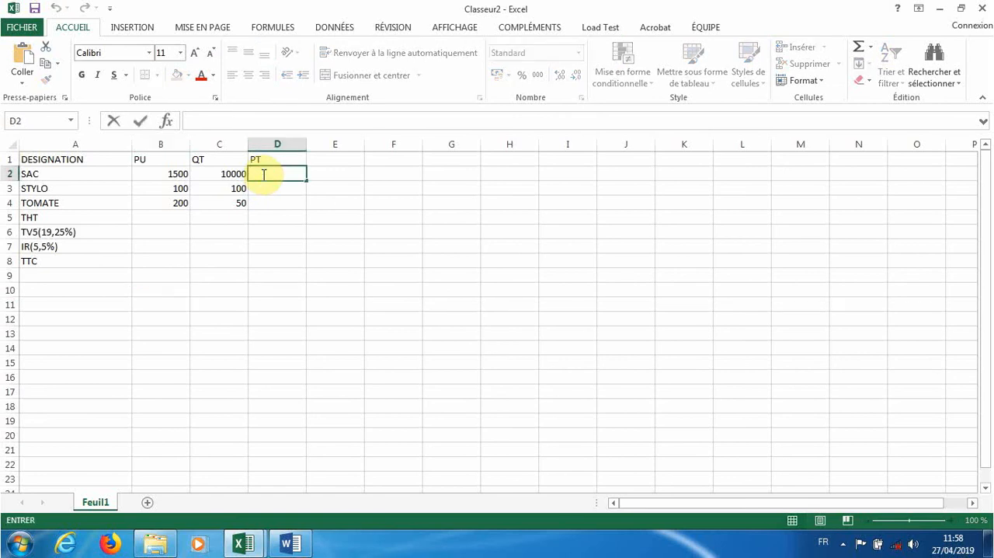
type("=")
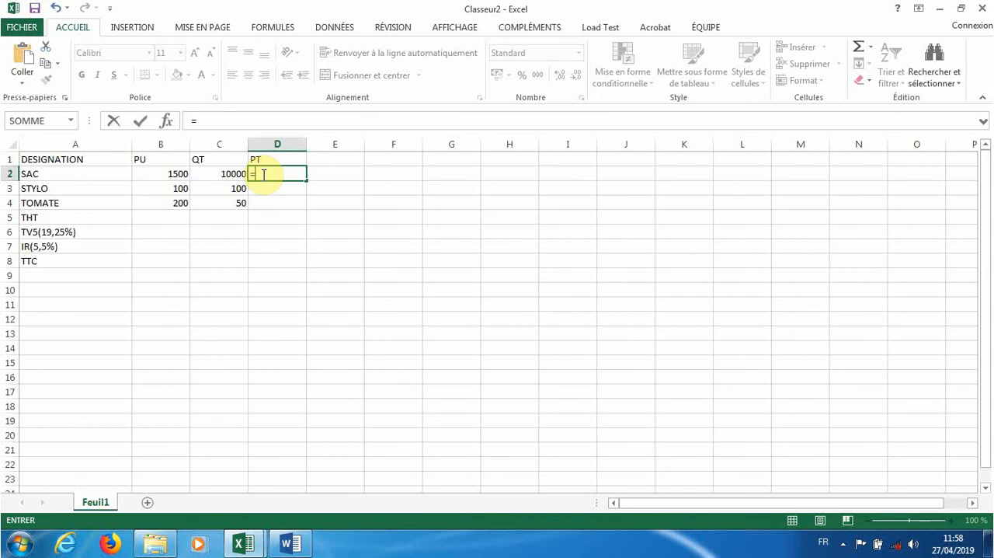
left_click(171, 176)
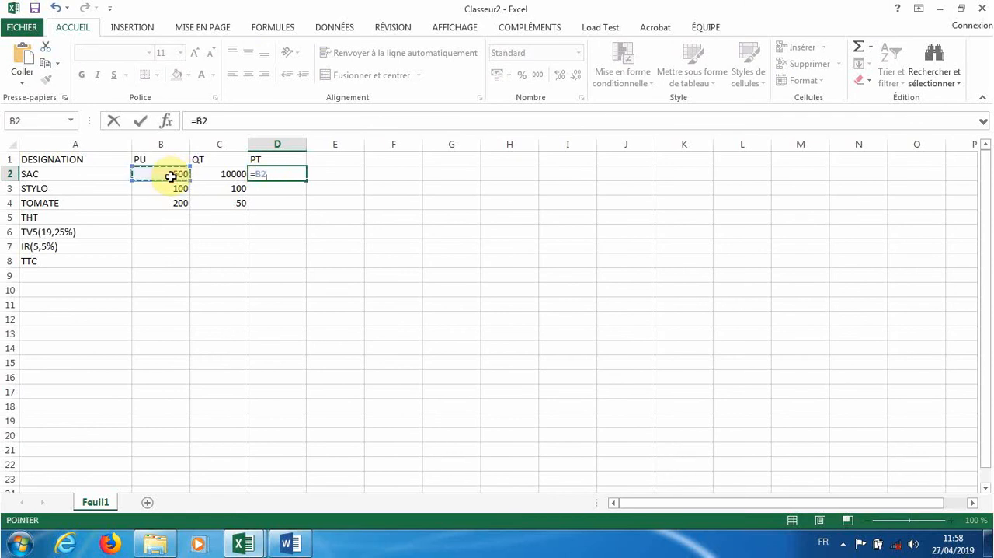
type("*")
left_click(214, 175)
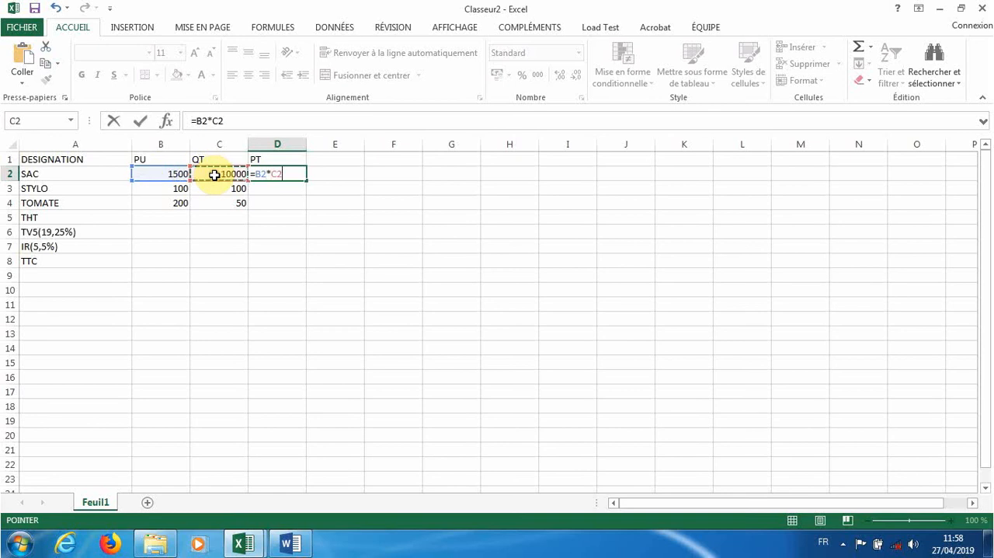
key("Return")
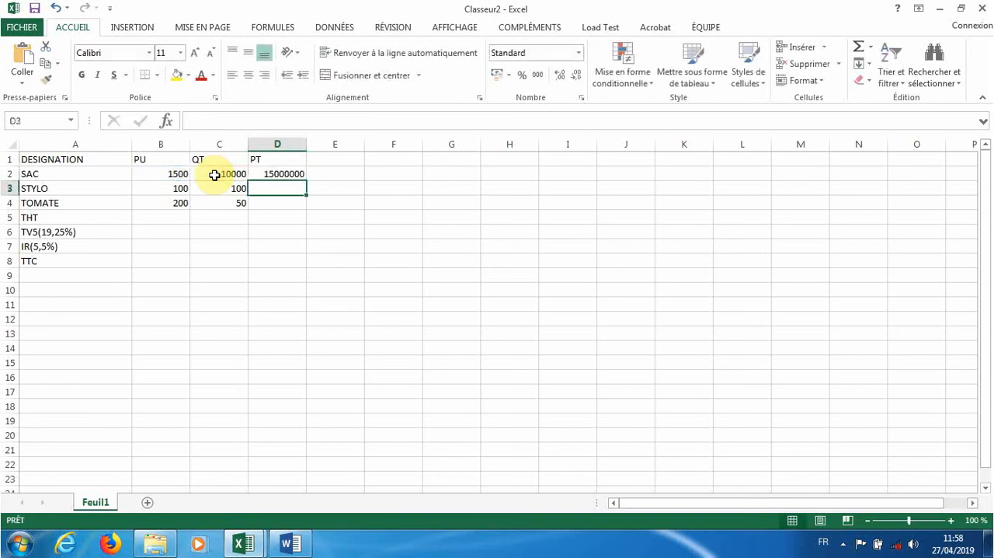
left_click(282, 173)
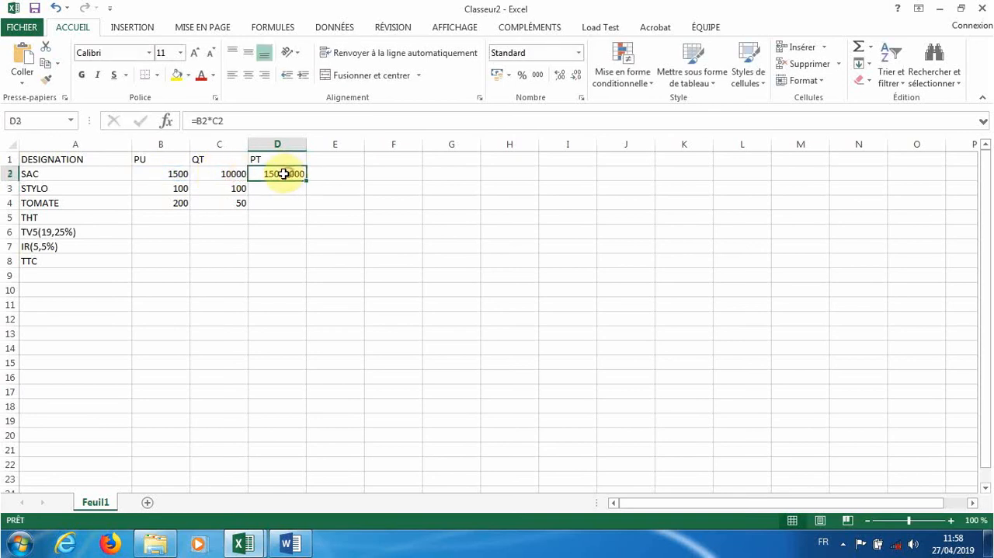
double_click(284, 173)
key("Return")
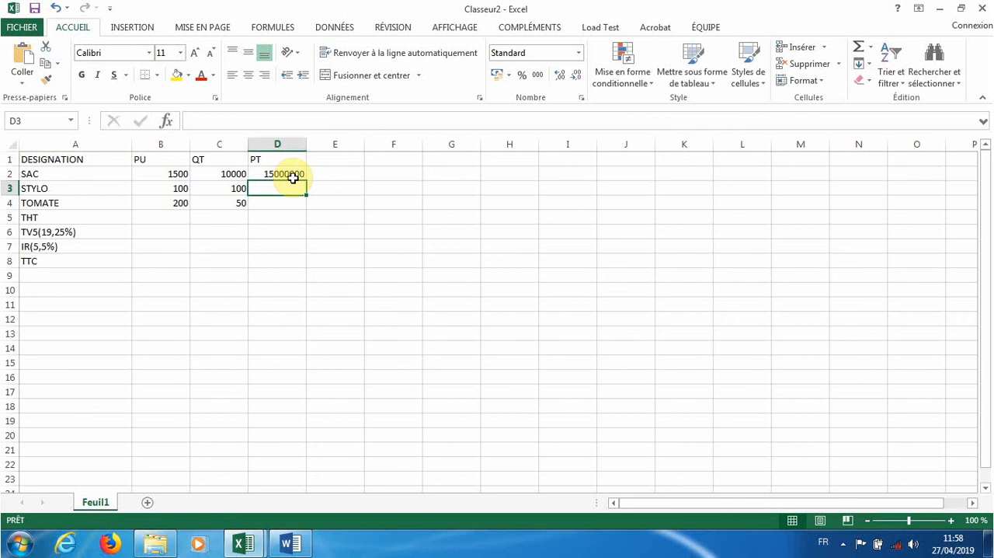
- Widen column D moderately and fill the D2 formula down to D4 for the STYLO and TOMATE rows
left_click_drag(306, 144, 391, 156)
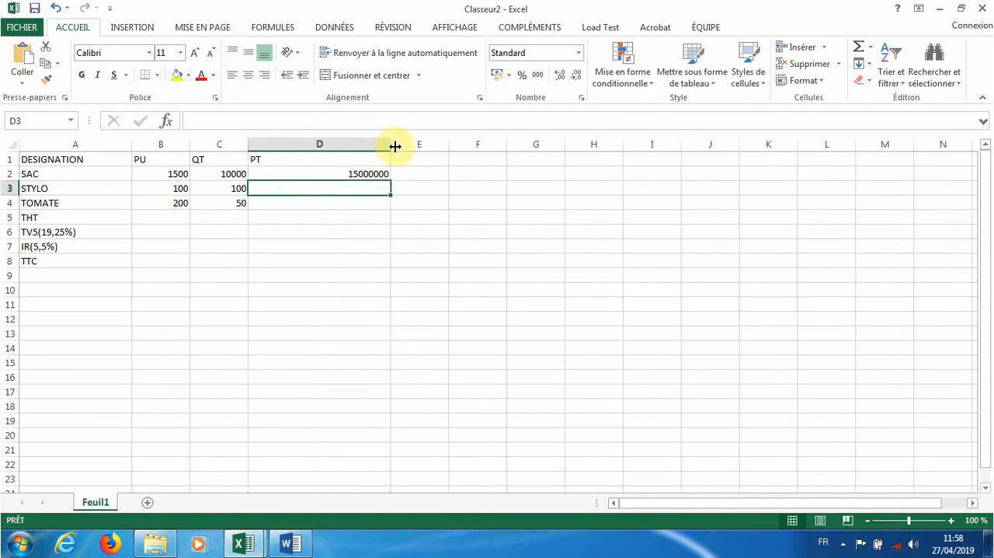
left_click_drag(395, 146, 331, 140)
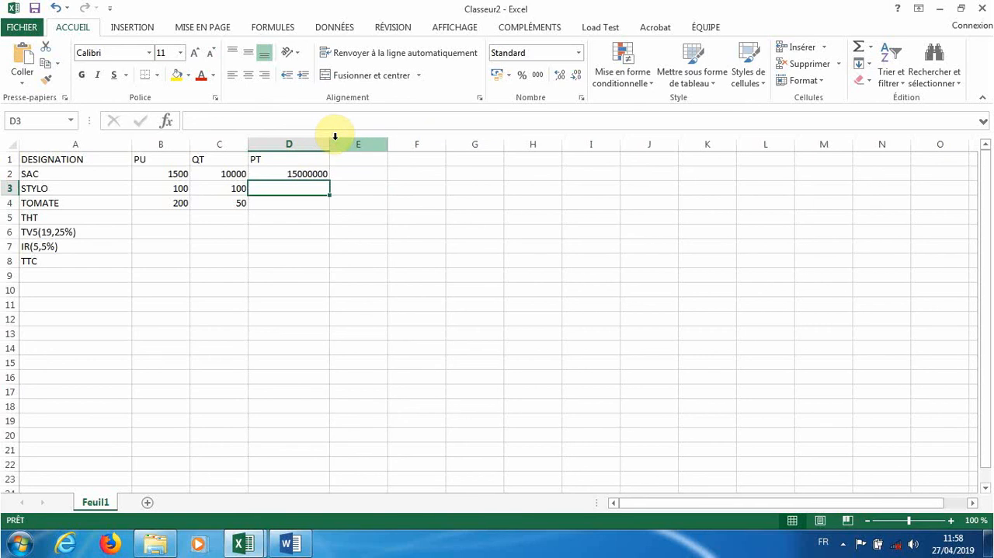
left_click(316, 171)
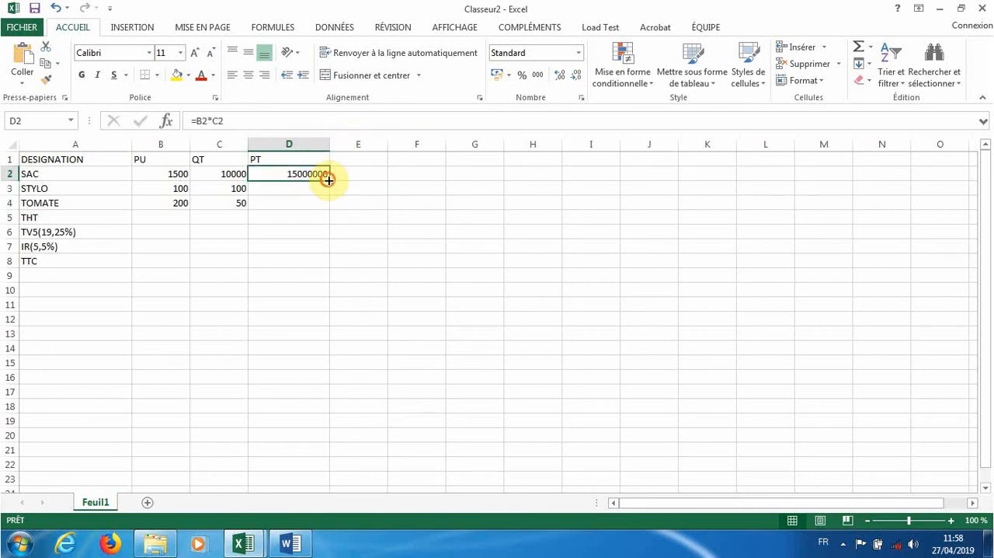
left_click_drag(327, 178, 324, 203)
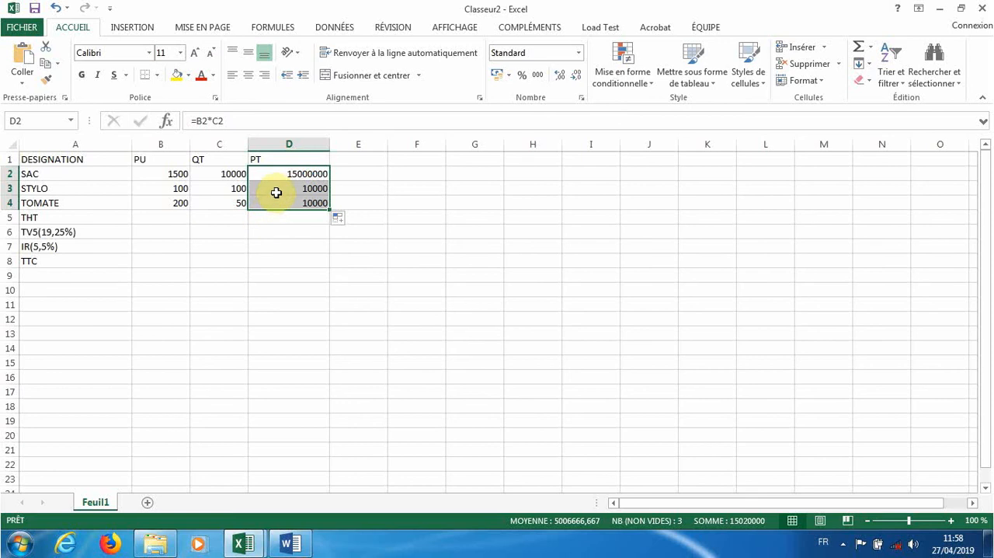
- Enter the formula =1500*10000 with fixed numbers in cell F2 to compare it with the cell-reference formula
left_click(411, 176)
type("=")
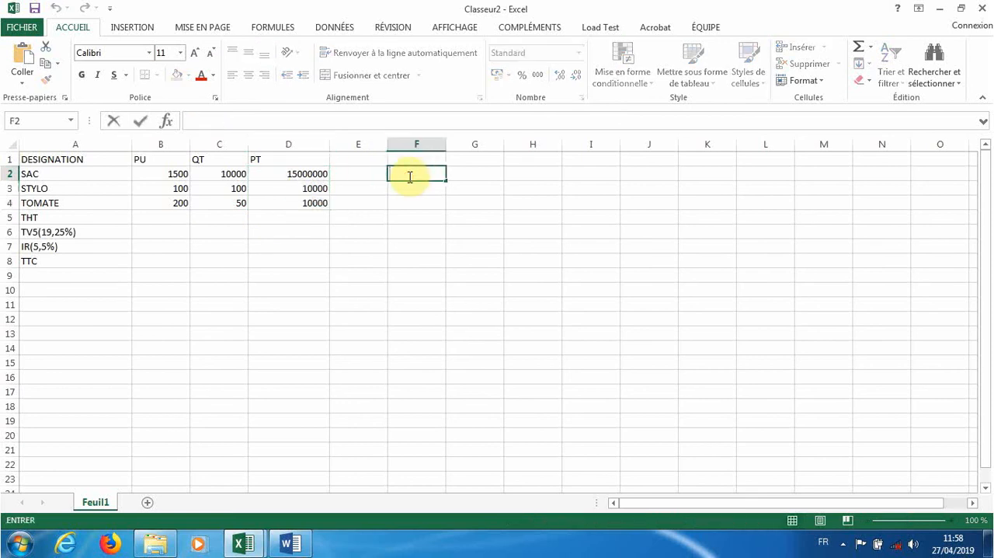
type("&(àà")
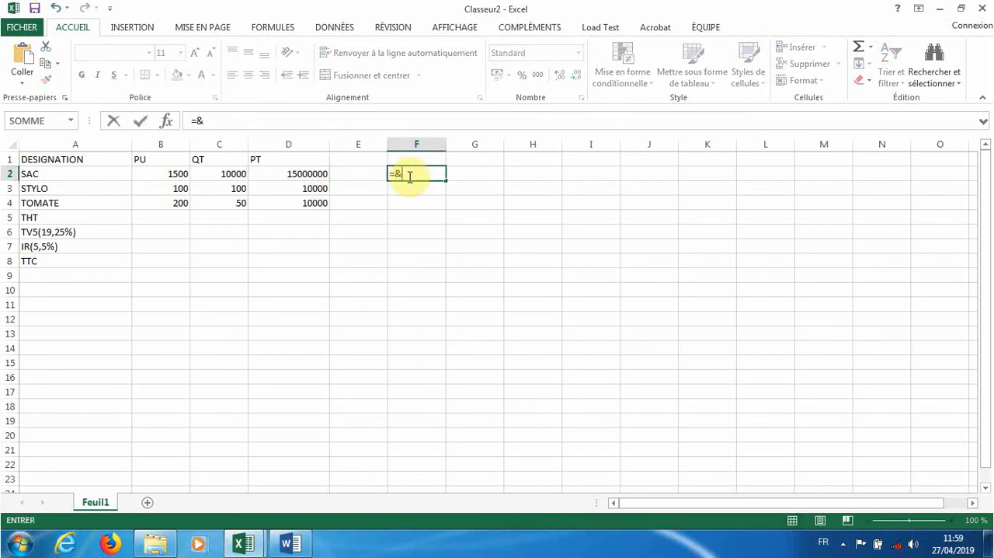
key("BackSpace")
key("BackSpace")
key("BackSpace")
key("BackSpace")
type("1500")
type("%")
key("BackSpace")
type("*1000")
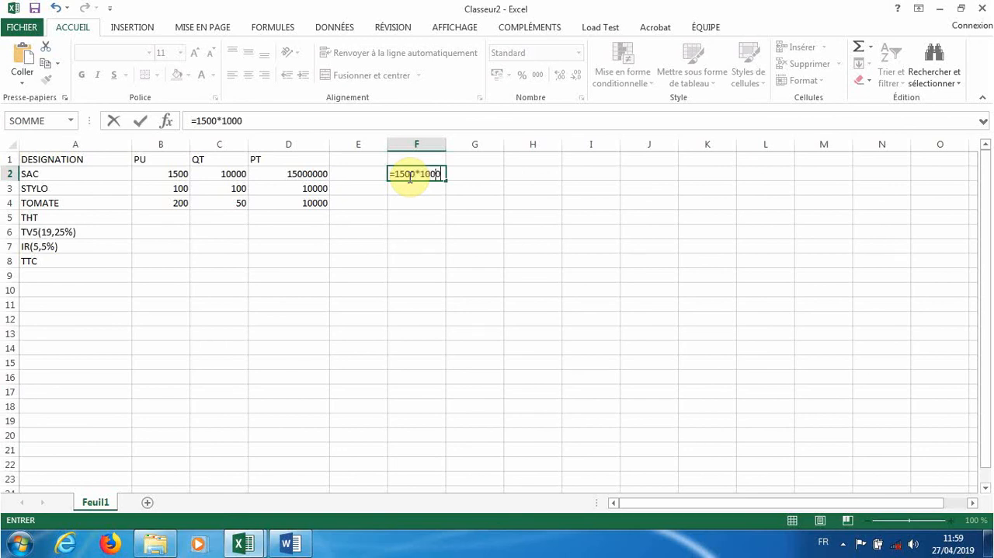
type("0")
key("Return")
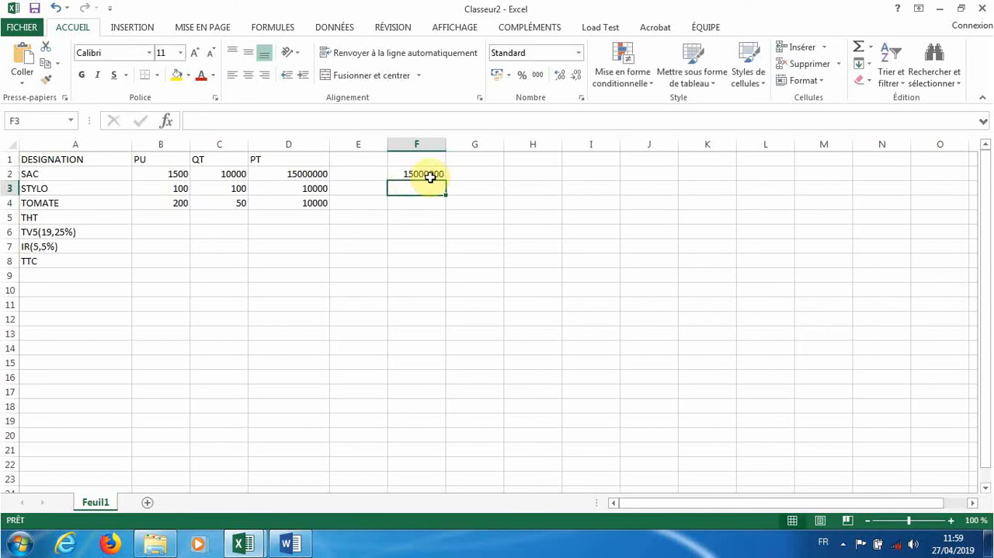
- Set the PU of the SAC row to 150 to test how both formulas react
double_click(184, 173)
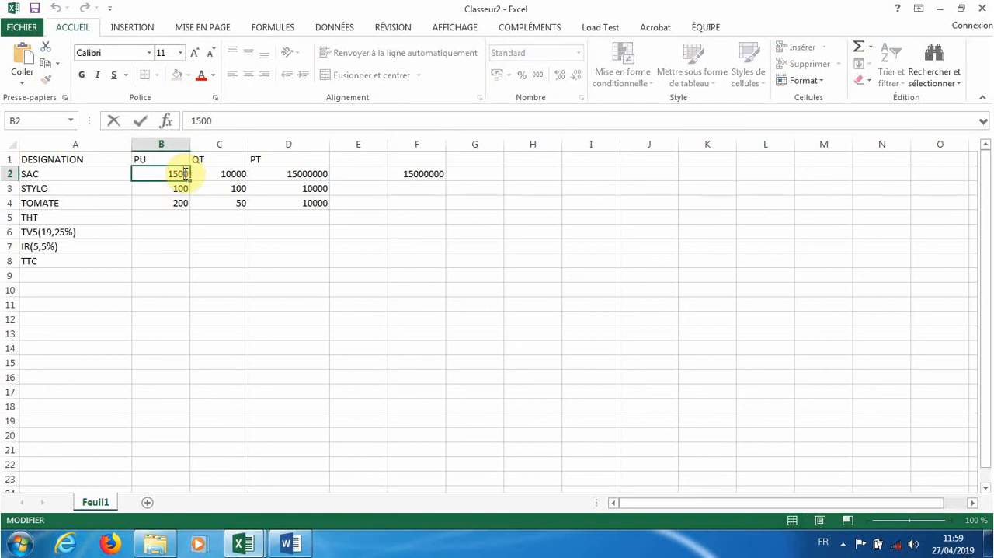
key("BackSpace")
left_click(233, 204)
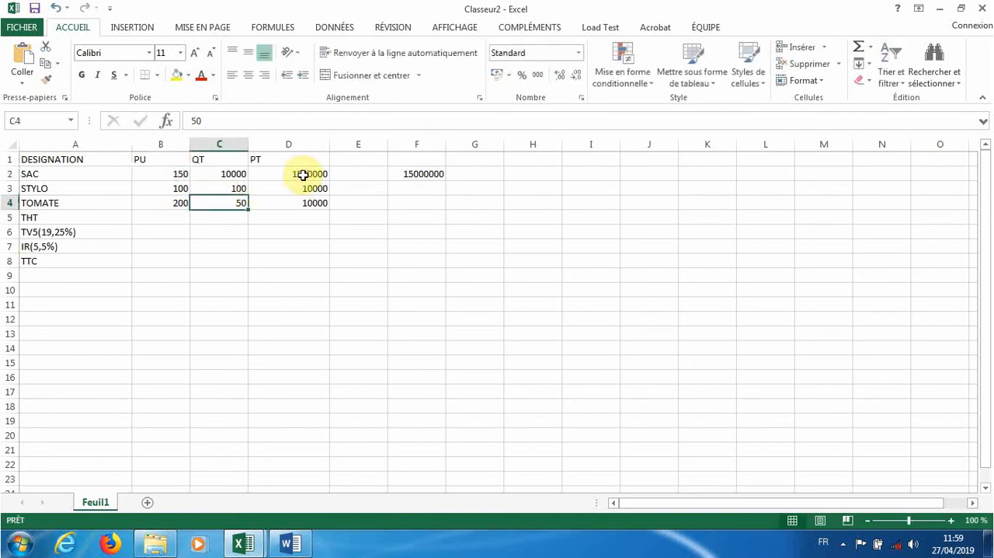
- Delete the fixed-number formula from cell F2
left_click(409, 173)
double_click(392, 174)
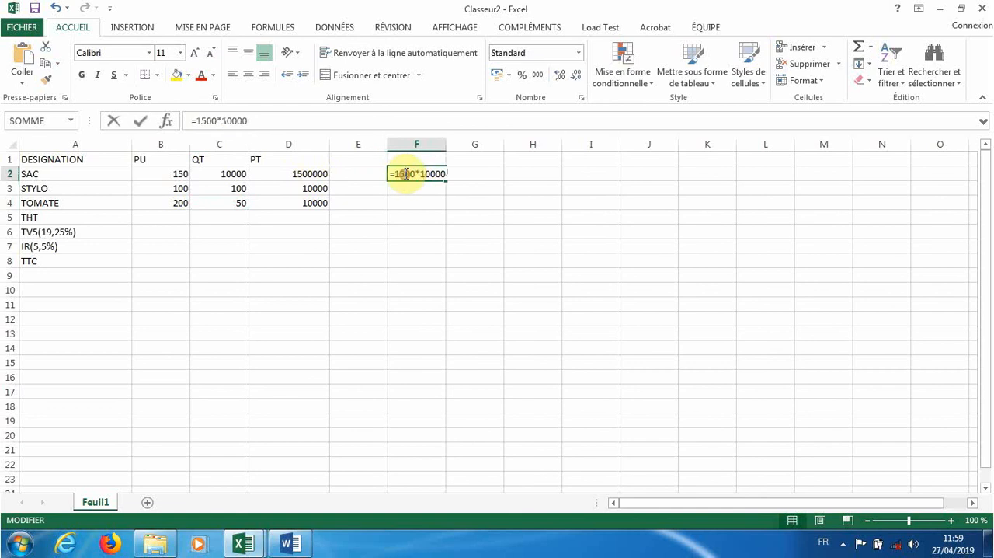
left_click_drag(392, 173, 458, 177)
key("BackSpace")
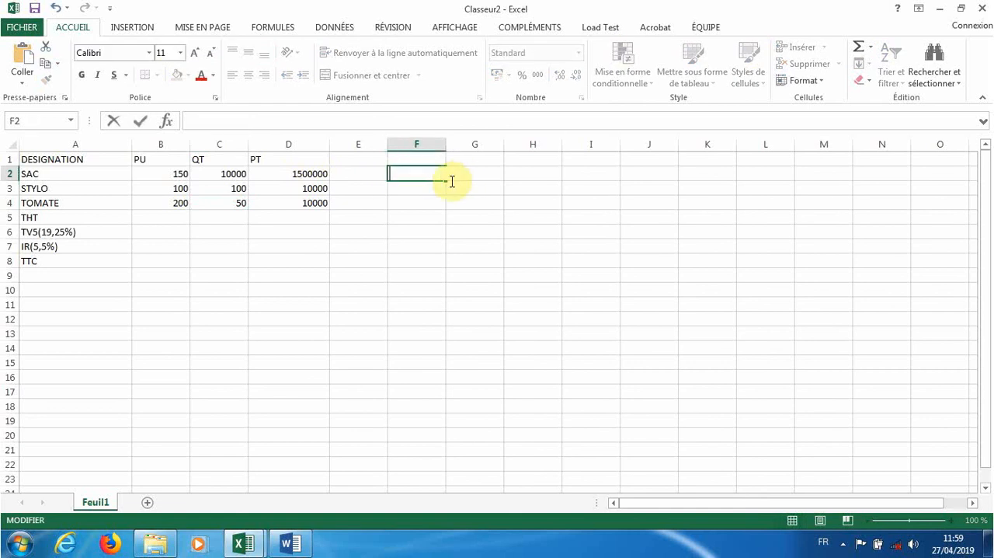
- Set the PU of the SAC row back to 1500
left_click(187, 173)
double_click(188, 174)
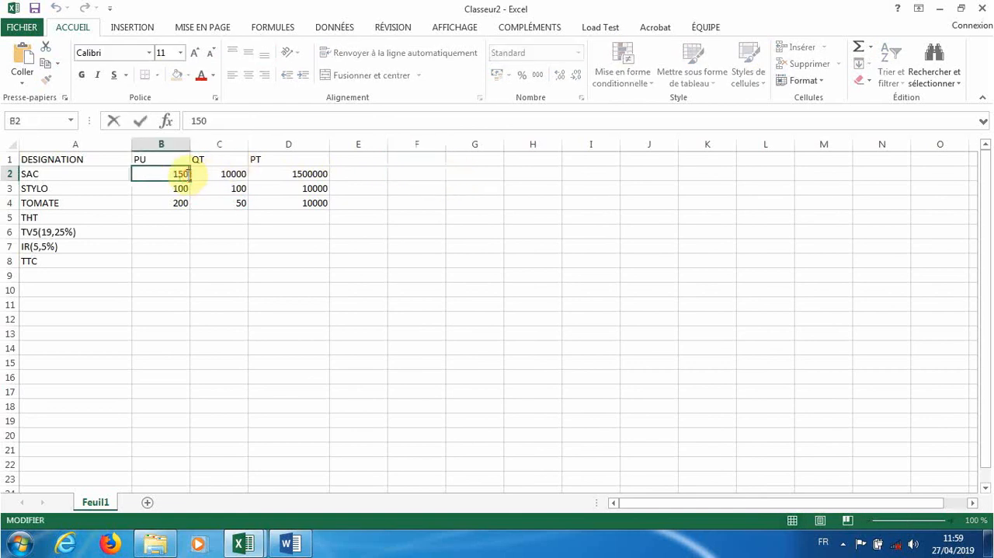
type("0")
- Calculate the THT in cell D5 by summing the item PT values with =SOMME(D2:D4)
left_click(282, 216)
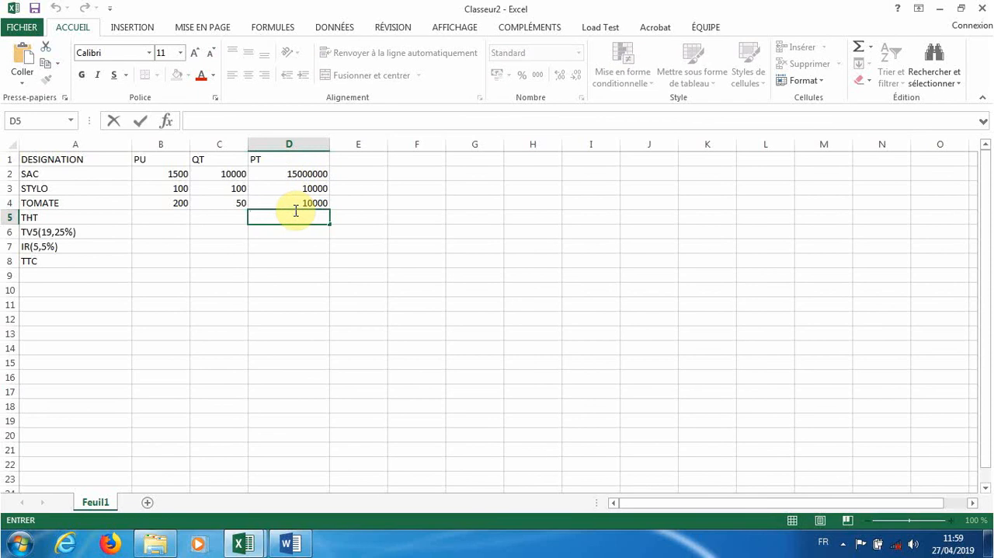
type("=")
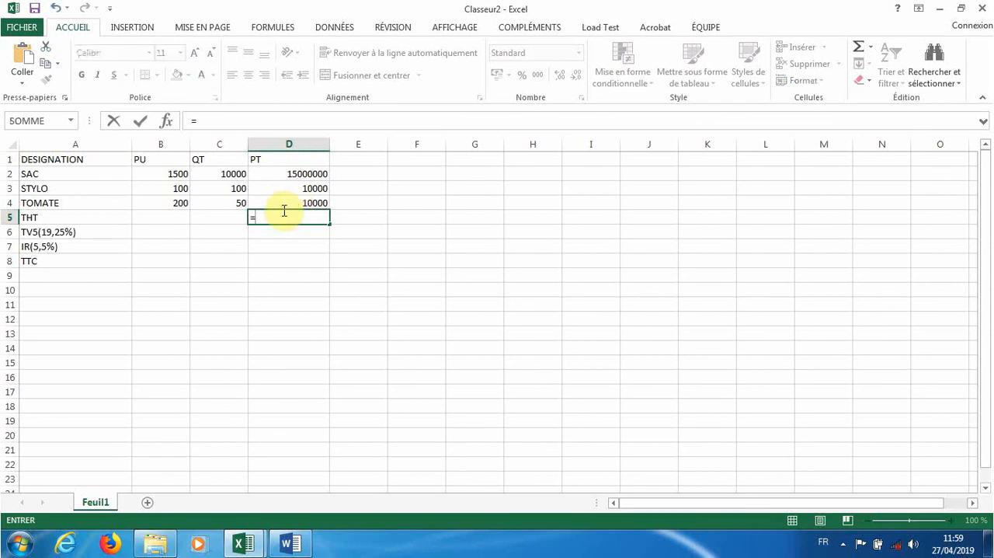
type("som")
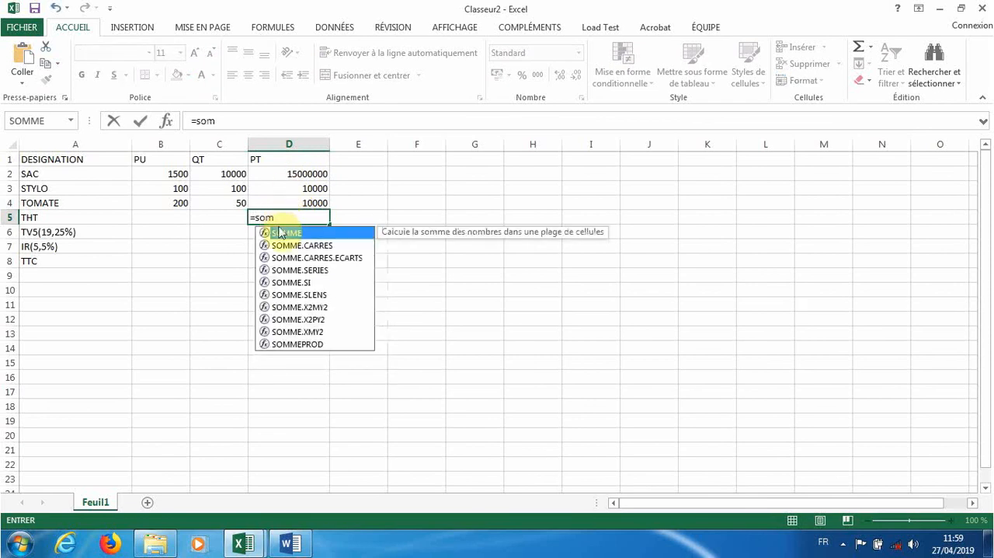
double_click(286, 232)
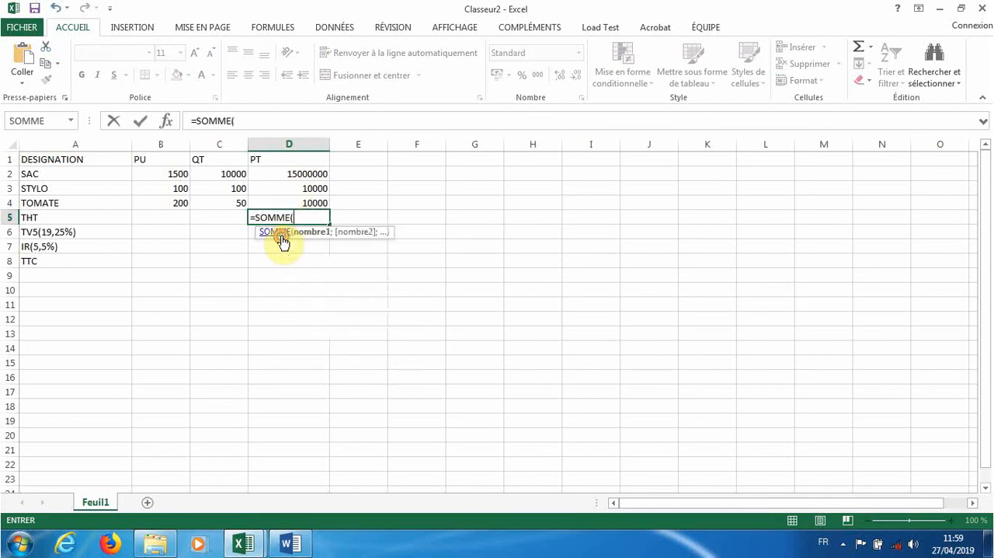
left_click(307, 176)
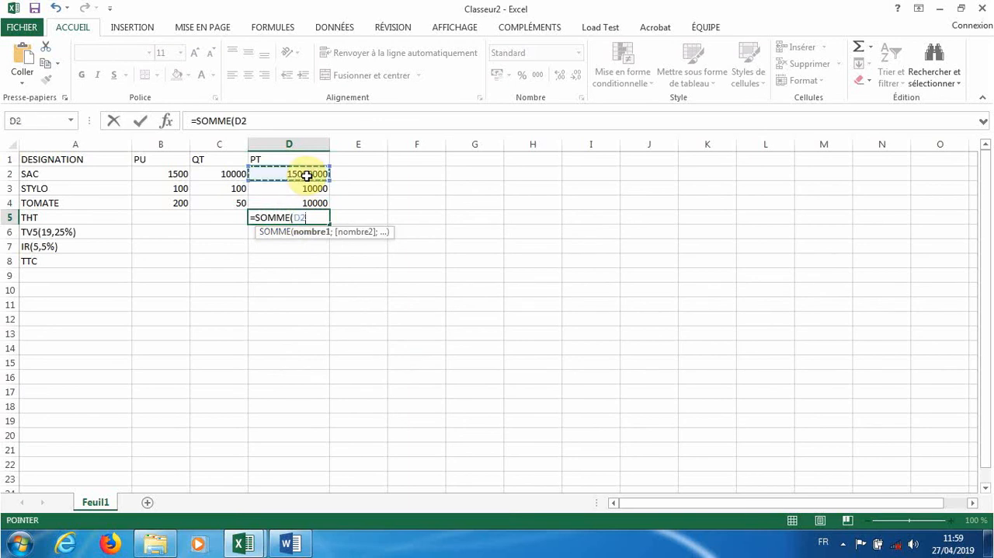
key("F8")
left_click(314, 202)
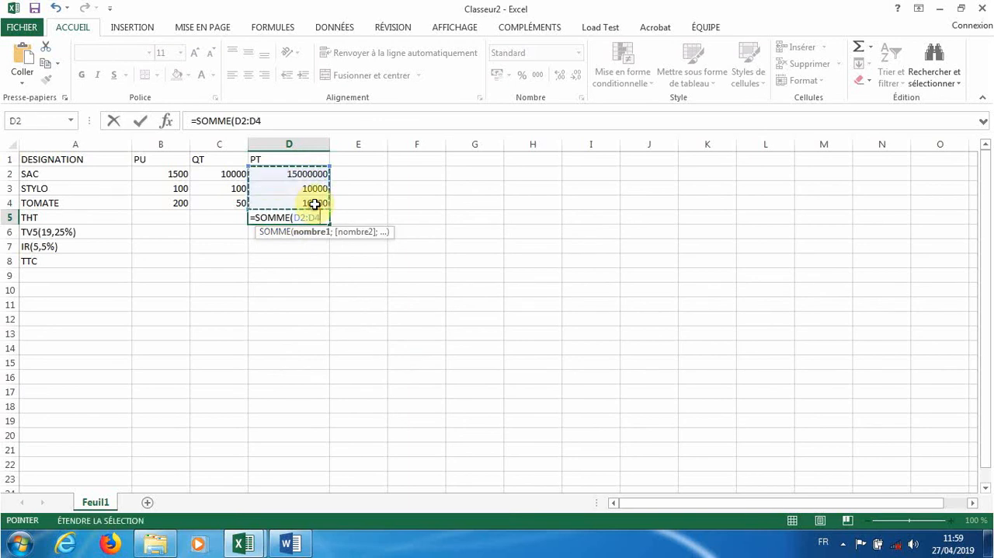
key("Return")
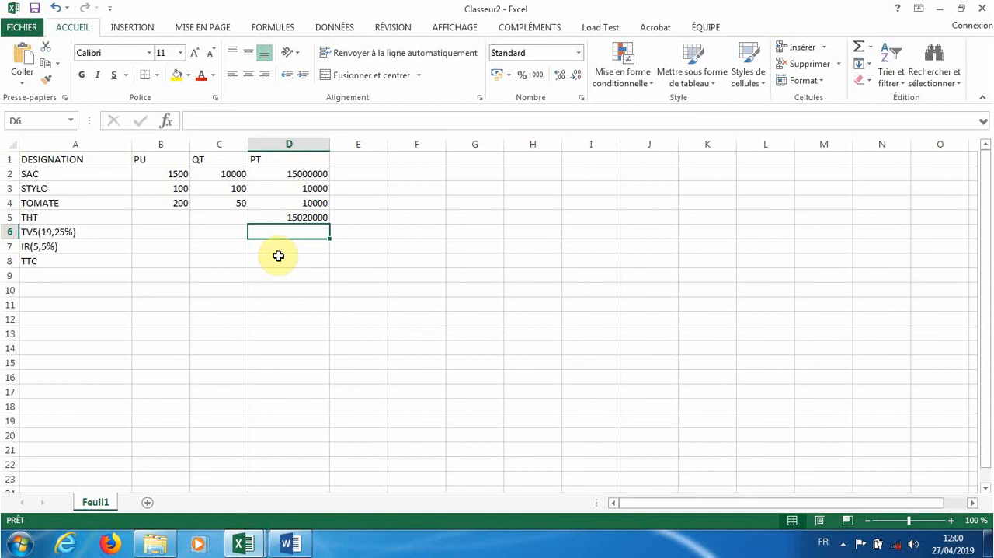
- Correct the row label in cell A6 to TVA(19,25%)
double_click(41, 232)
left_click_drag(41, 231, 33, 232)
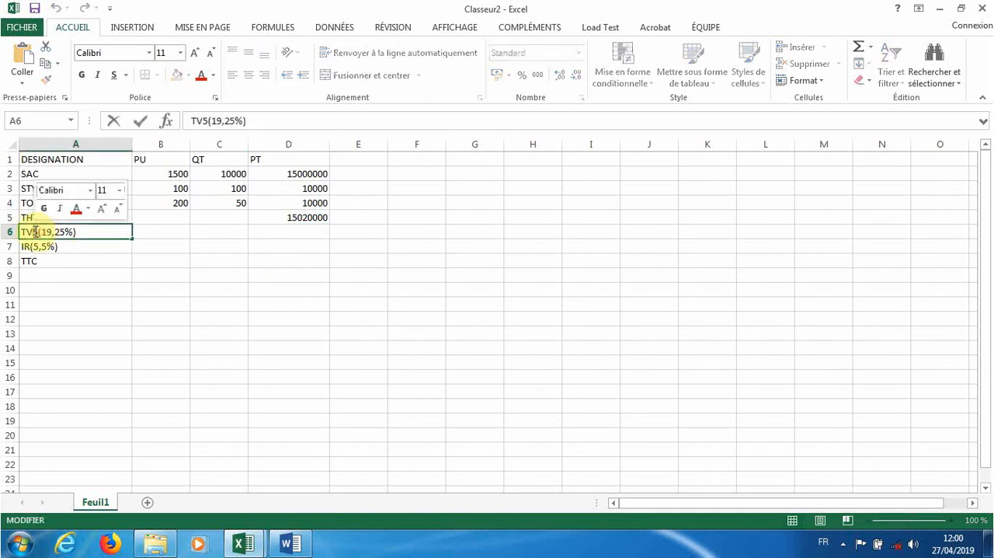
type("A")
left_click(205, 307)
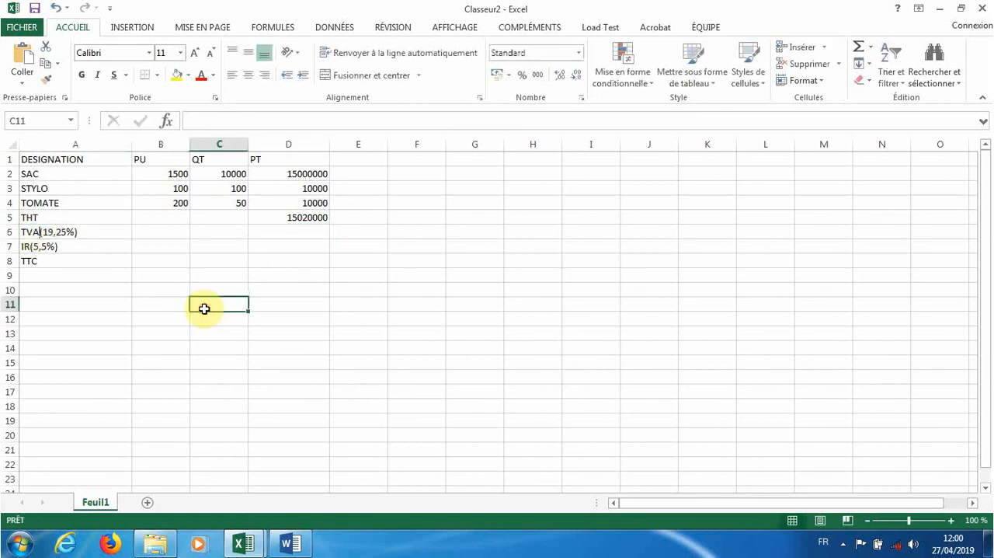
- Calculate the TVA in cell D6 from the THT with the formula =(D5*19,25)/100
left_click(306, 232)
type("+")
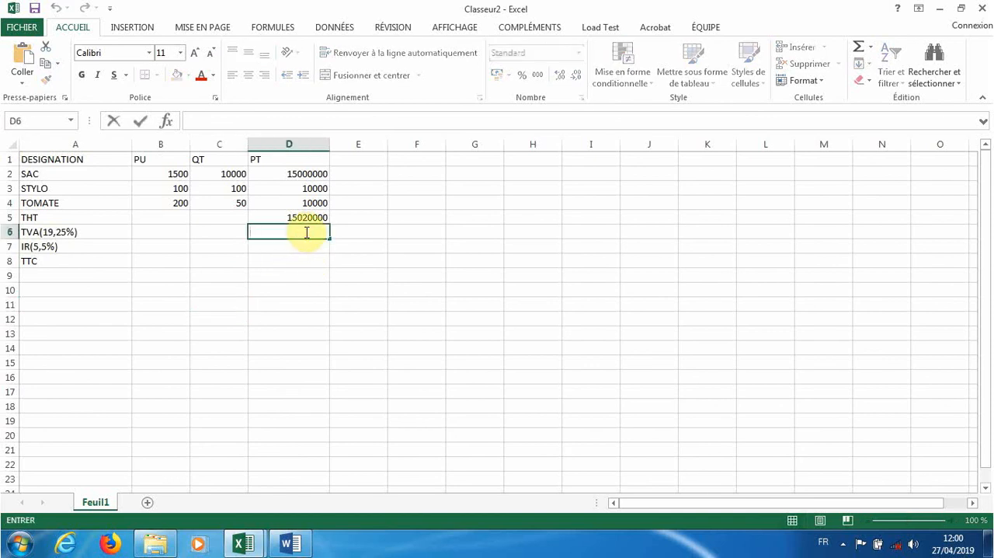
key("Escape")
type("=")
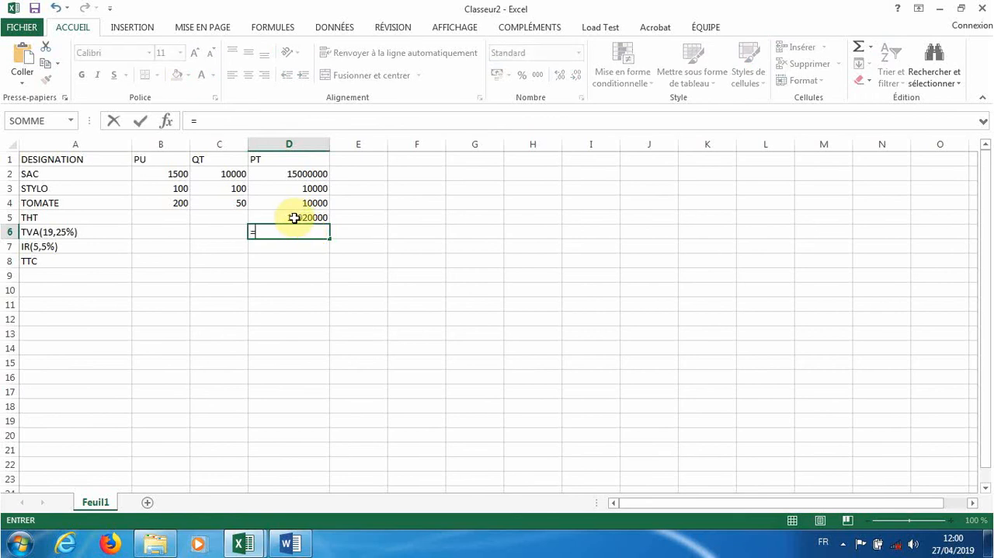
left_click(295, 218)
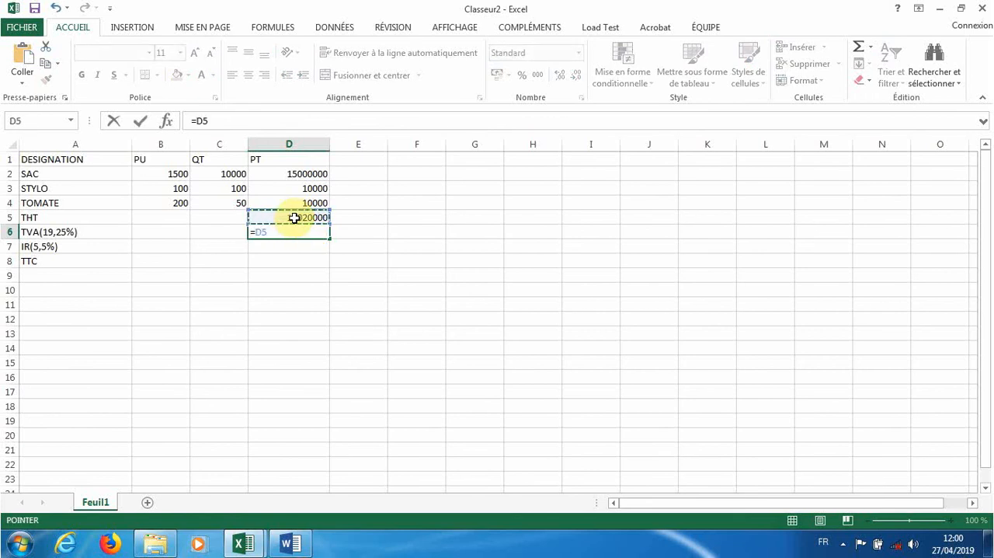
type("*19")
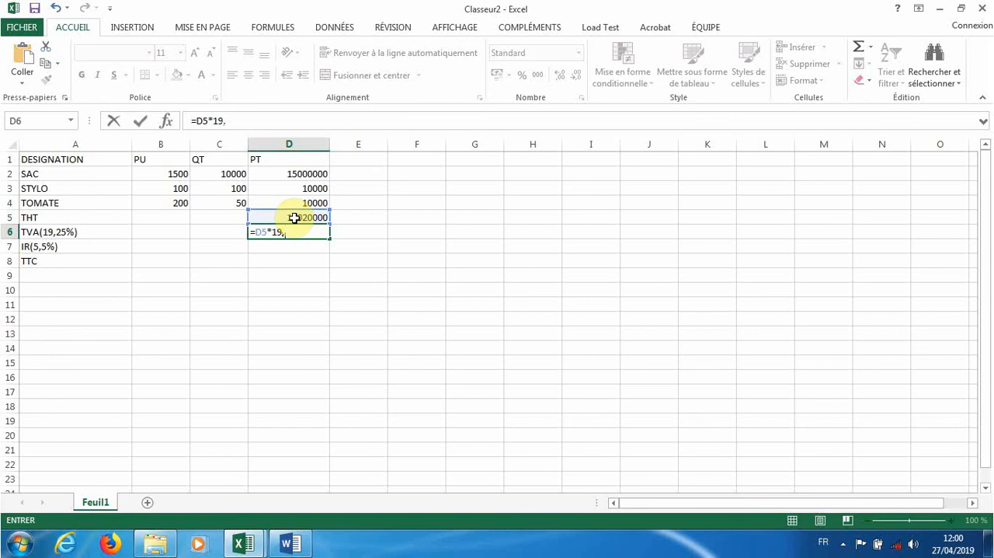
type(",25")
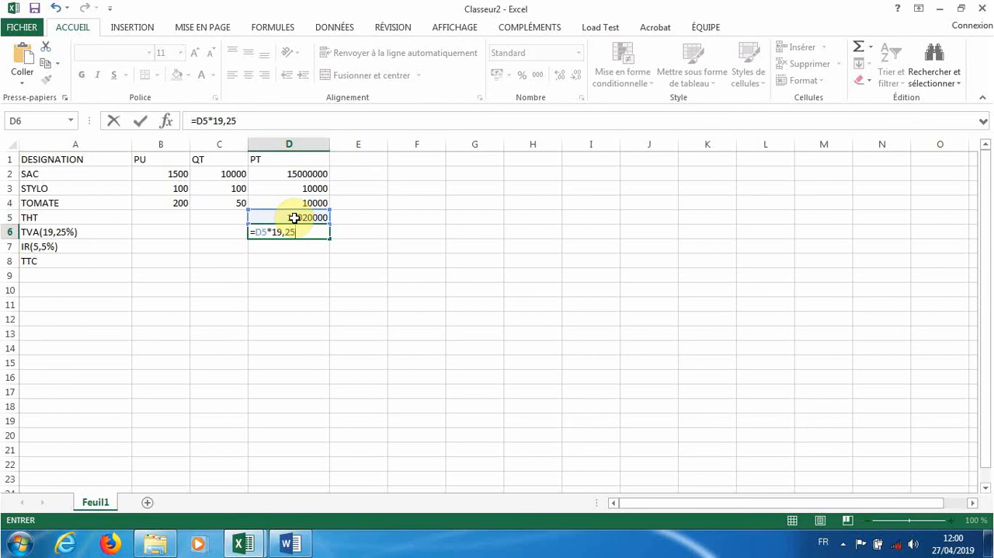
left_click(256, 232)
type("(")
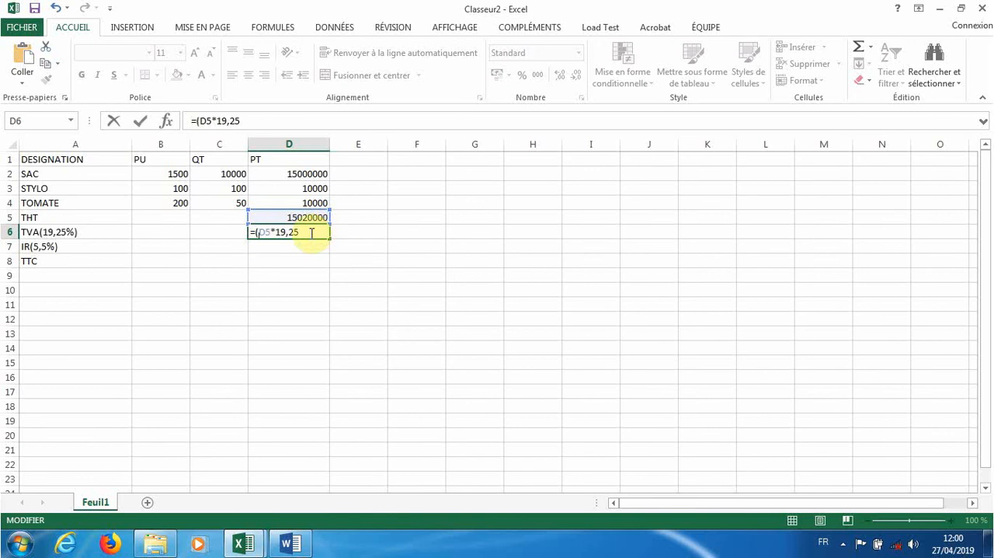
type(")/100")
key("Return")
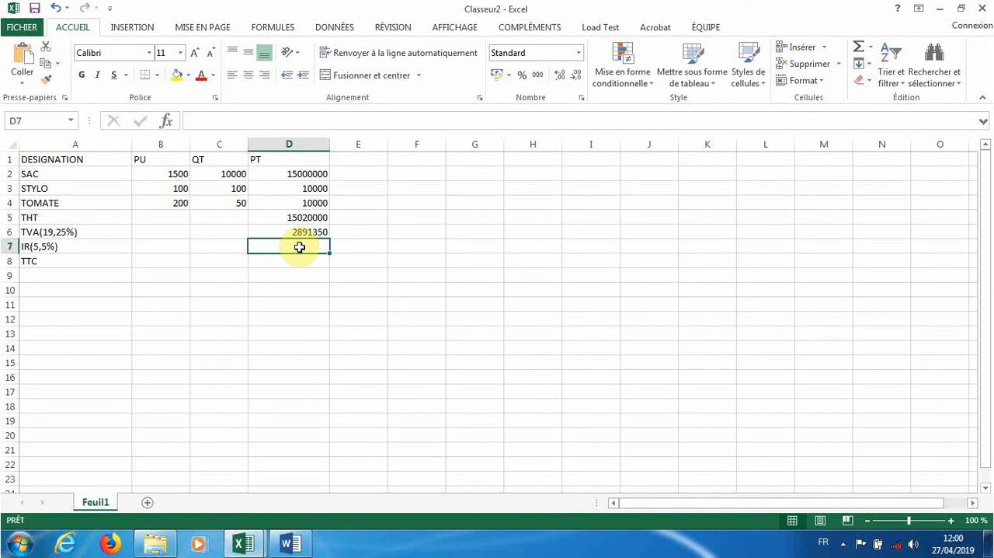
- Calculate the IR in cell D7 from the THT with the formula =(D5*5,5)/100
double_click(300, 247)
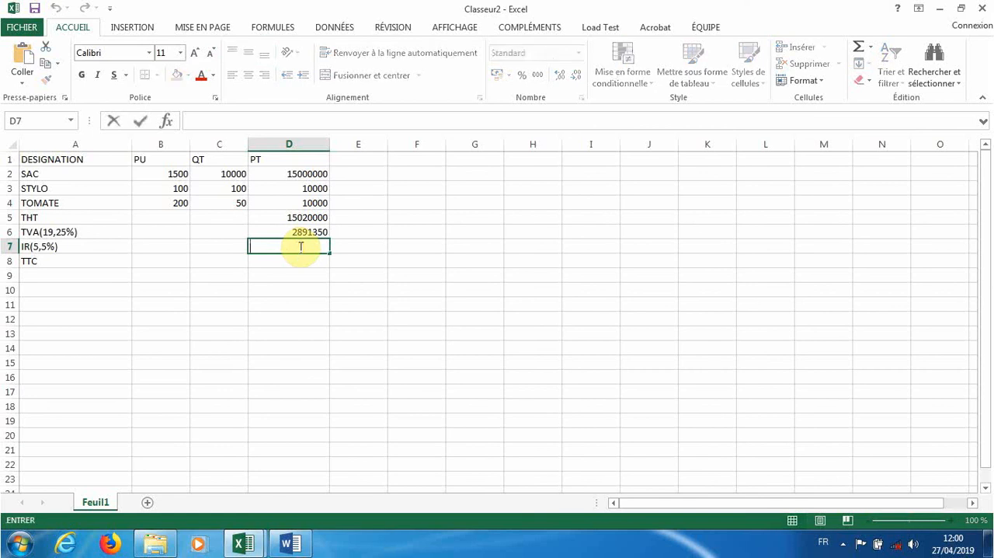
type("=")
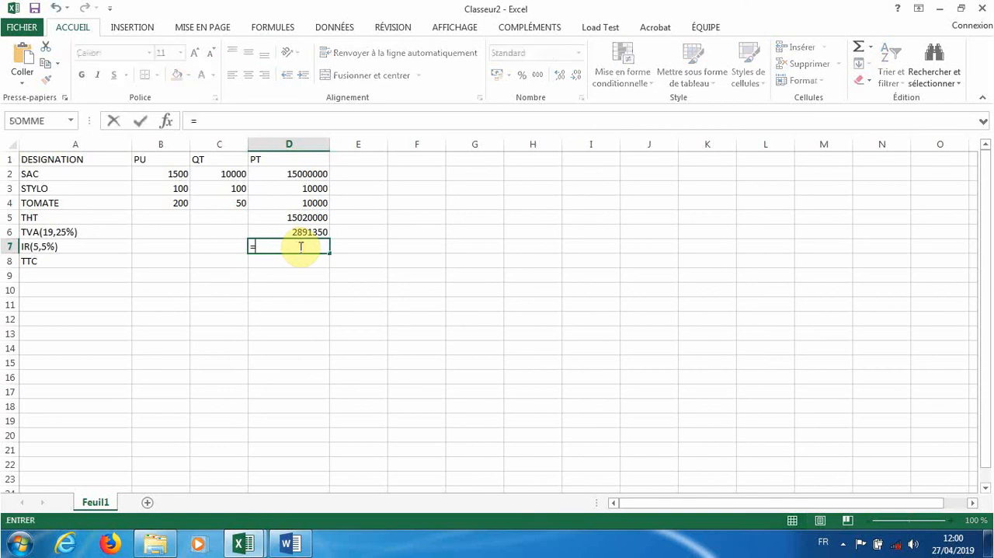
left_click(286, 217)
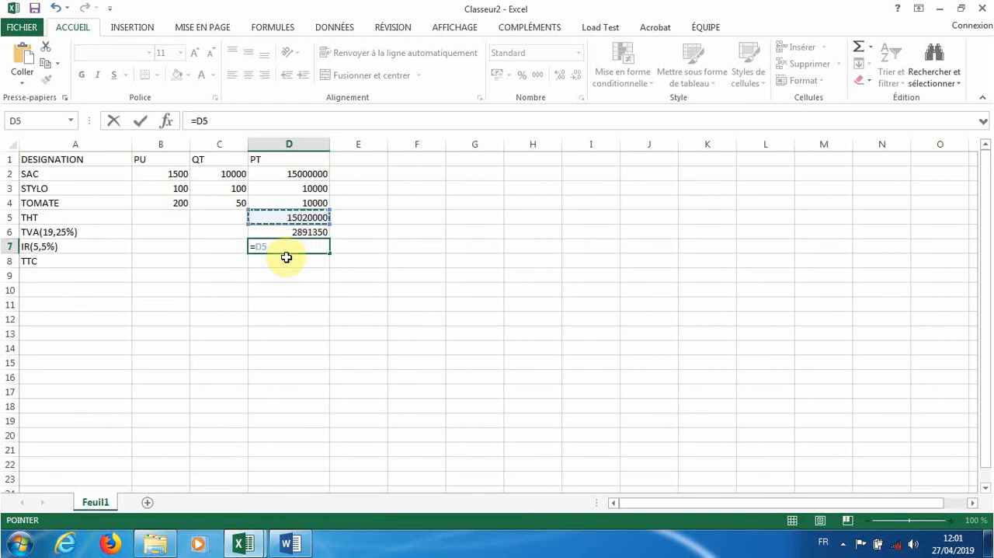
type("*5")
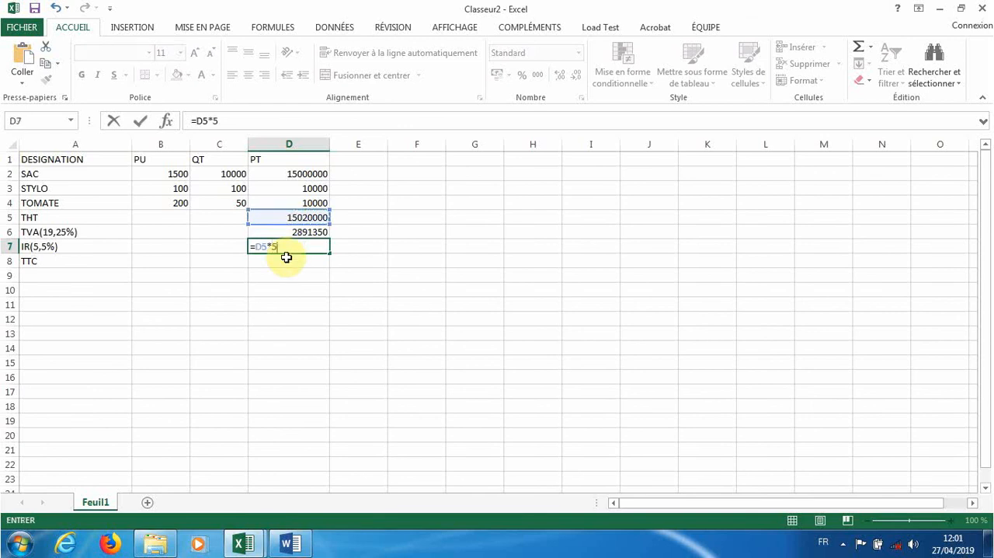
type(",5)")
left_click(256, 248)
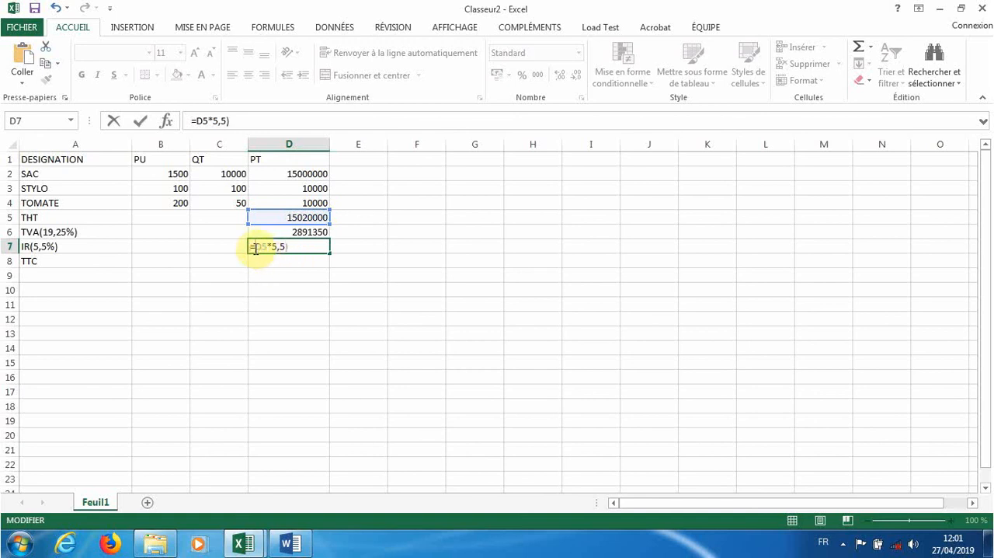
type("(")
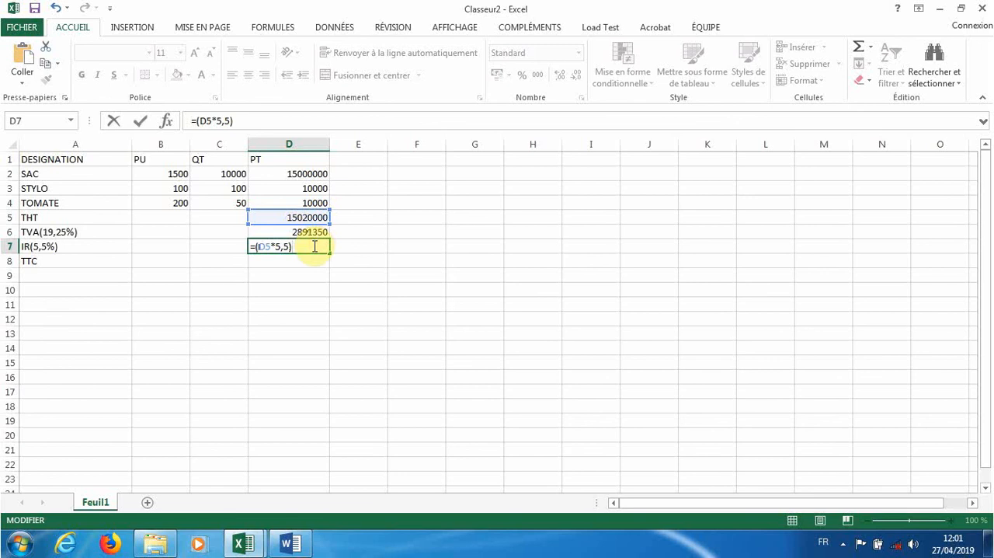
type("/100")
key("Return")
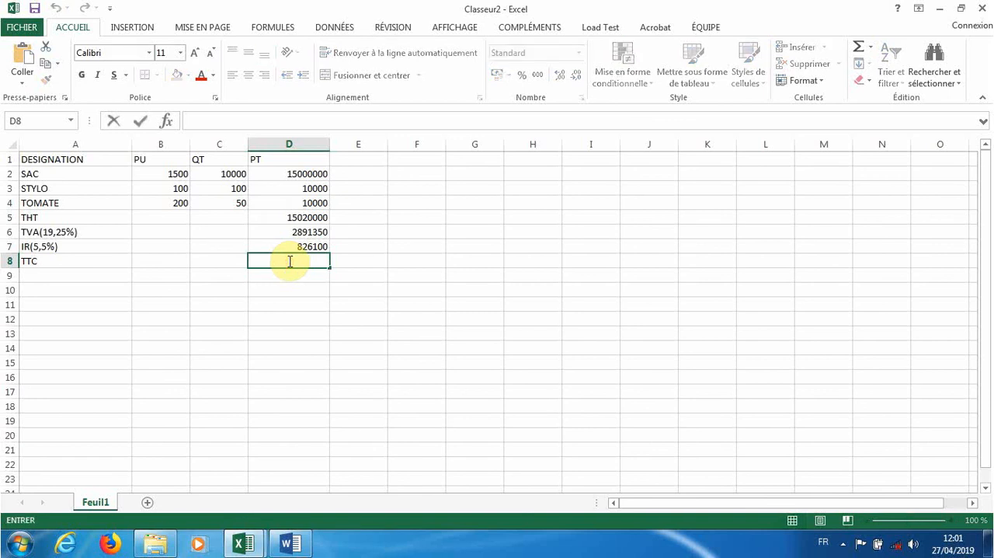
- Calculate the TTC in cell D8 by adding THT, TVA and IR with the formula =D5+D6+D7
type("=")
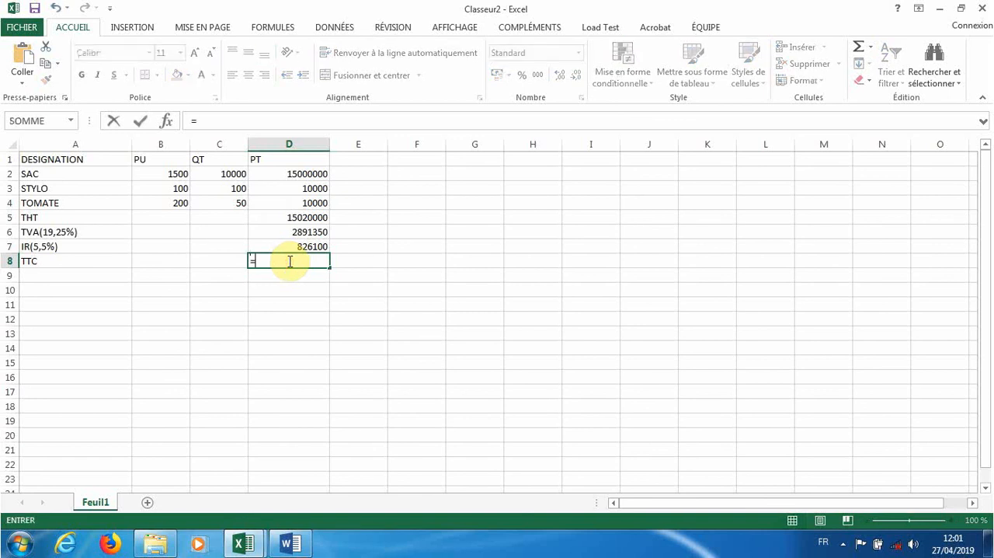
left_click(306, 217)
type("+")
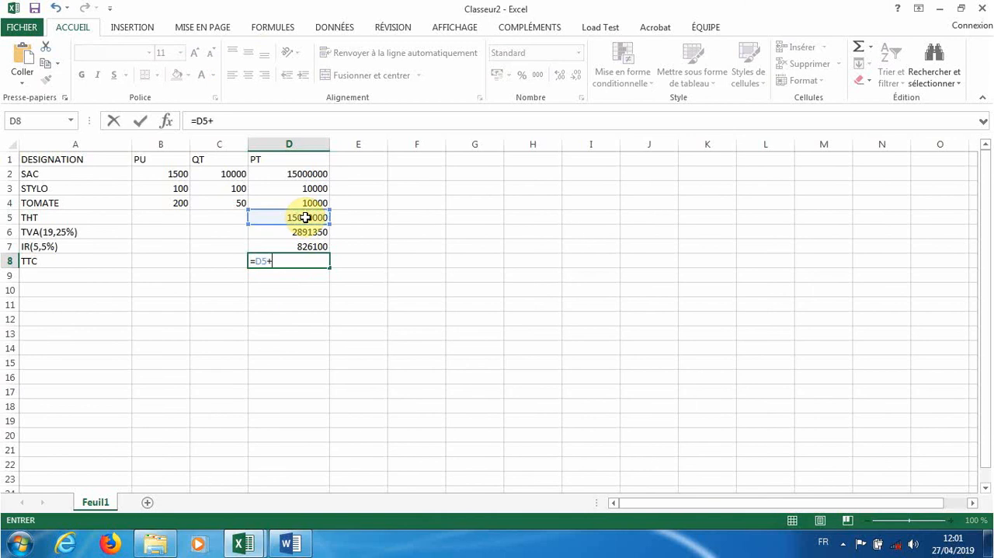
left_click(302, 231)
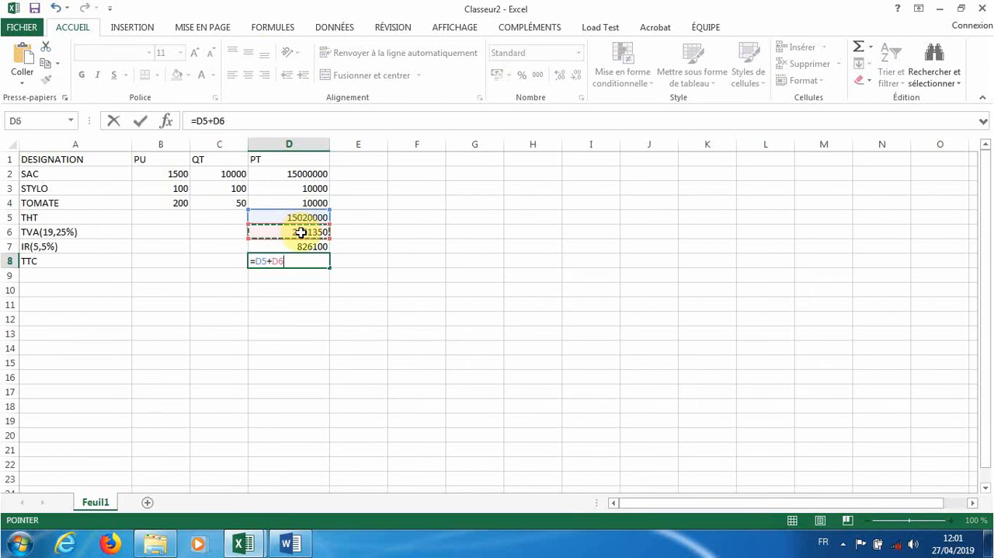
type("+")
left_click(300, 245)
key("Return")
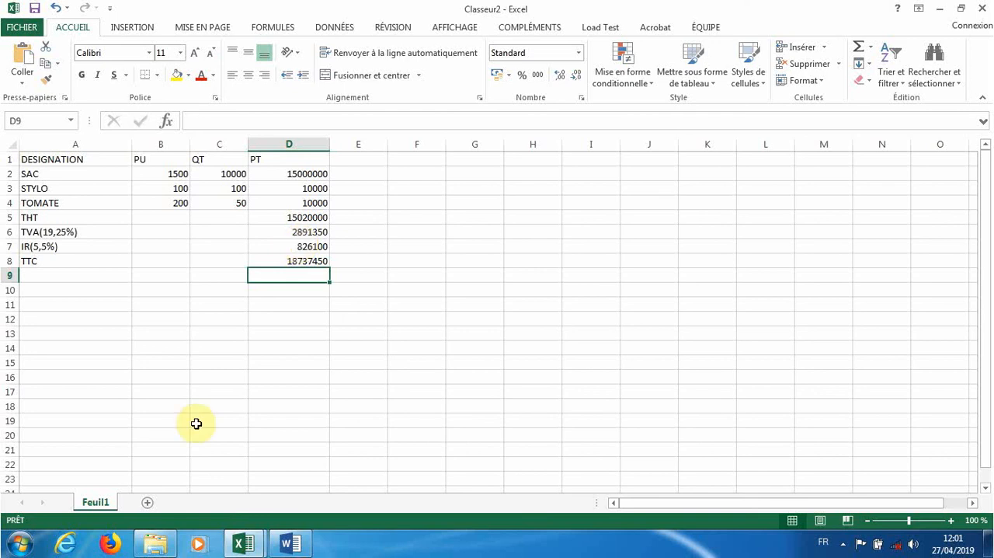
- Add a new worksheet and enter the column headers MOIS, VENTE and ANALYSE in cells A1 to C1
left_click(147, 504)
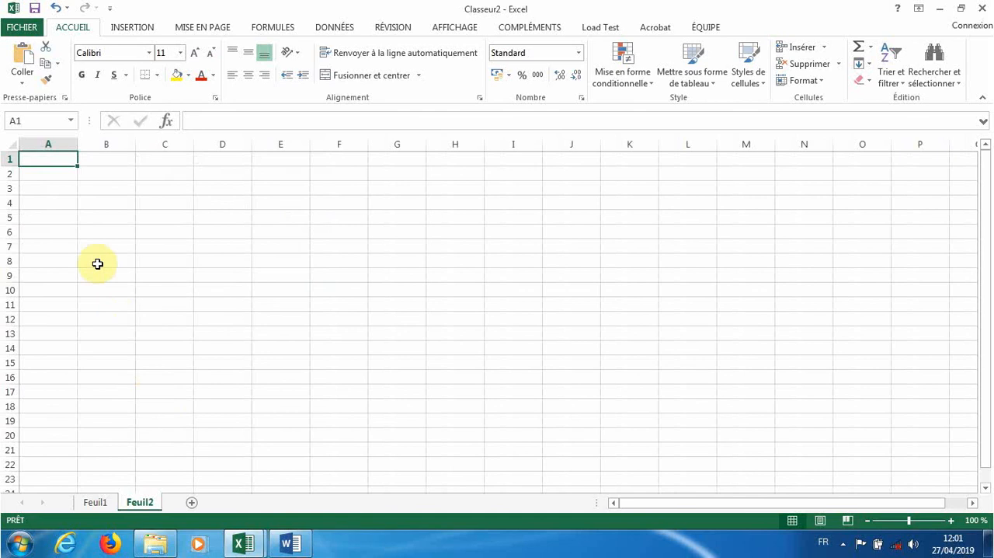
double_click(47, 159)
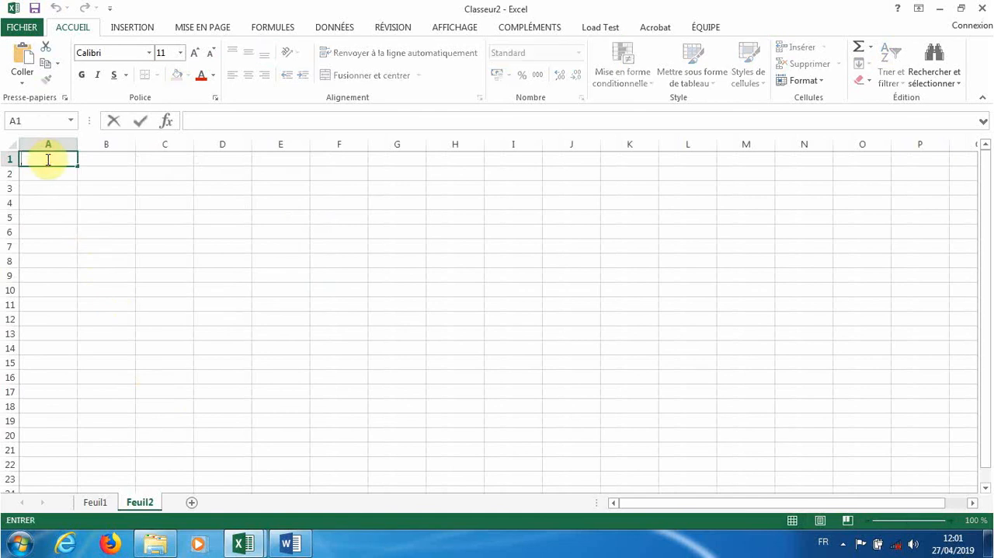
type("MOIS")
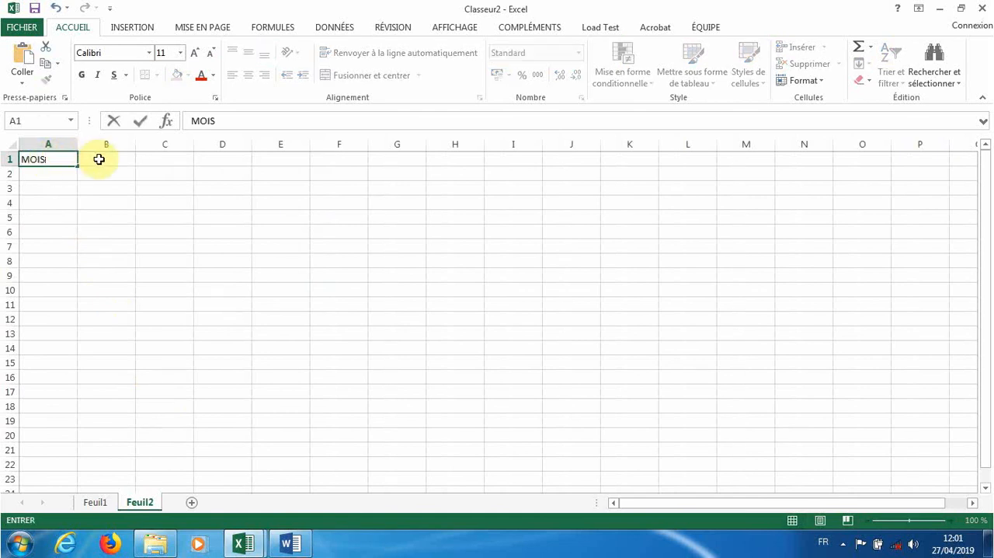
left_click(99, 159)
type("VENTE")
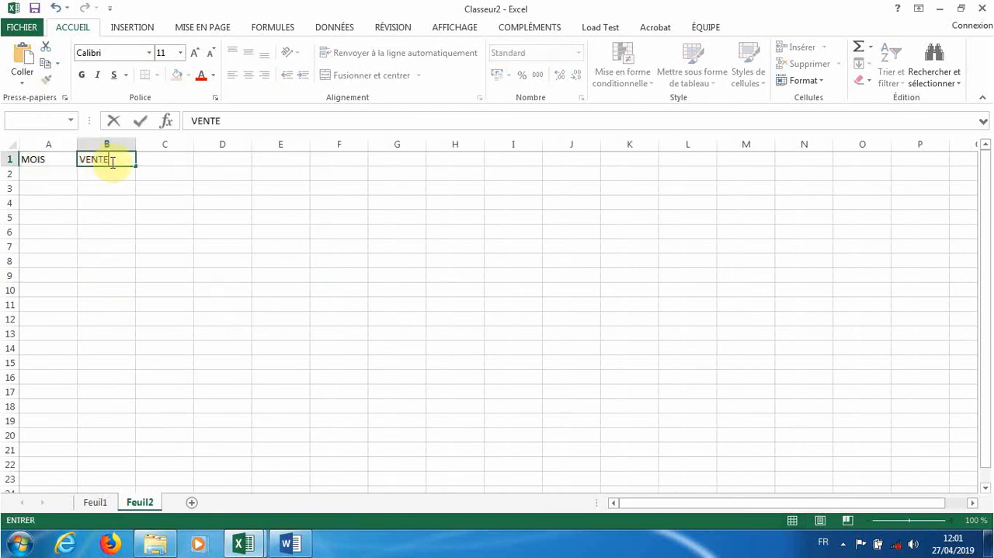
left_click(146, 159)
type("ETAT")
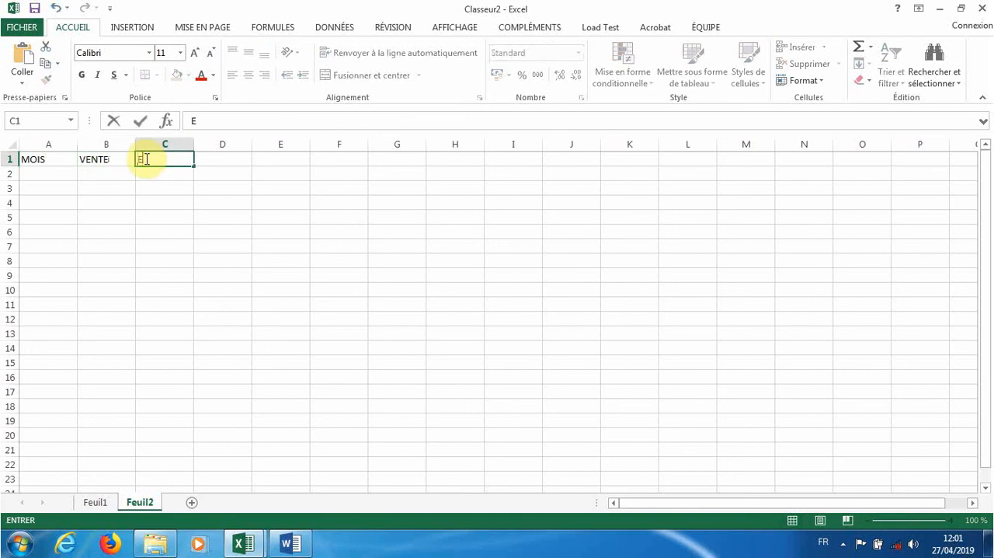
key("BackSpace")
key("BackSpace")
key("BackSpace")
key("BackSpace")
type("ANALYSE")
- Enter the row label ESTIMATION in cell A2, under the MOIS header
left_click(43, 173)
type("JA")
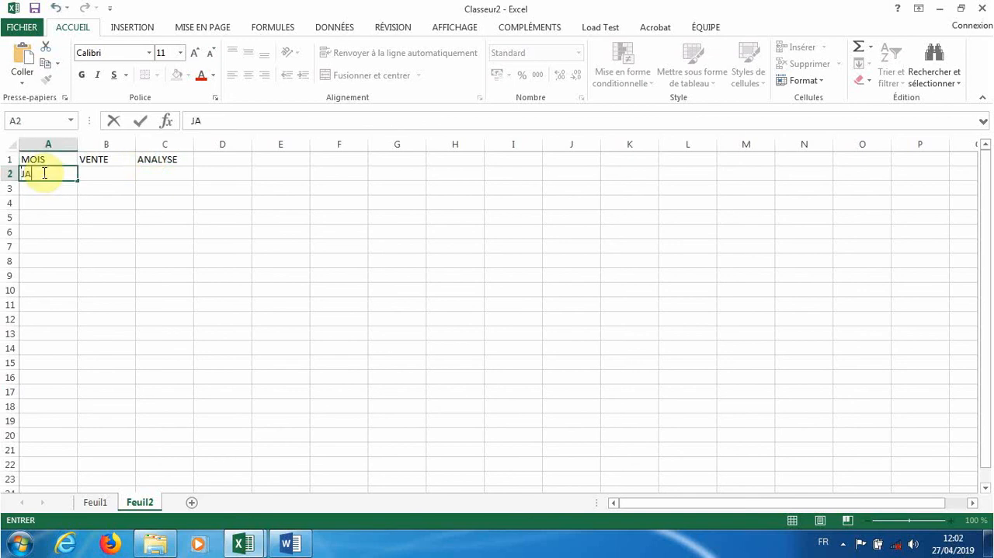
type("NVI")
key("BackSpace")
key("BackSpace")
key("BackSpace")
key("BackSpace")
type("ESTIMATION")
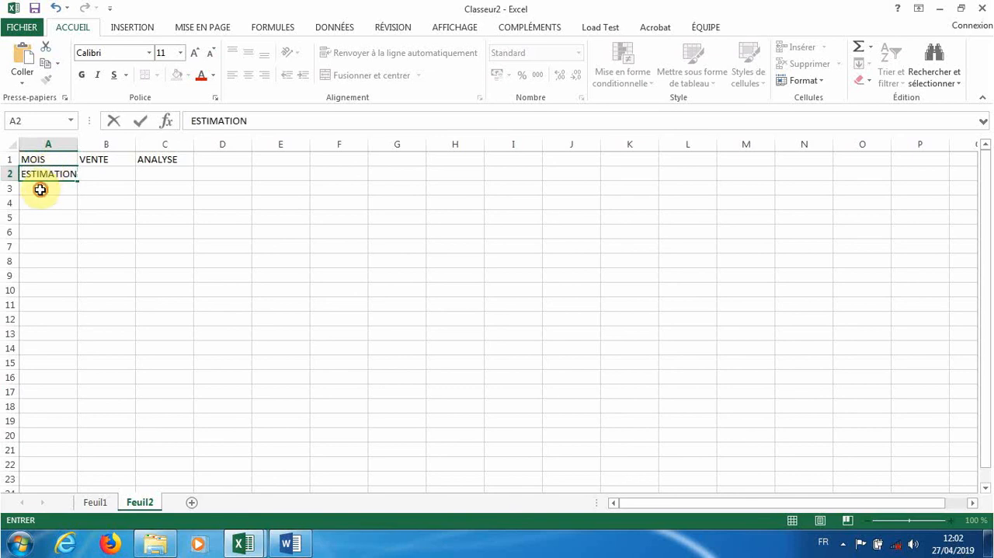
- Enter the month labels JANVIER in cell A3 and FEVRIER in cell A4, below ESTIMATION
left_click(40, 188)
type("JA")
type("N")
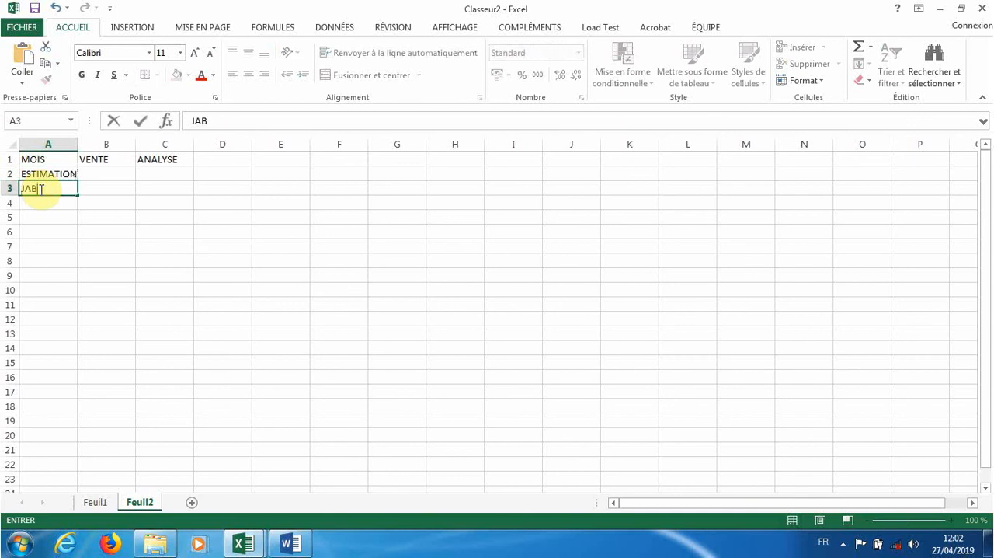
key("BackSpace")
type("NVIER")
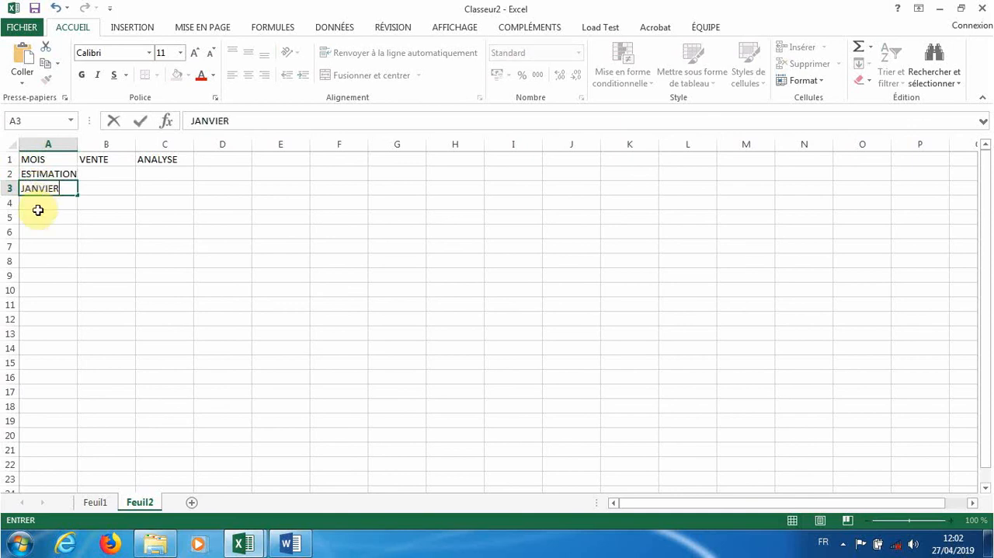
left_click(38, 199)
type("FEVRIER")
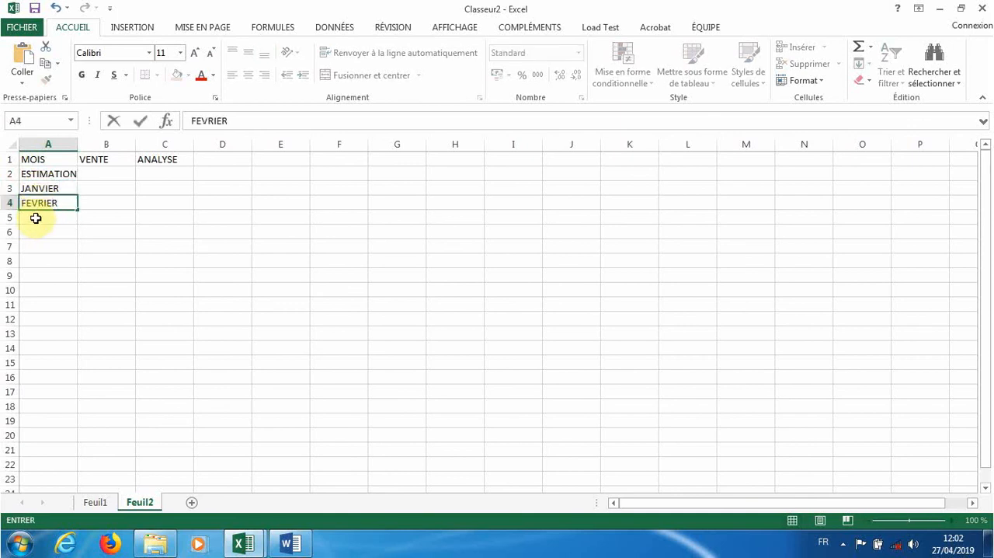
- Enter the month labels MARS in cell A5 and AVRIL in cell A6
left_click(36, 218)
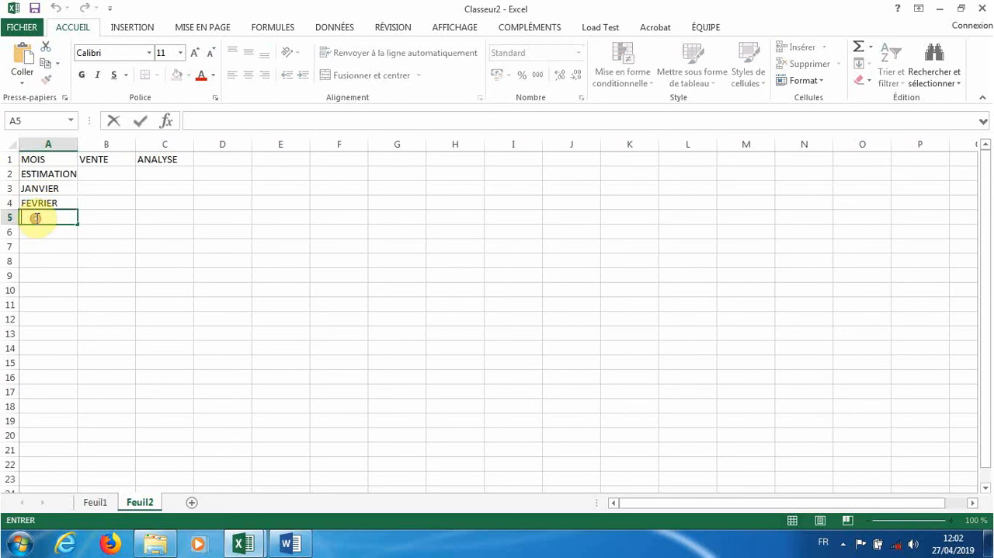
type("MARS")
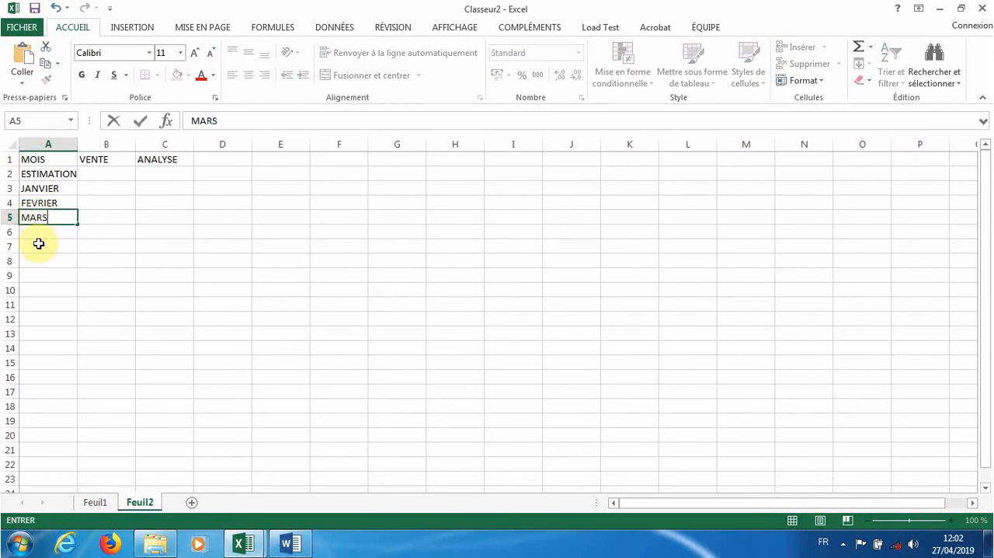
left_click(40, 230)
type("AVE")
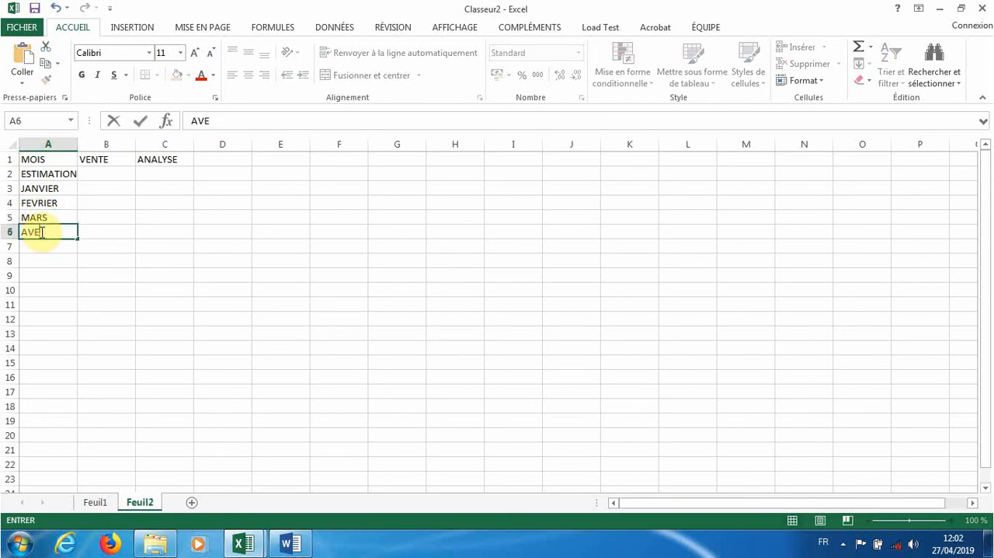
key("BackSpace")
type("RIL")
left_click(104, 259)
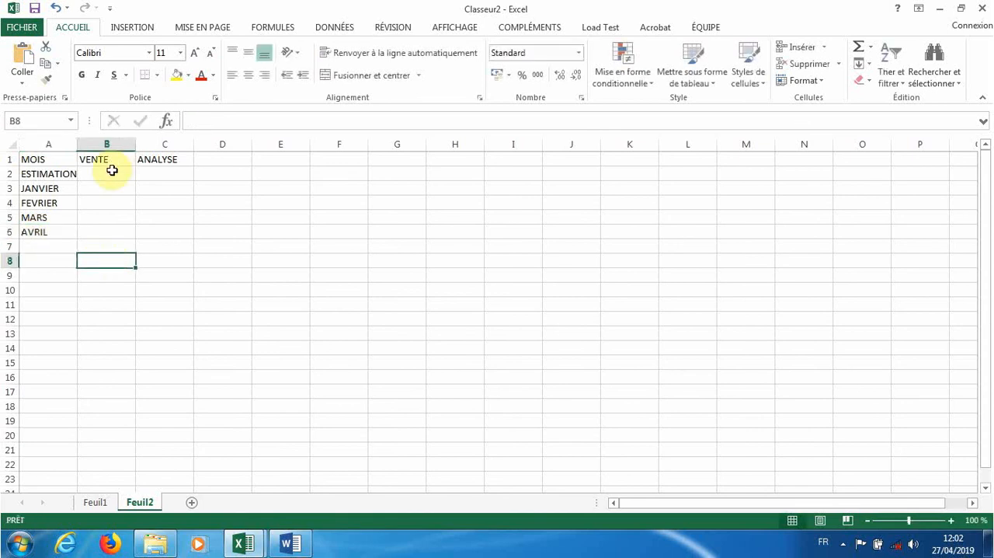
- Widen columns A and B so the month labels and sales figures have more room
double_click(100, 176)
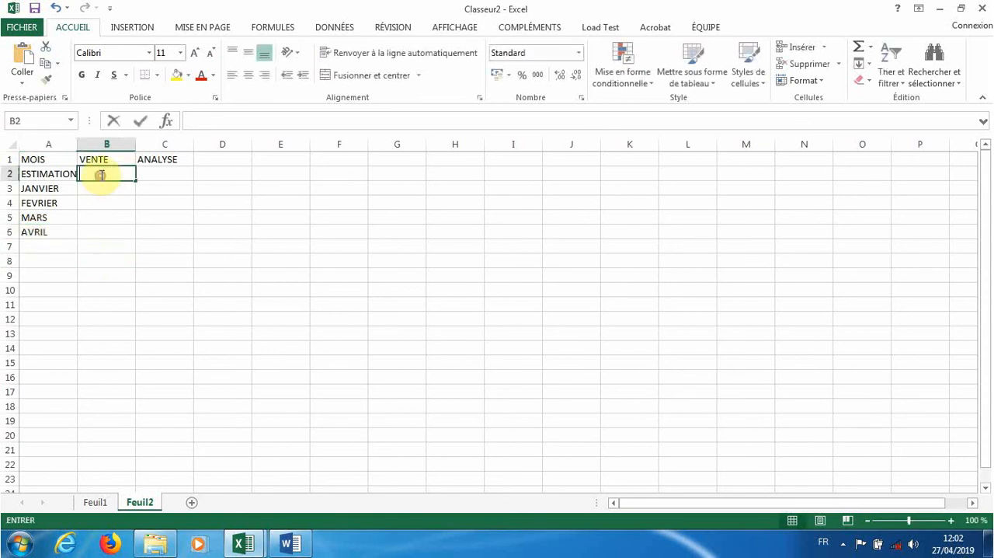
left_click(77, 142)
left_click_drag(77, 141, 178, 142)
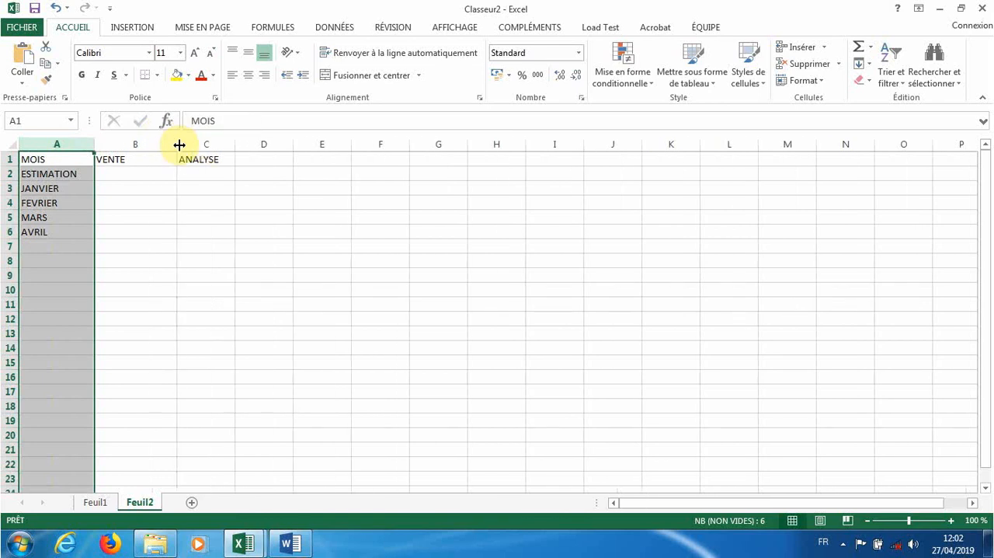
- Enter 2000000 as the VENTE value for ESTIMATION in cell B2
double_click(142, 174)
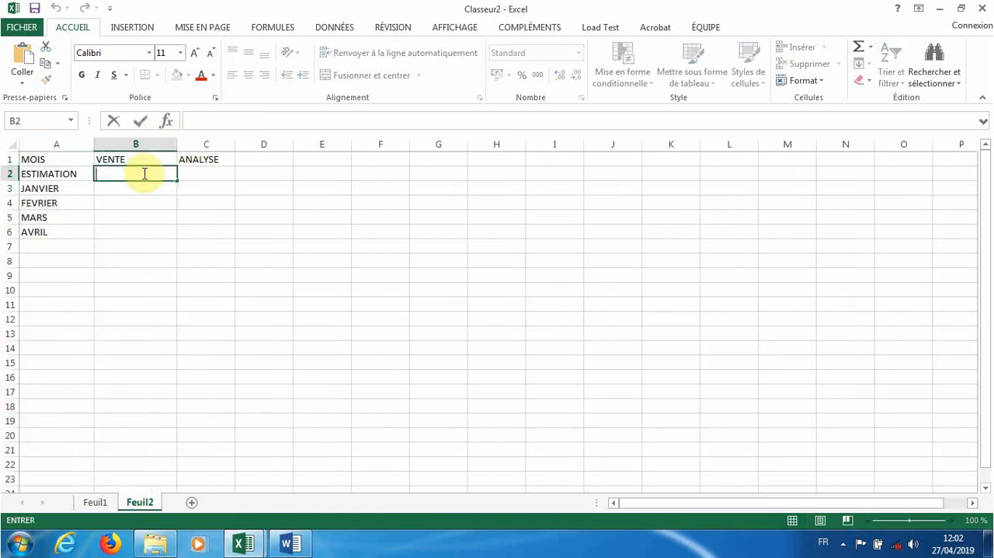
type("2000000")
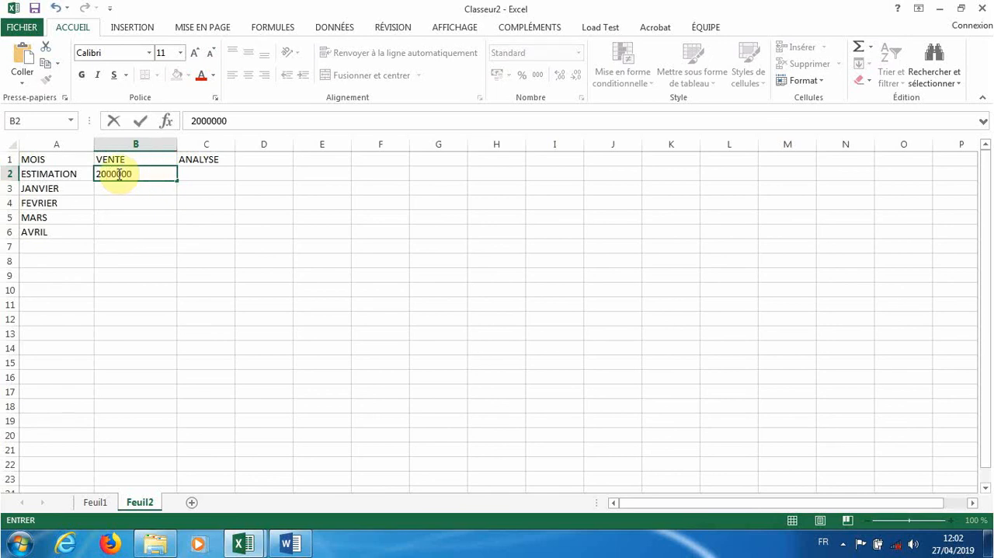
left_click(118, 172)
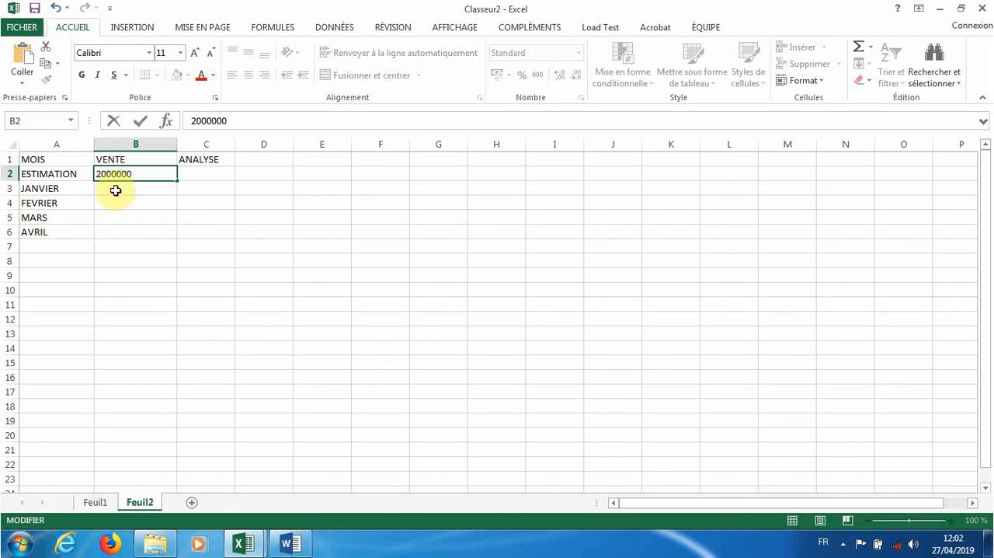
- Enter the VENTE values 1000000 for JANVIER in cell B3 and 3000000 for FEVRIER in cell B4
left_click(115, 190)
type("100")
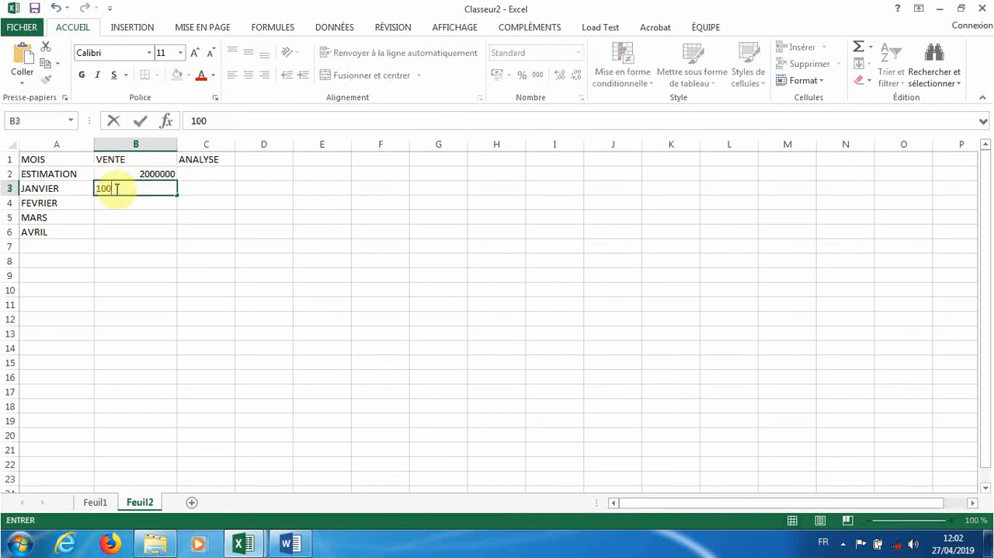
type("00000")
key("BackSpace")
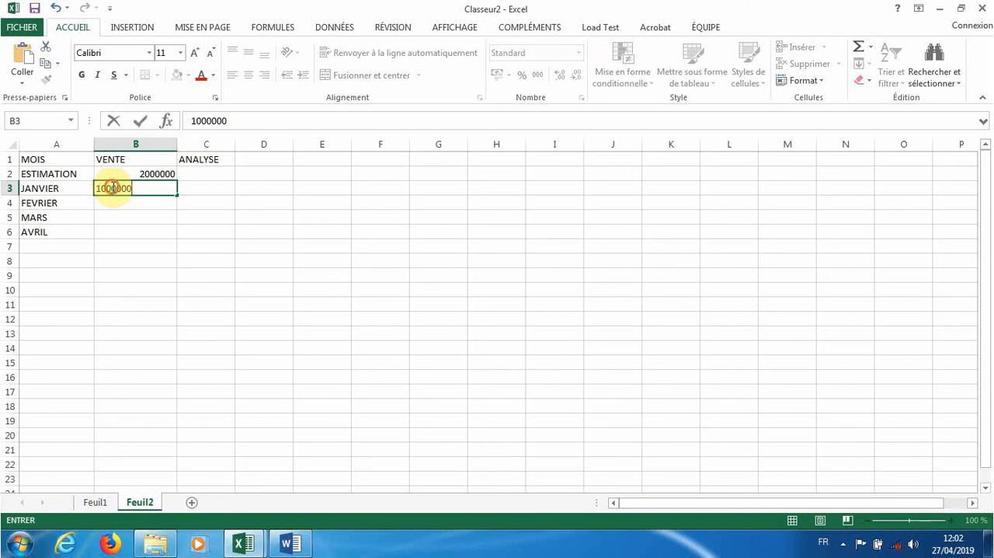
left_click(115, 187)
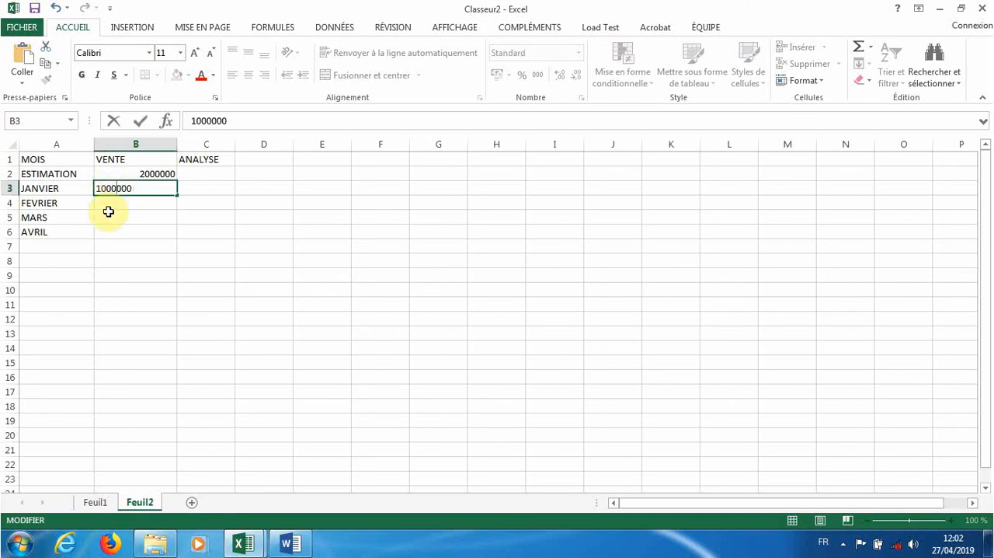
left_click(110, 204)
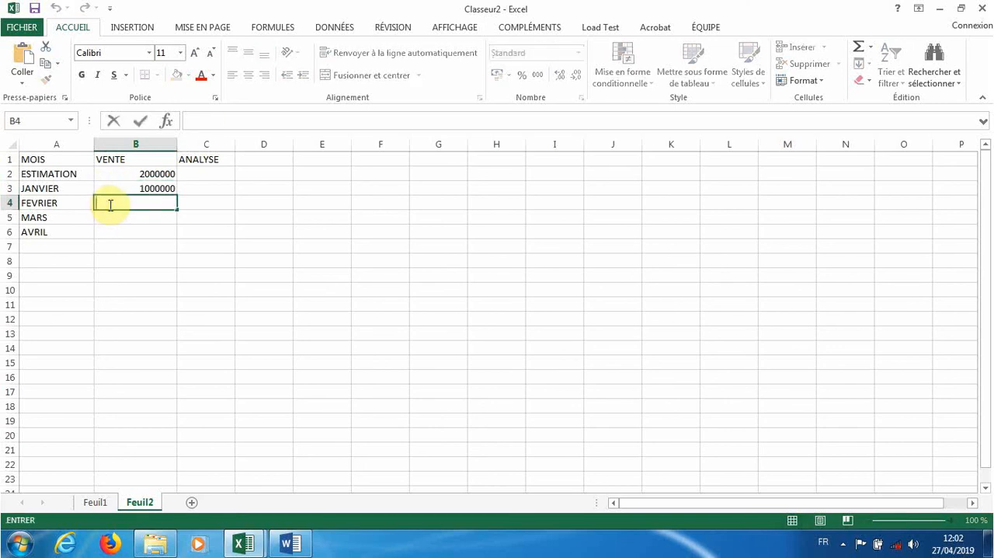
type("3000000")
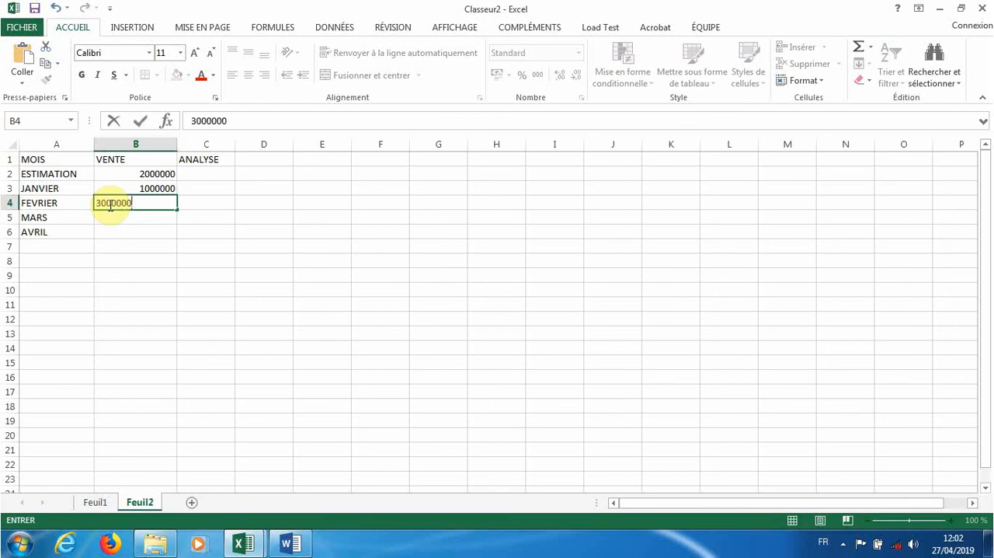
- Enter the VENTE values 60000 for MARS in cell B5 and 600000 for AVRIL in cell B6
double_click(114, 217)
type("600")
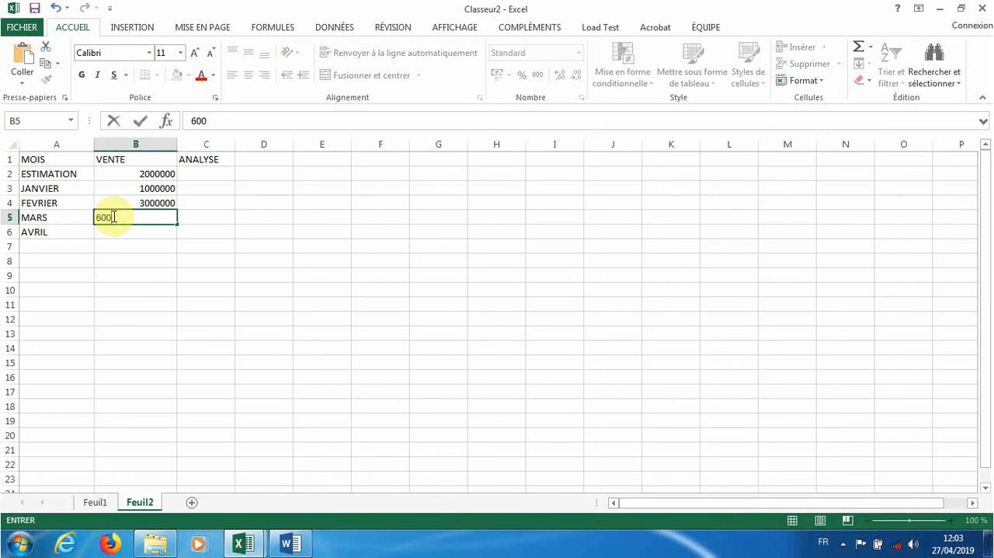
type("00")
left_click(109, 232)
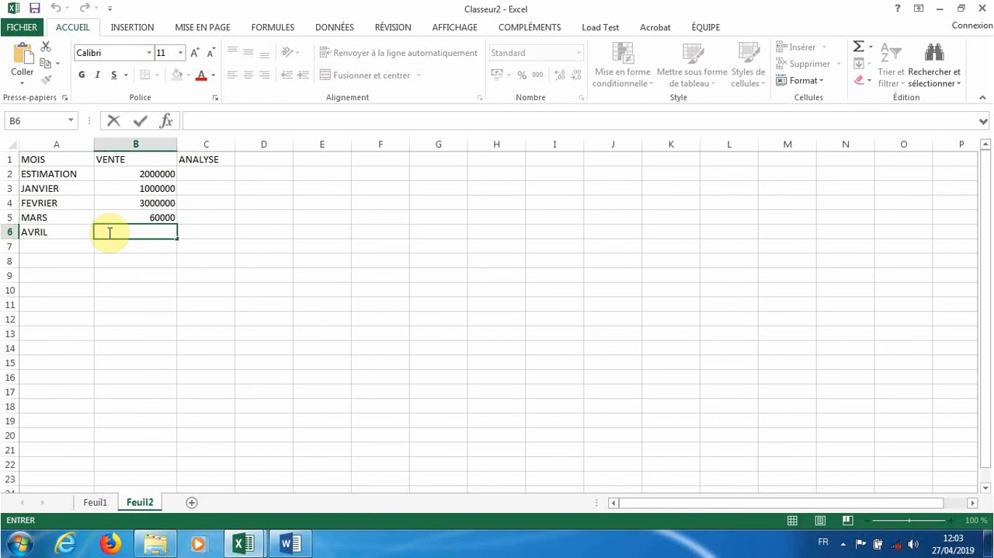
type("600000")
left_click_drag(130, 247, 135, 270)
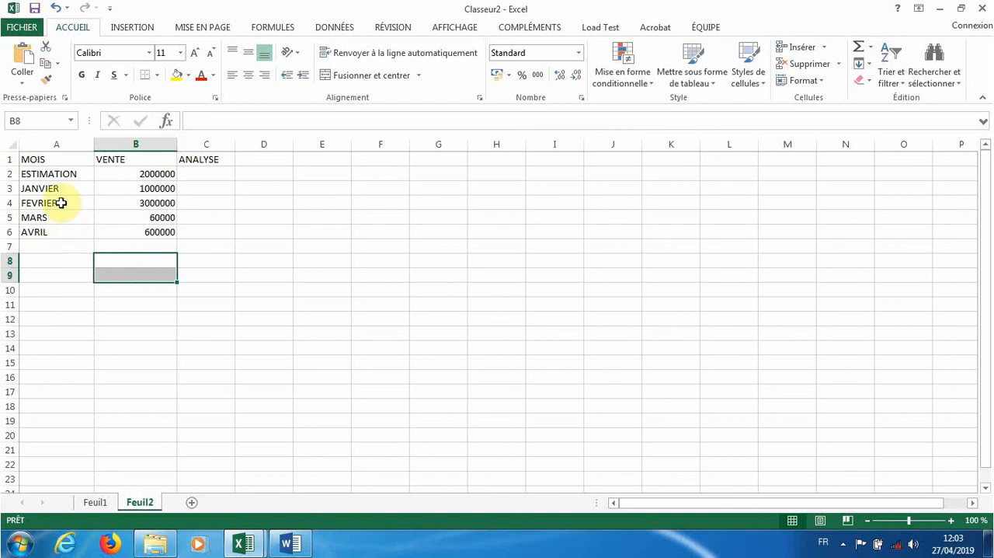
- Insert a line chart from the MOIS and VENTE data in cells A1 to B6
left_click(22, 156)
left_click_drag(22, 155, 119, 230)
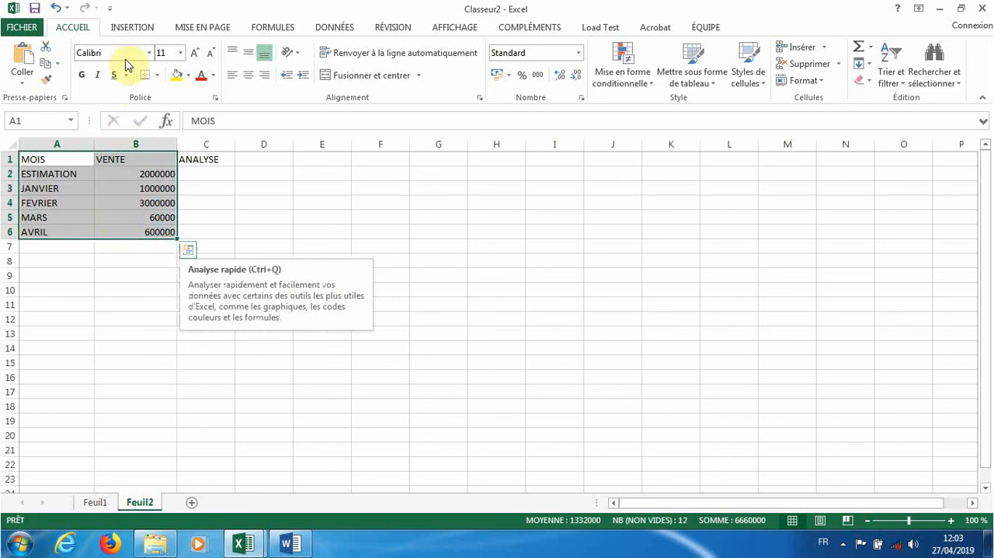
left_click(133, 27)
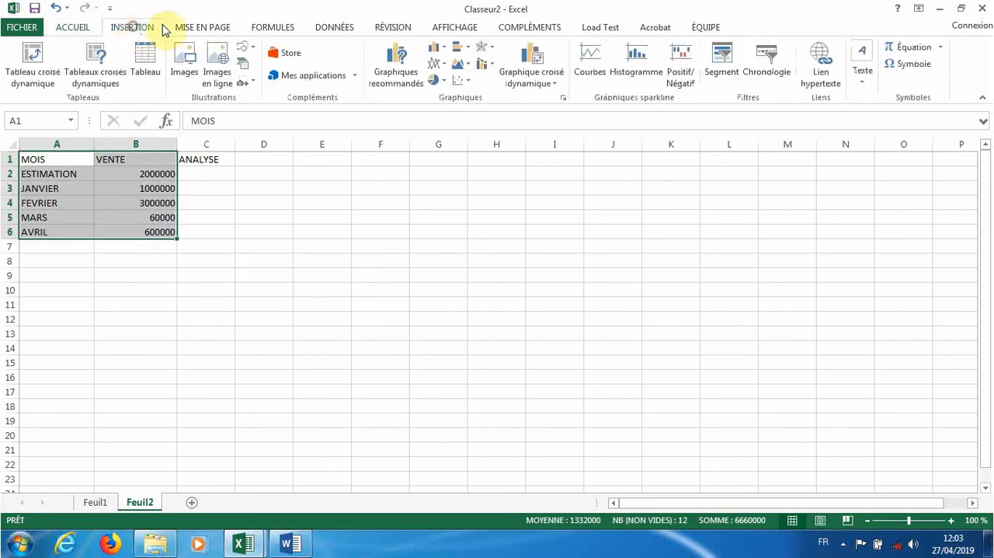
left_click(440, 62)
left_click(447, 110)
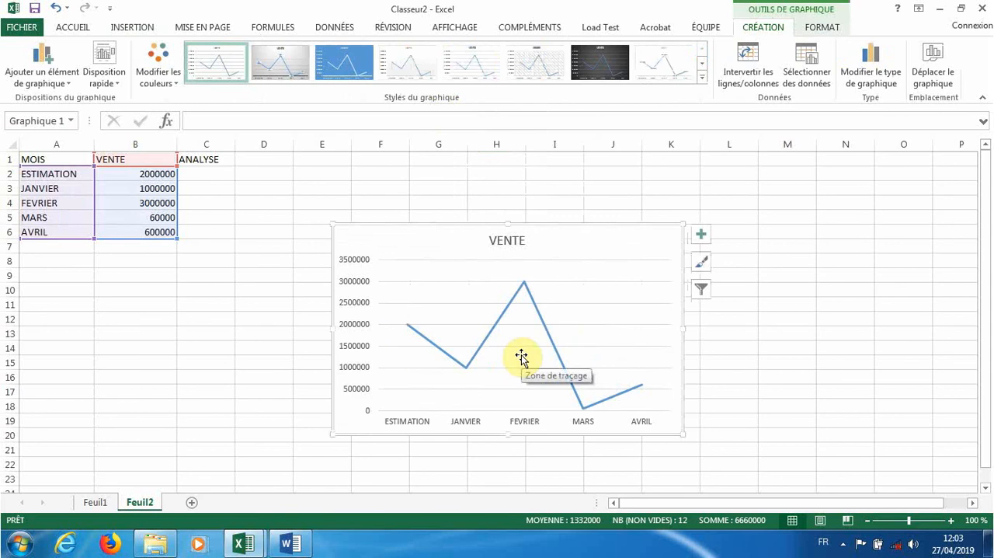
- Widen column C and extend its header in cell C1 to read ANALYSEESTMATION
left_click_drag(236, 147, 284, 152)
double_click(241, 161)
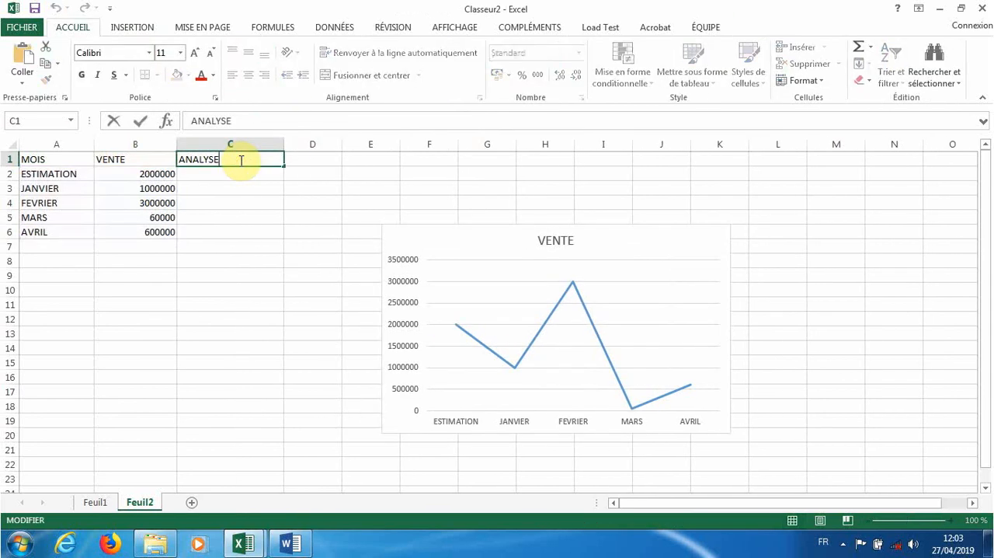
type("ESTMATION")
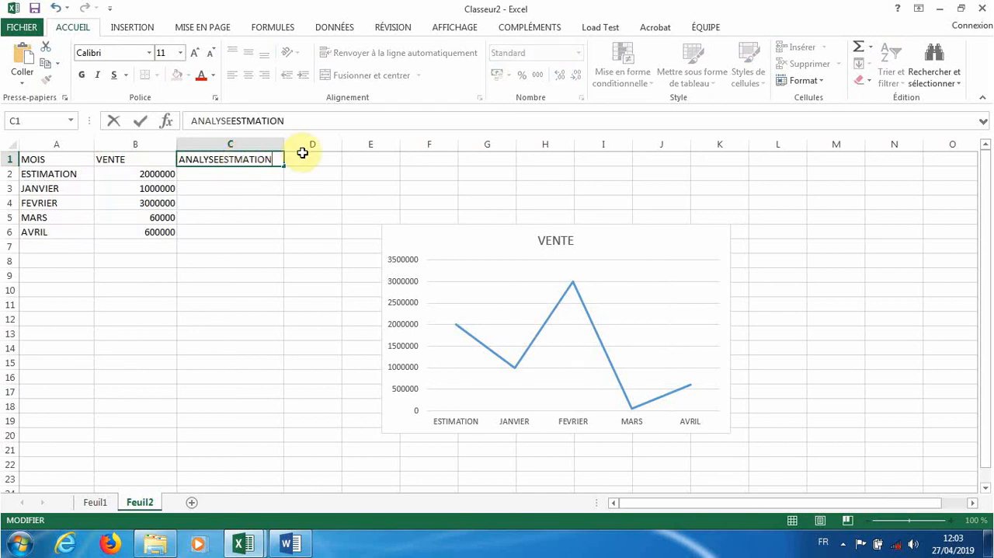
- Add the column header ANALYSE MOIS in cell D1 and widen column D to fit it
left_click(311, 158)
type("A")
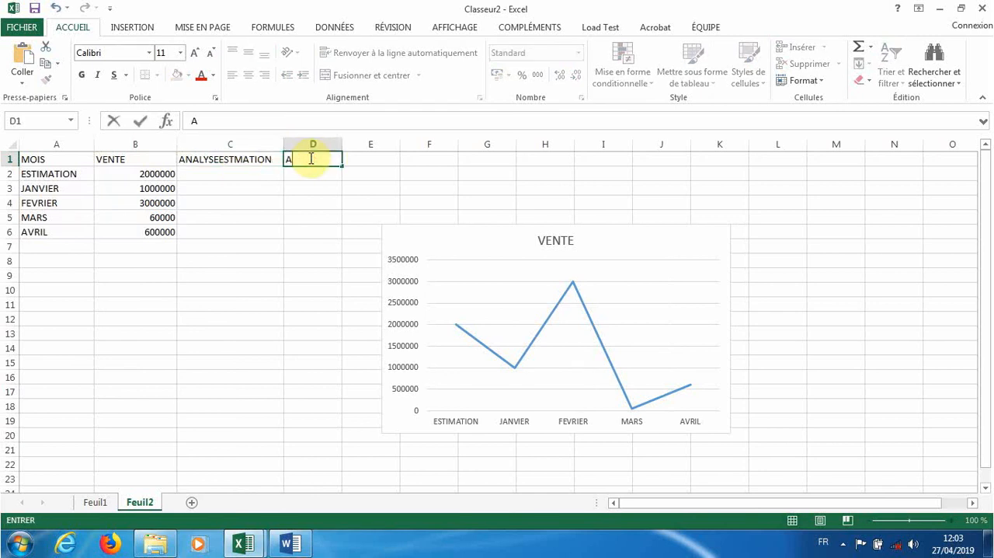
type("NALYSE M")
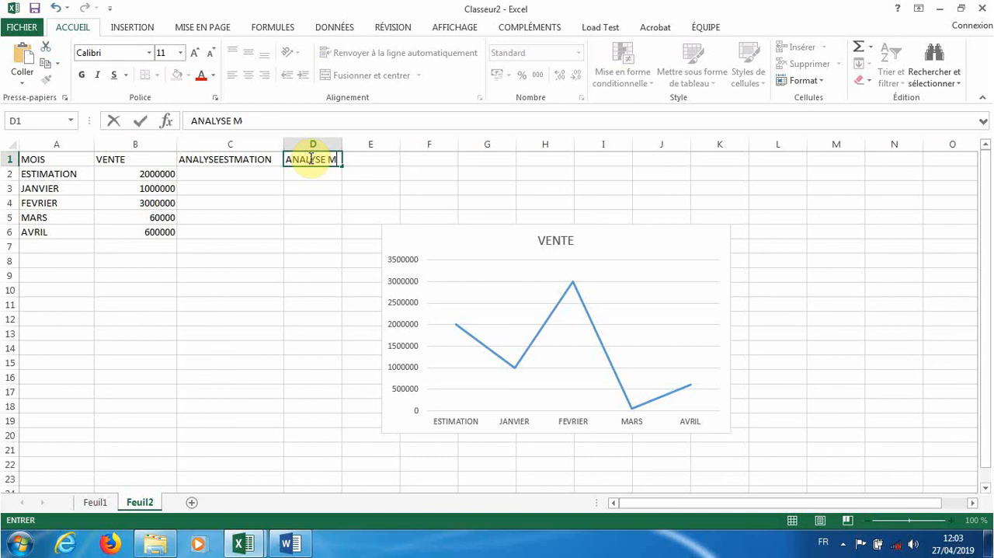
type("OIS")
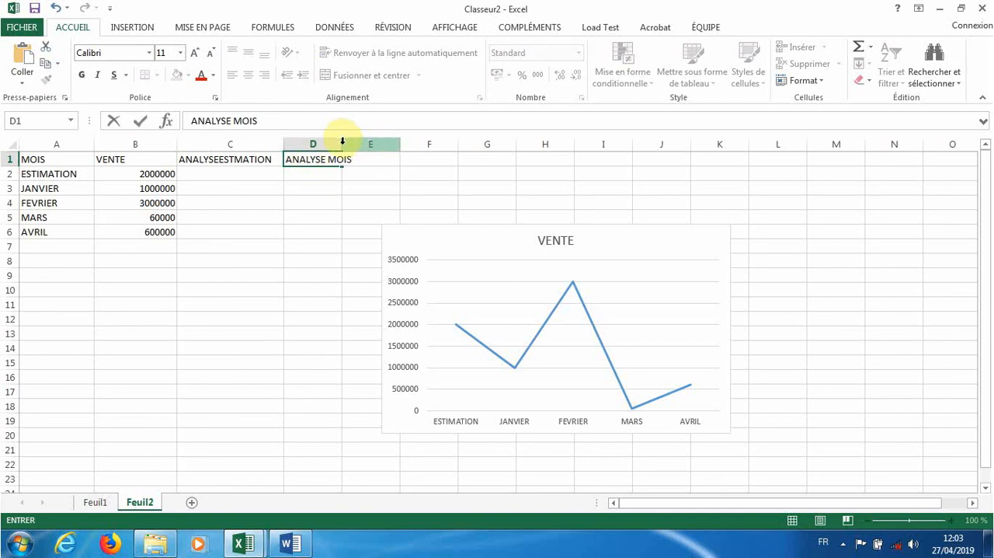
left_click(344, 143)
left_click_drag(342, 144, 455, 146)
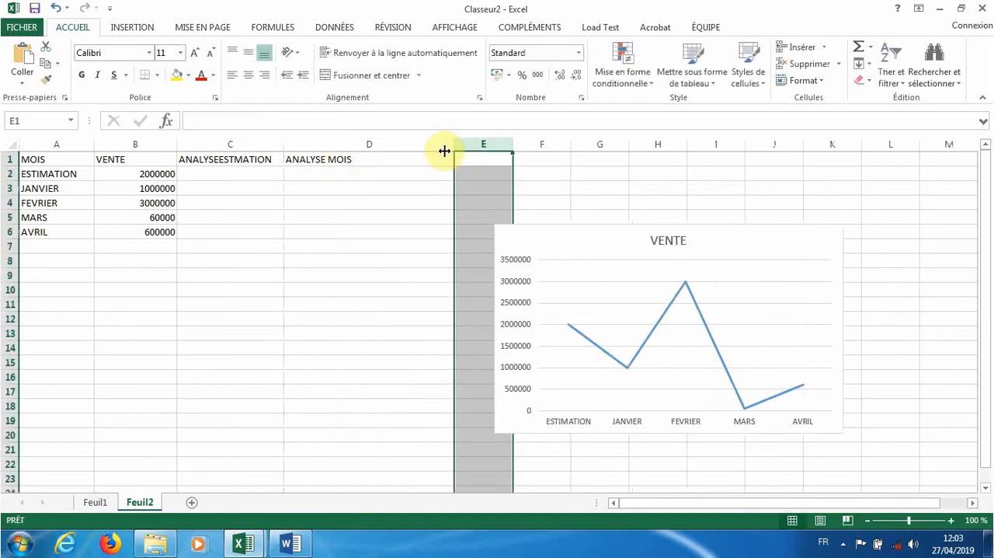
- Change the VENTE value for AVRIL in cell B6 to 60000
left_click(264, 178)
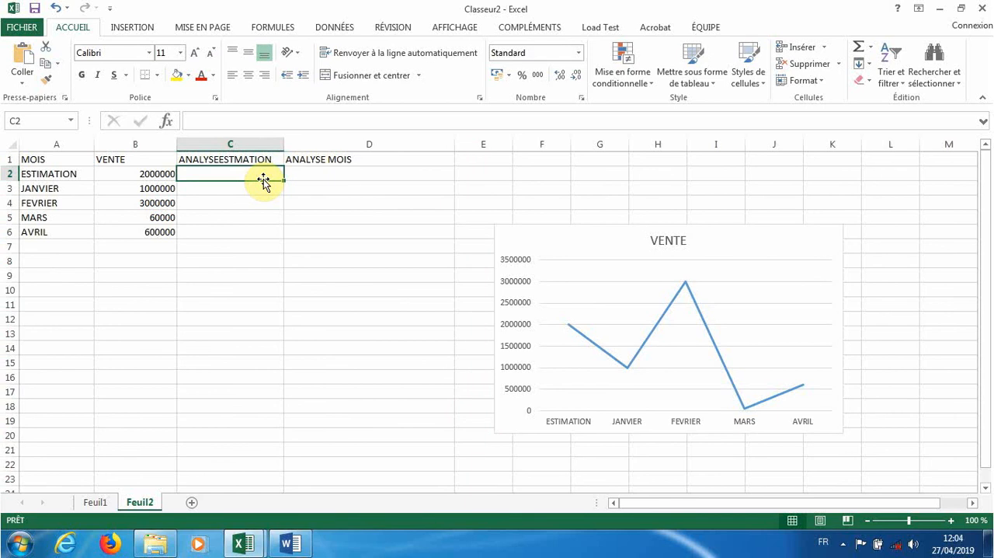
double_click(253, 191)
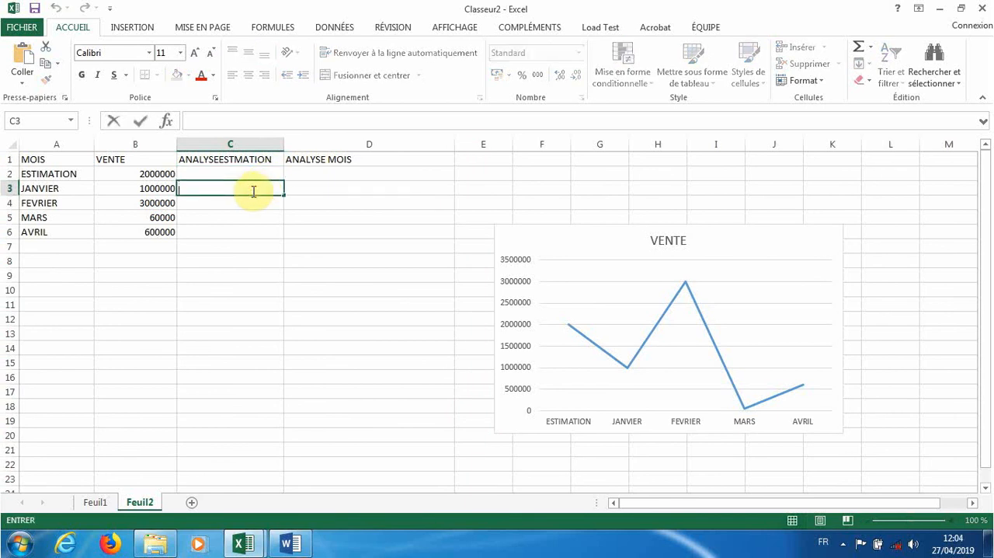
double_click(168, 231)
key("BackSpace")
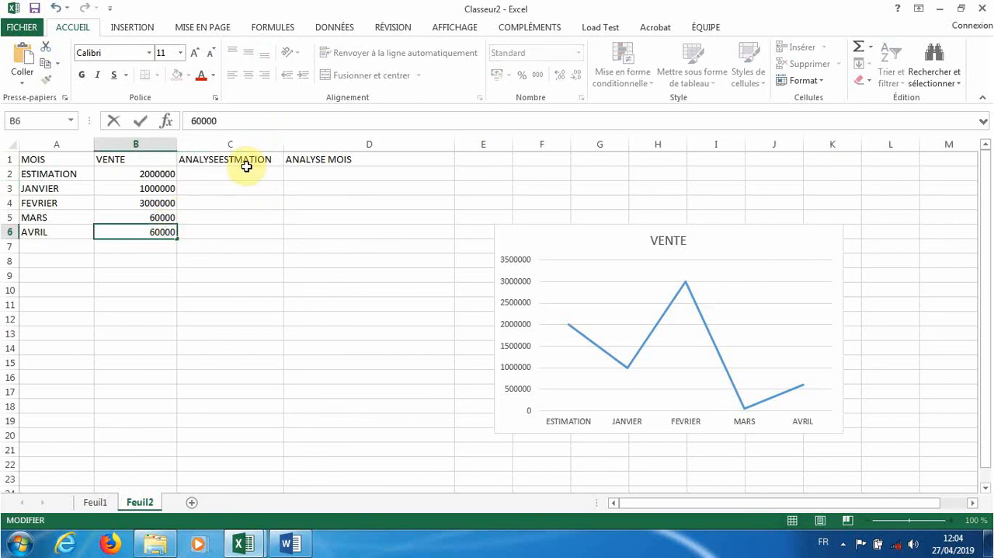
left_click(239, 175)
- Start an SI formula in cell C3 that tests whether B3>=B2
double_click(239, 175)
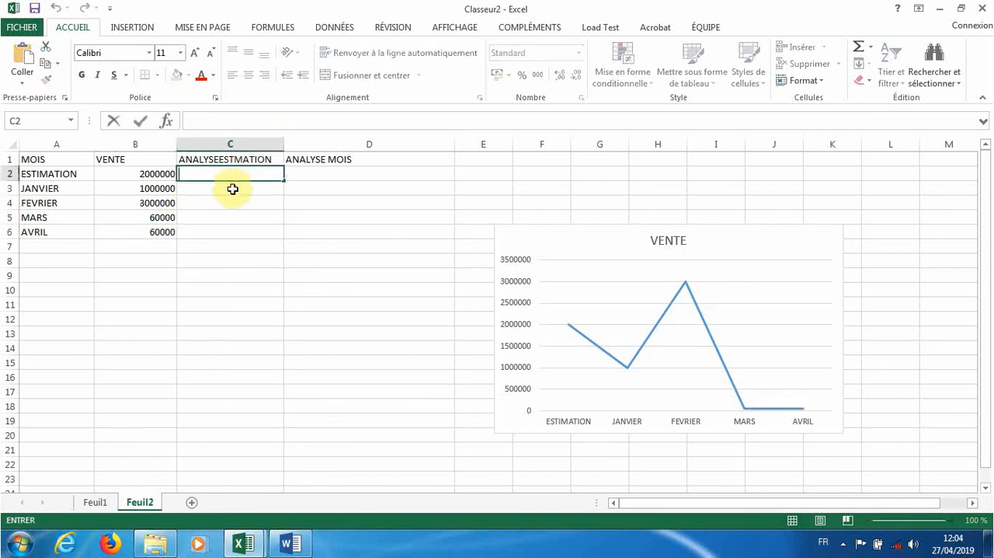
double_click(232, 192)
type("+")
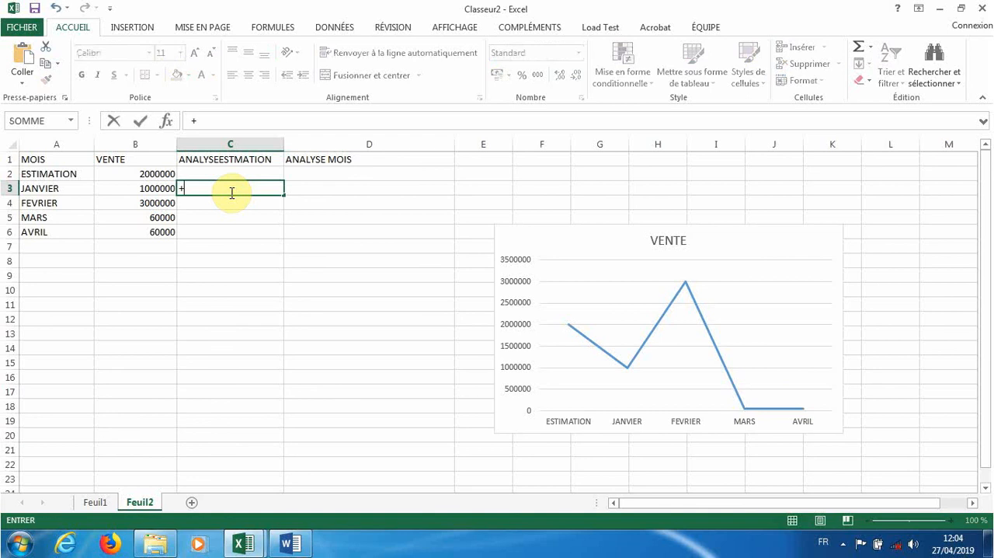
key("BackSpace")
type("=Si")
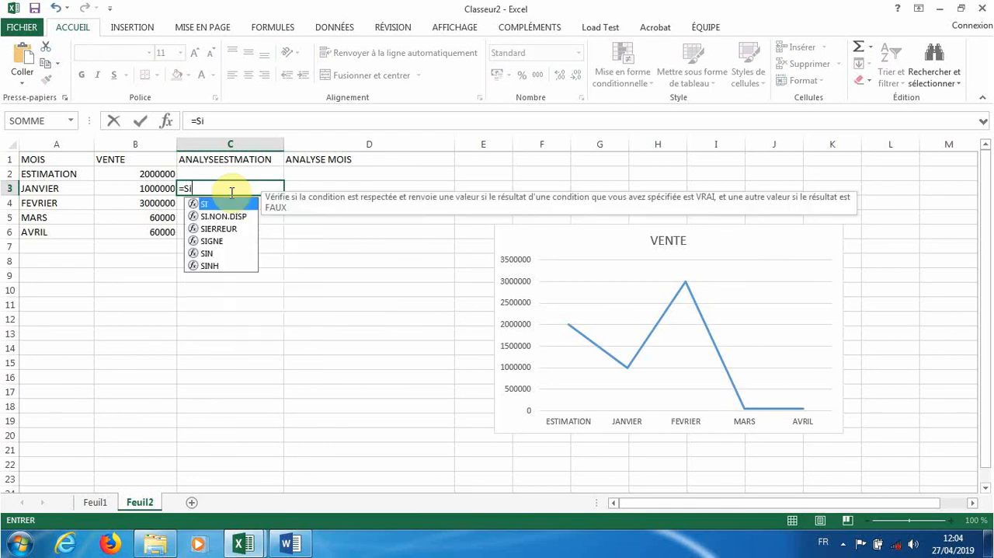
type("(")
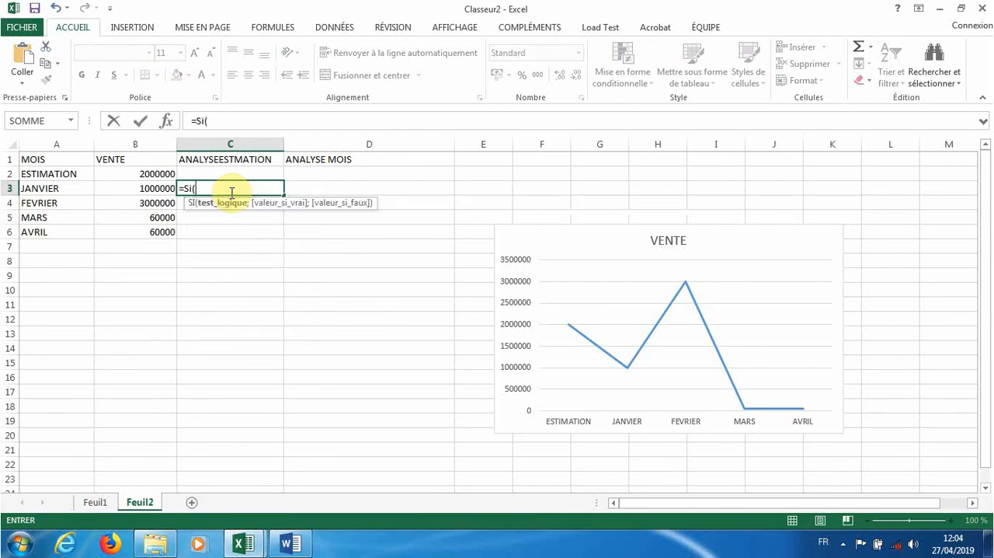
left_click(155, 187)
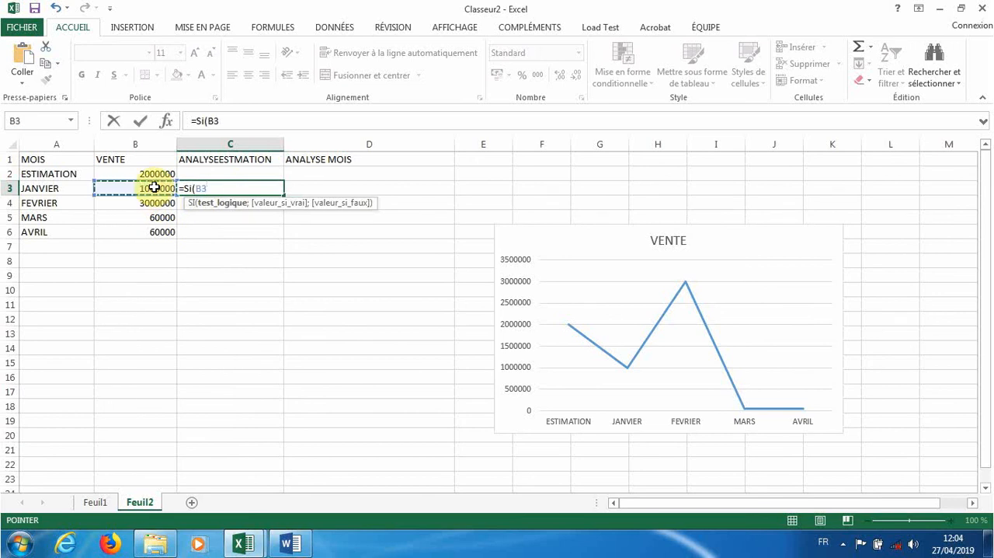
type(">")
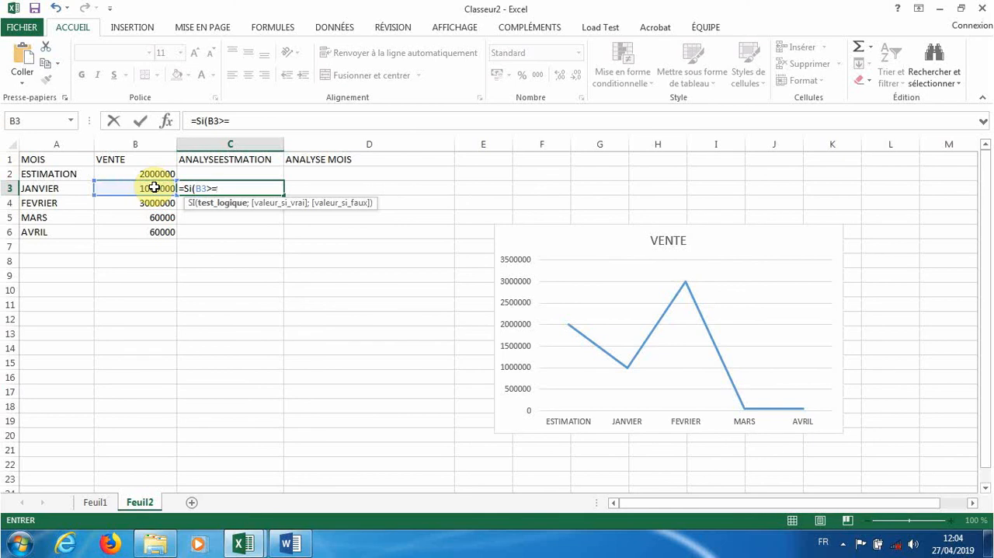
type("=")
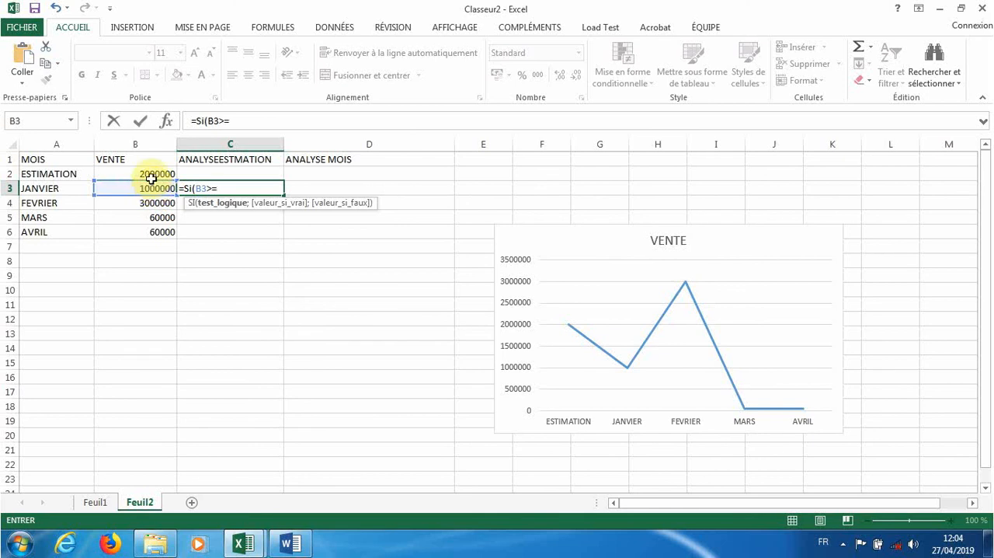
left_click(153, 174)
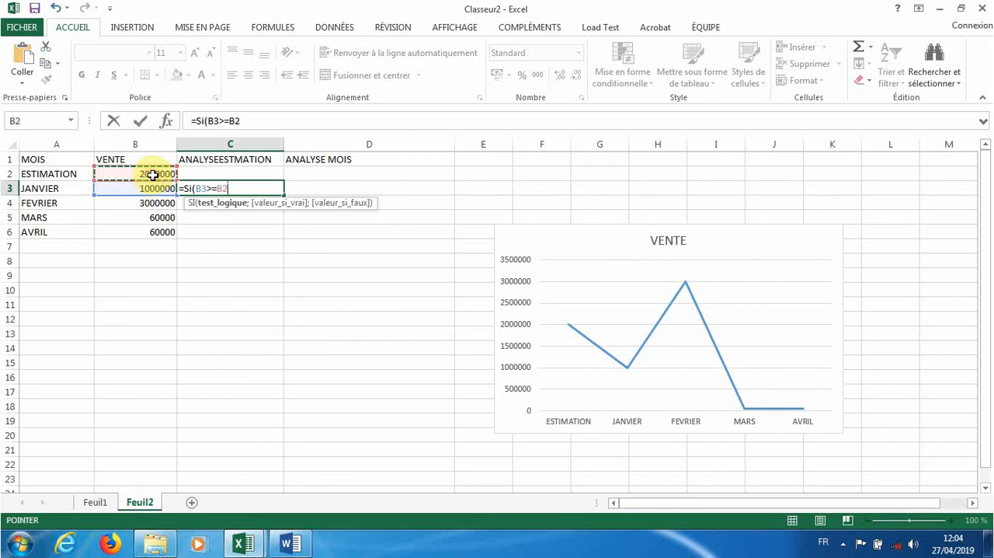
- Set the true result of the C3 formula to "objectif atteint"
type(";")
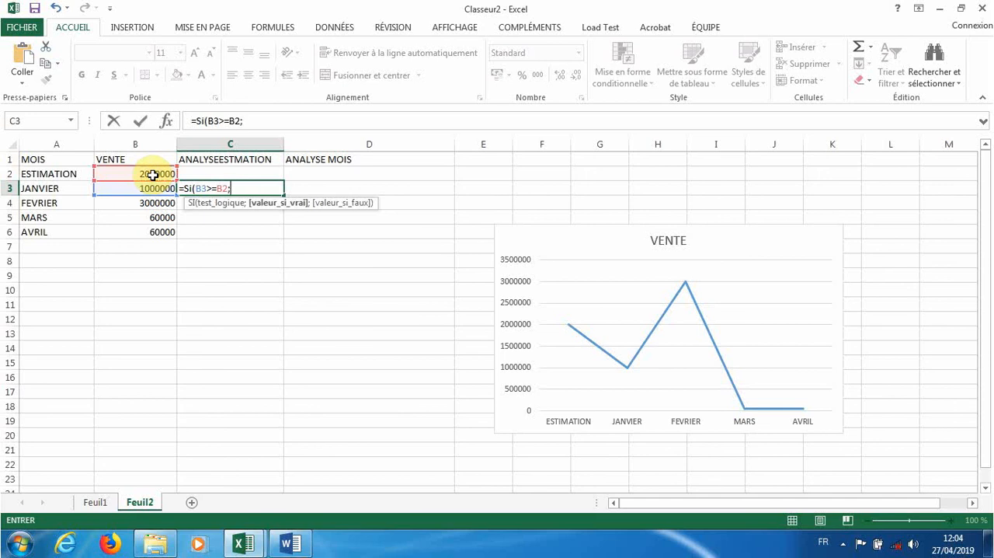
type("\"\"")
left_click(235, 188)
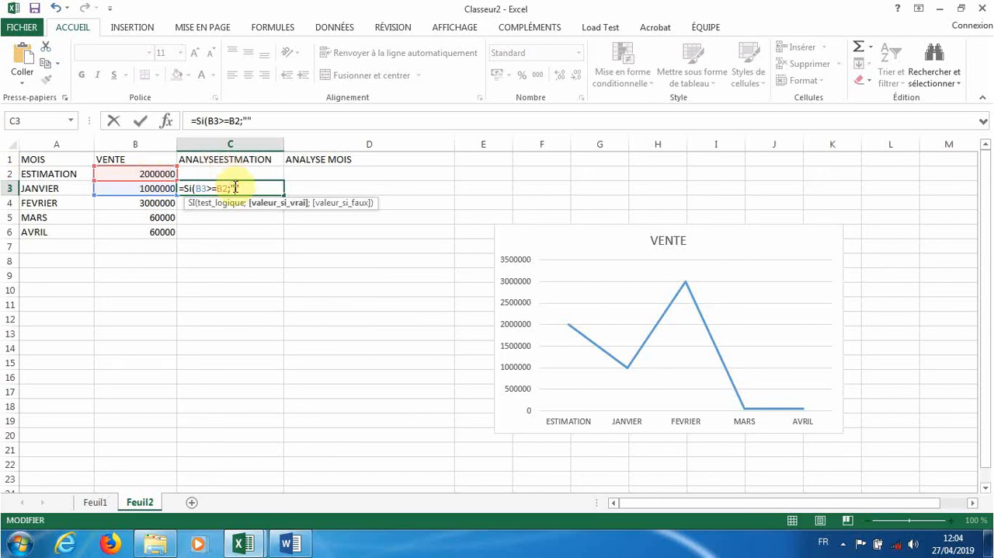
type("objectif atteu")
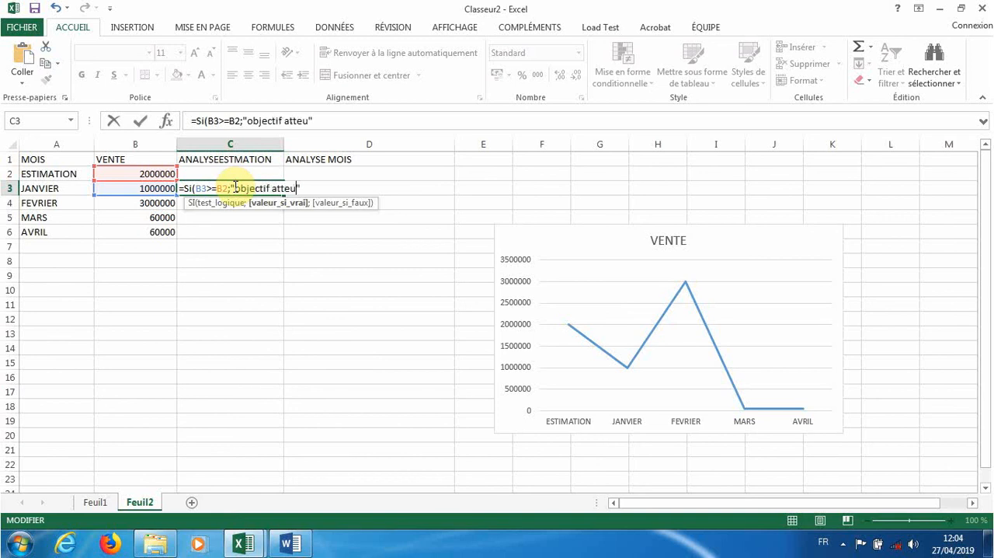
key("BackSpace")
type("int")
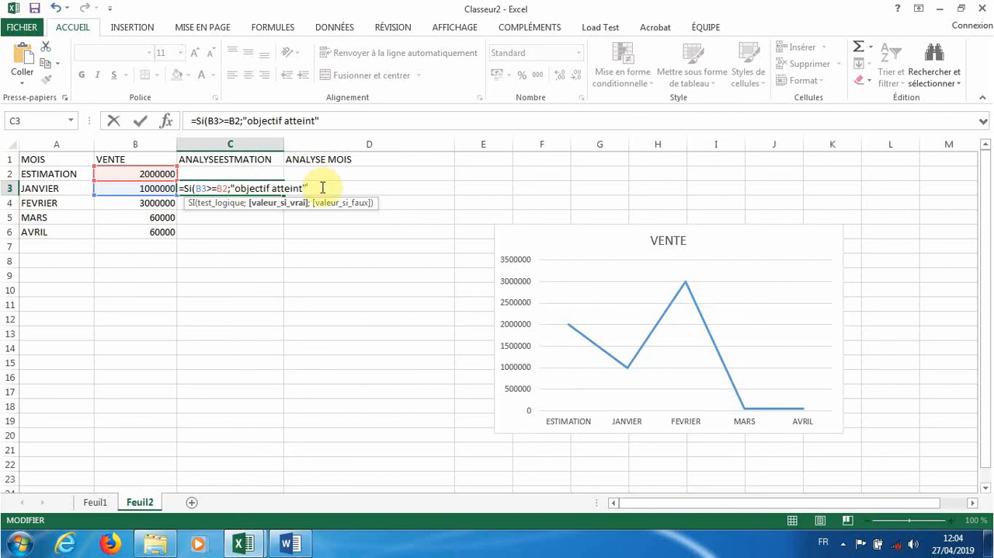
type("\";")
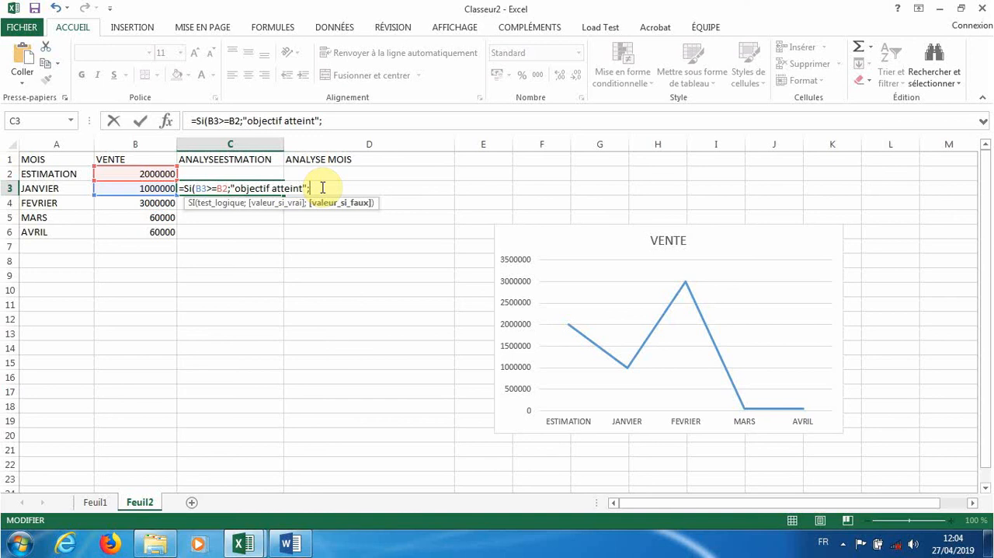
type("\"objectin non attei")
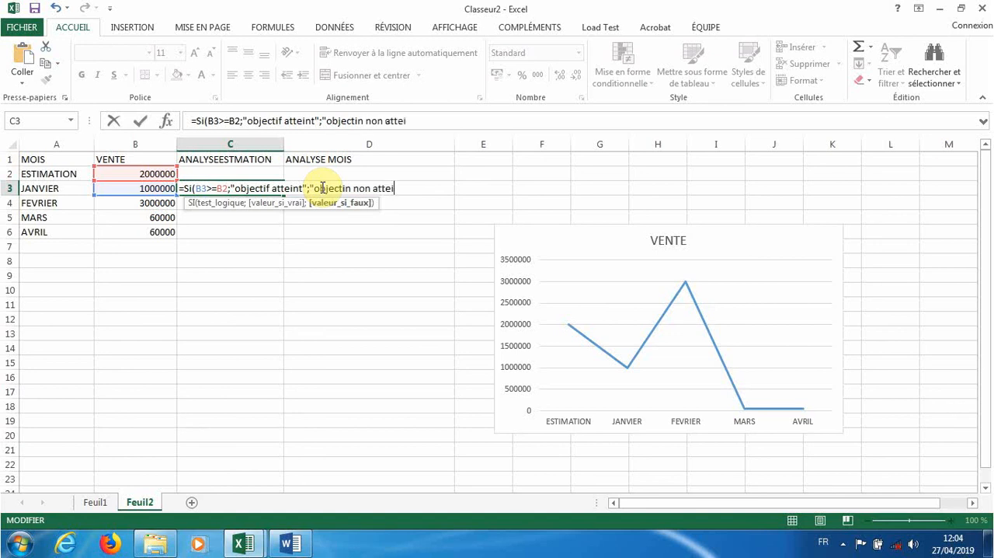
type("nt\")")
- Complete the C3 formula with the false result "objectin non atteint" and fill it down to cell C6
key("Return")
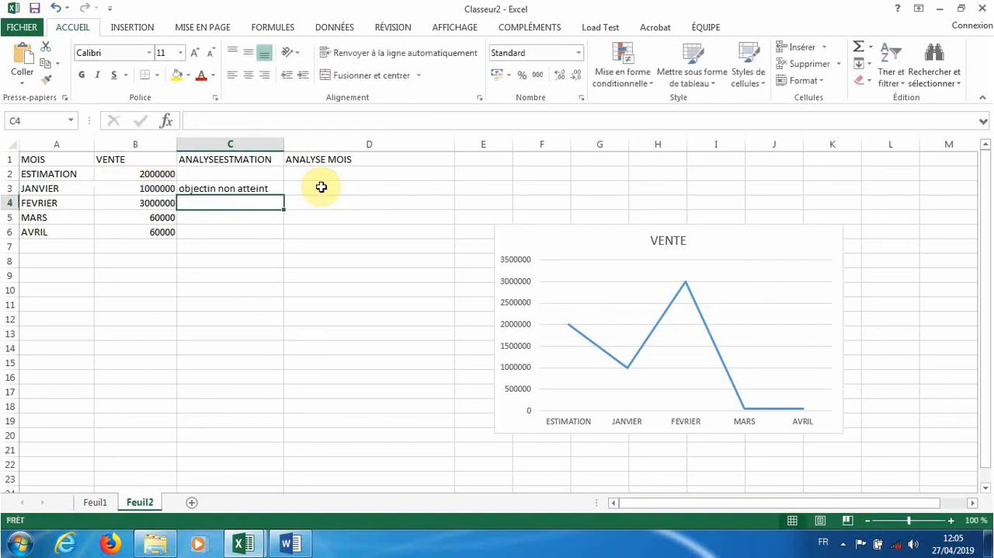
left_click(247, 190)
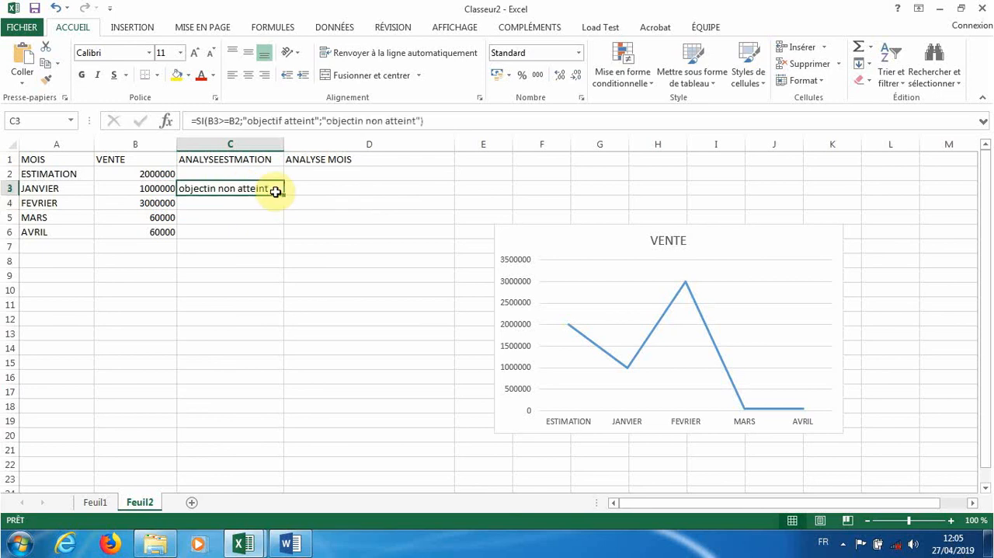
left_click_drag(276, 193, 274, 235)
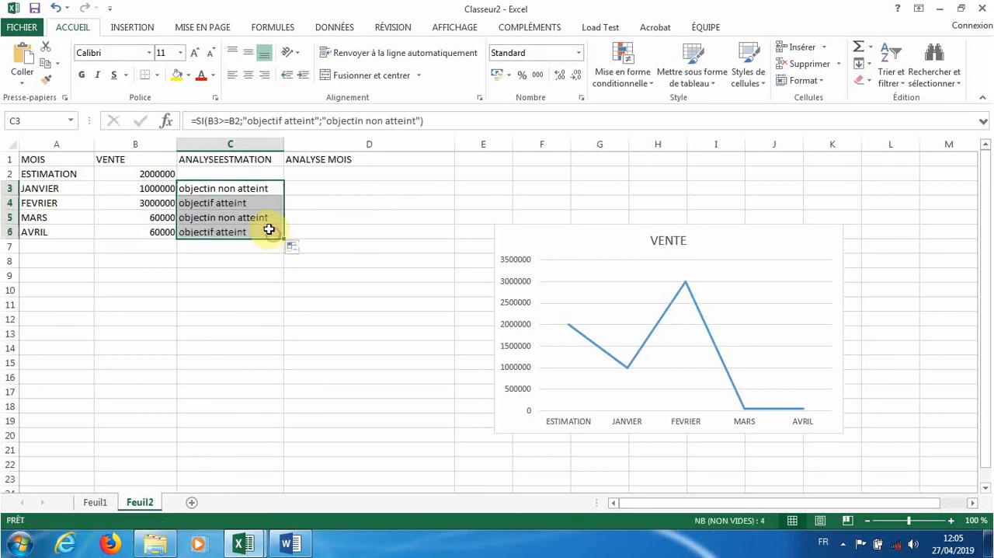
- Change the test in the C4 formula to B4>=B2 so FEVRIER is compared with the estimate
double_click(212, 202)
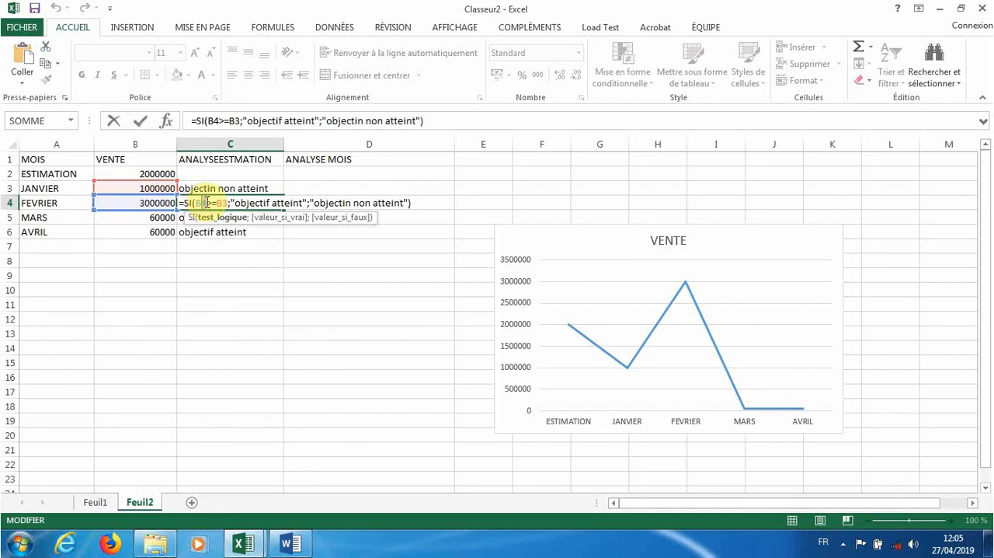
left_click_drag(207, 202, 226, 202)
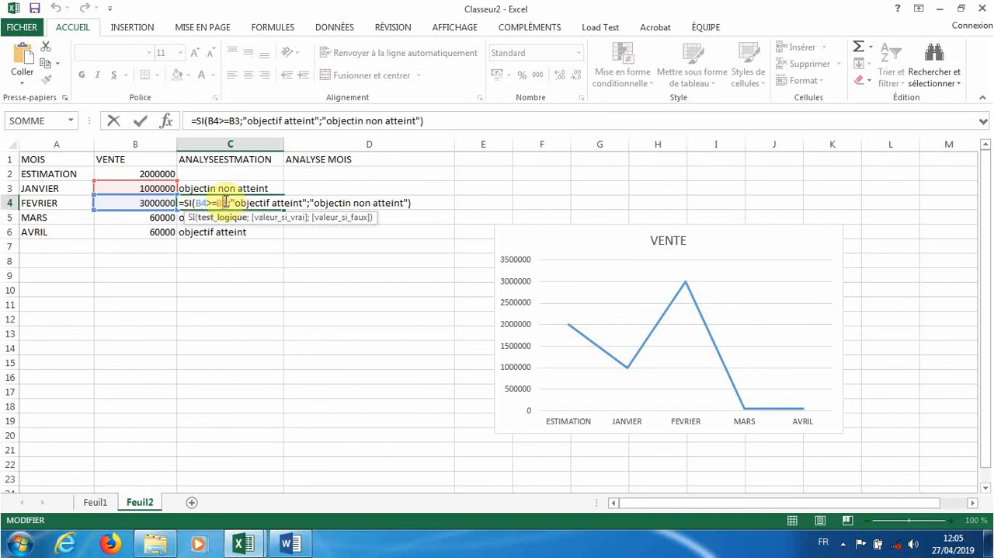
type("é")
key("BackSpace")
type("2")
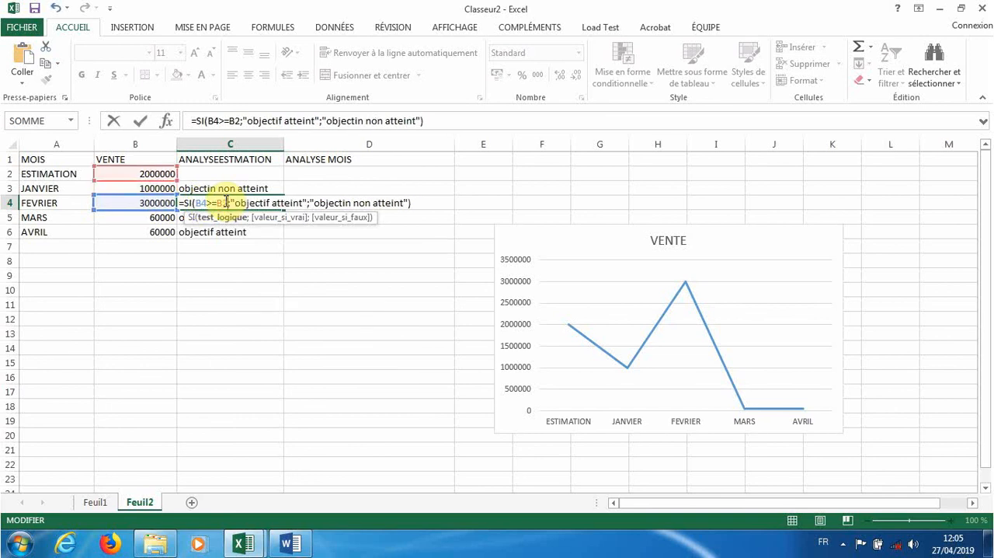
key("Return")
- Point the comparisons for MARS and AVRIL at the estimate, using B5>=B2 in C5 and B6>=B2 in C6
double_click(230, 223)
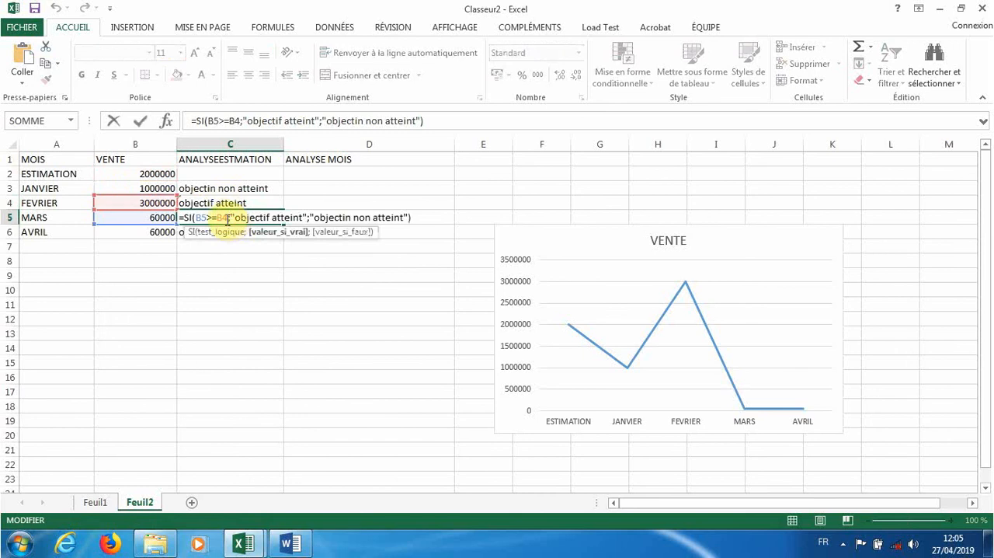
left_click_drag(229, 218, 223, 218)
type("2")
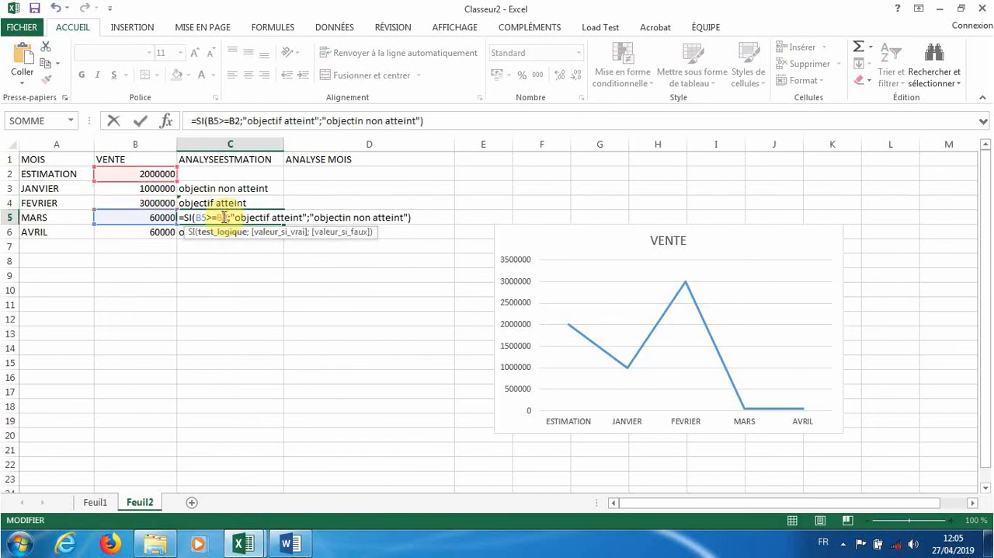
key("Return")
double_click(234, 232)
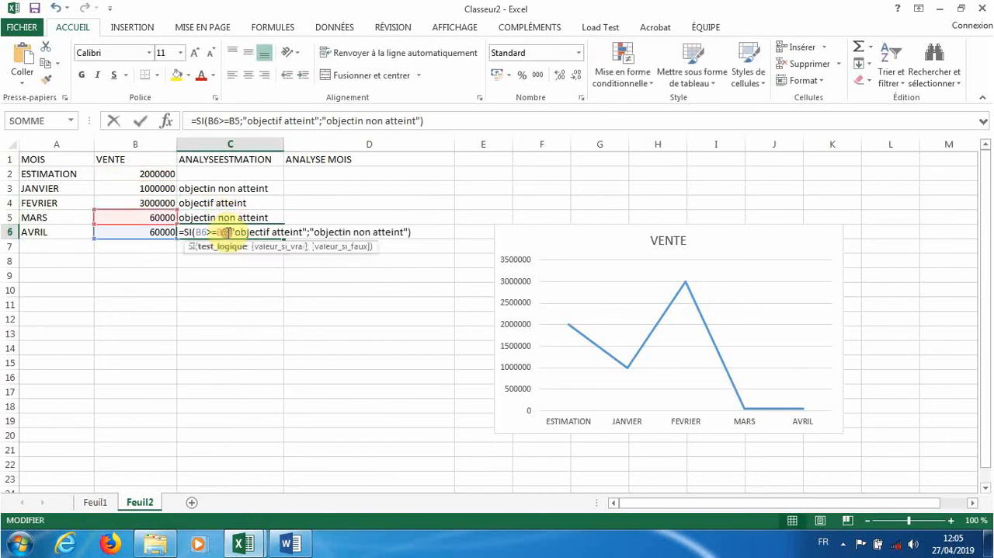
left_click_drag(229, 232, 222, 232)
type("2")
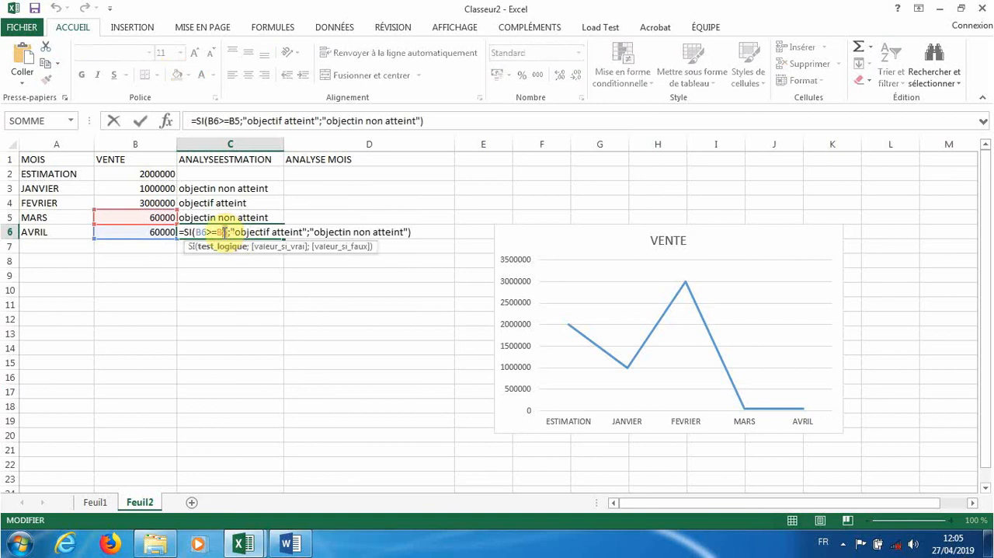
key("Return")
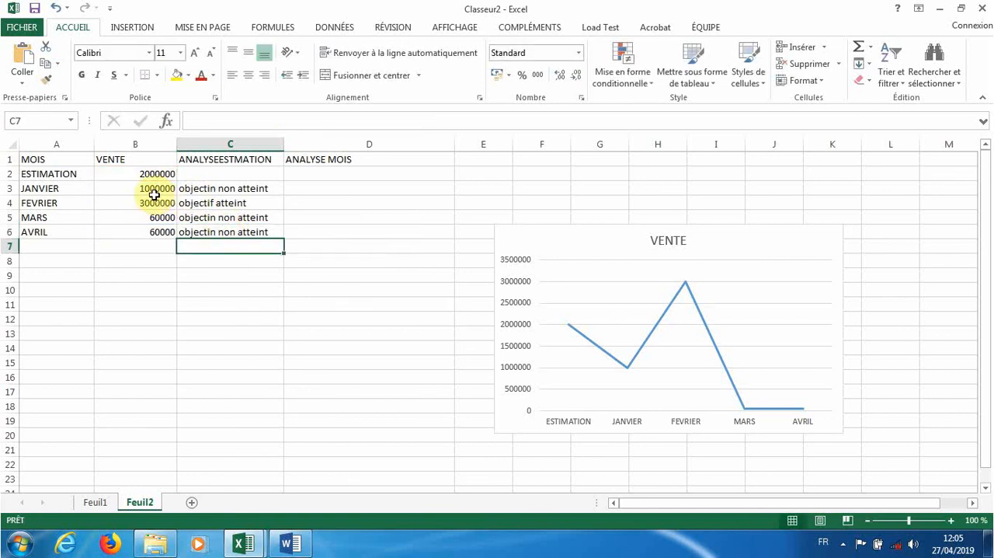
left_click(210, 232)
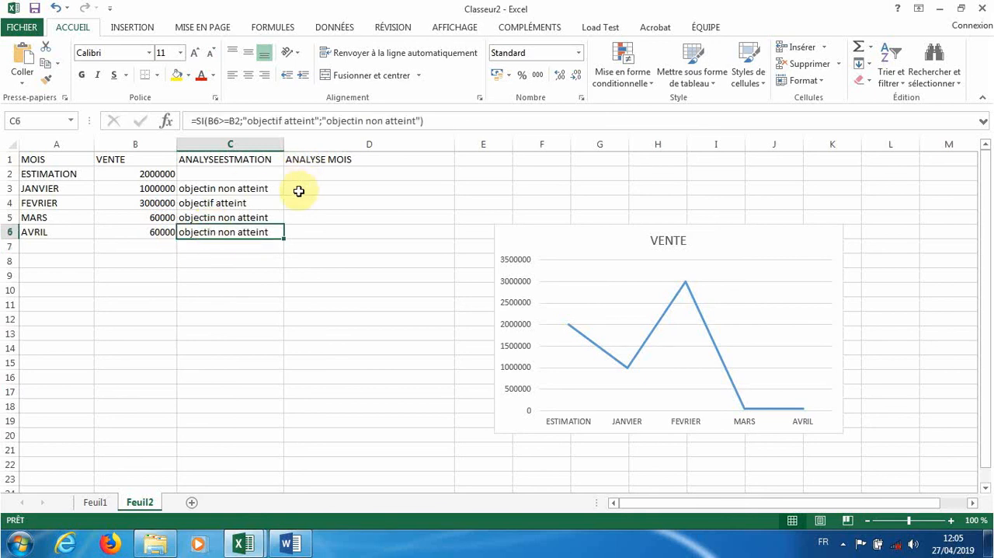
double_click(260, 188)
key("Return")
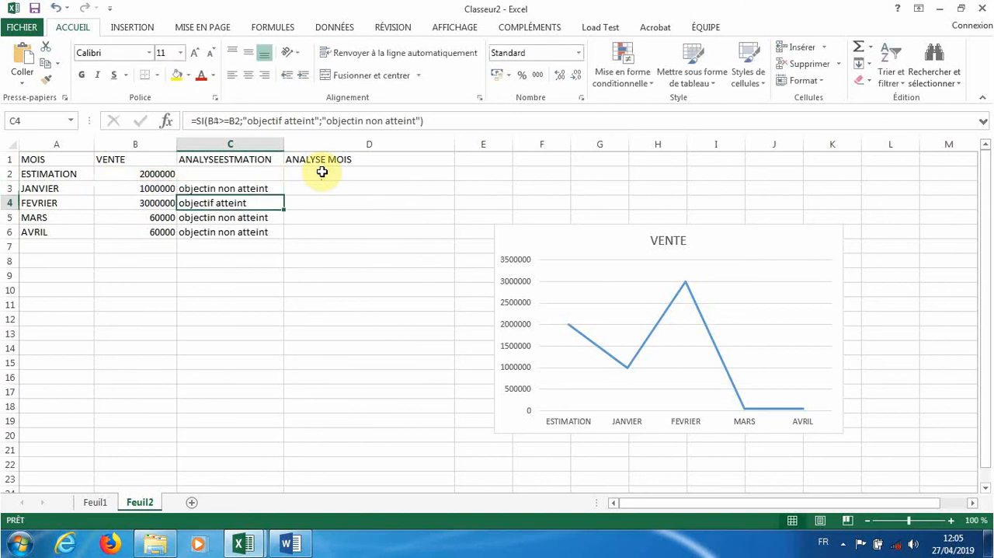
- Start an SI formula in cell D3 under ANALYSE MOIS that tests whether B3>B2
left_click(315, 189)
type("+")
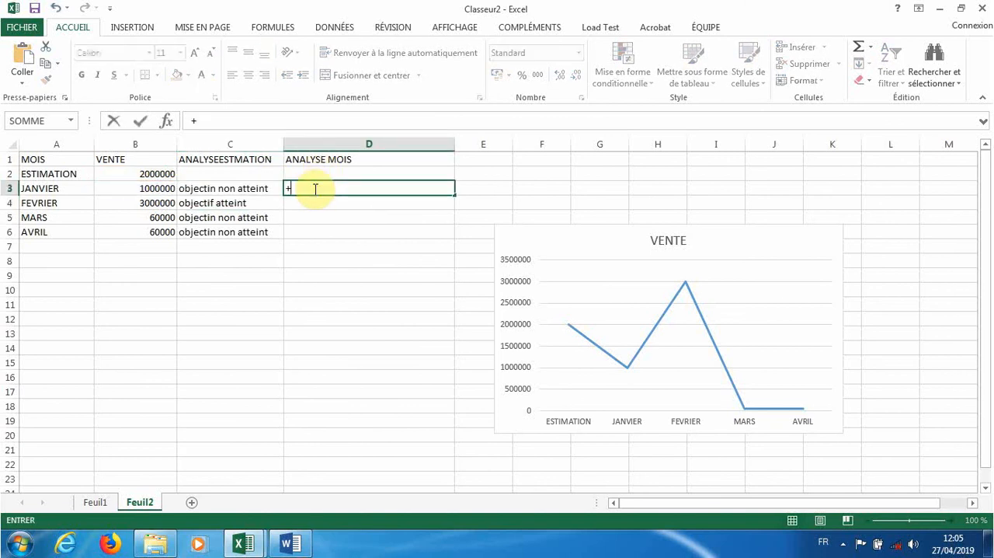
key("Escape")
type("=si")
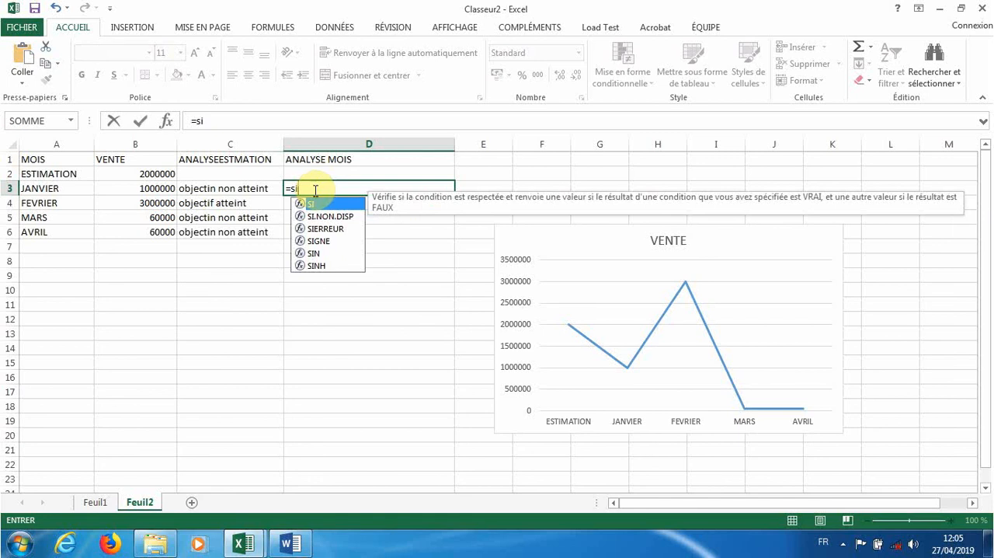
type("(")
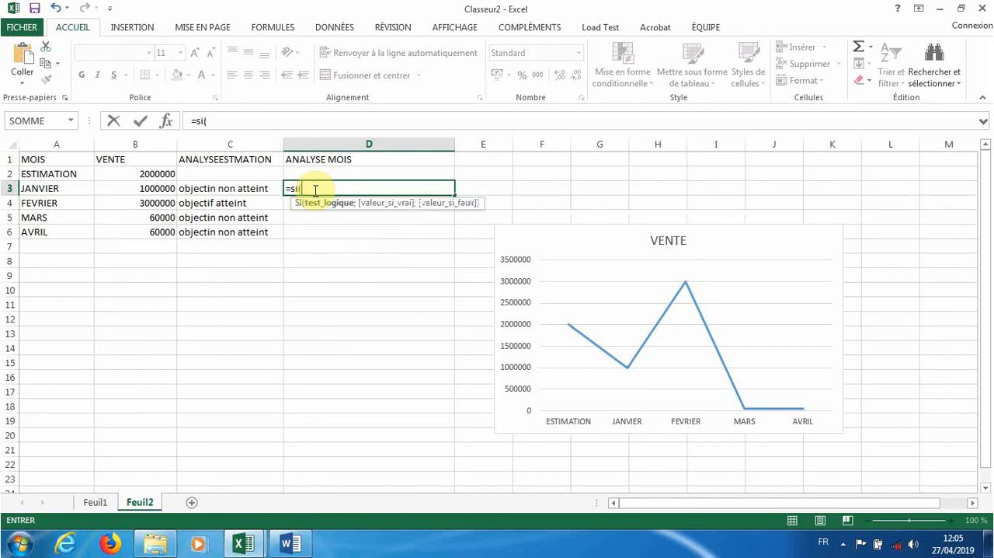
left_click(152, 190)
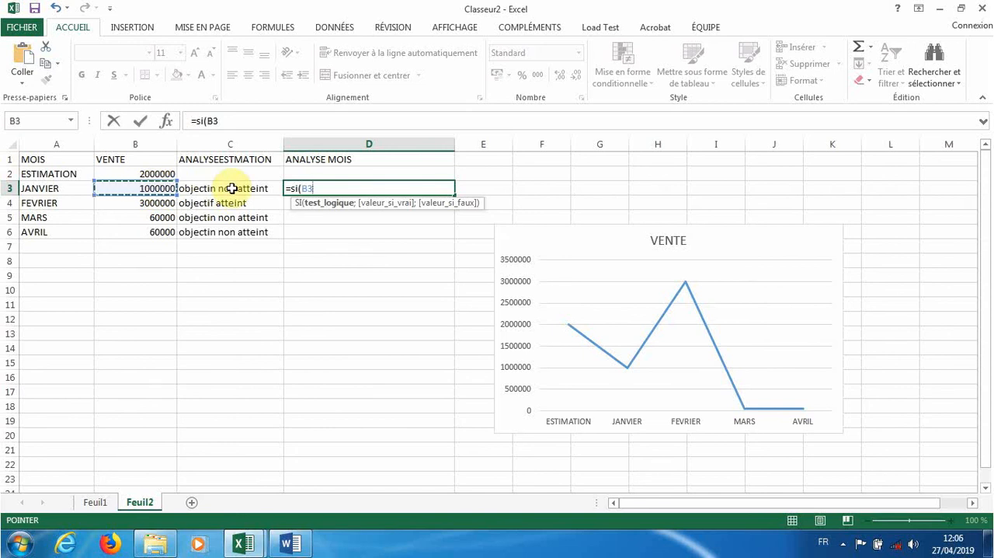
type(">")
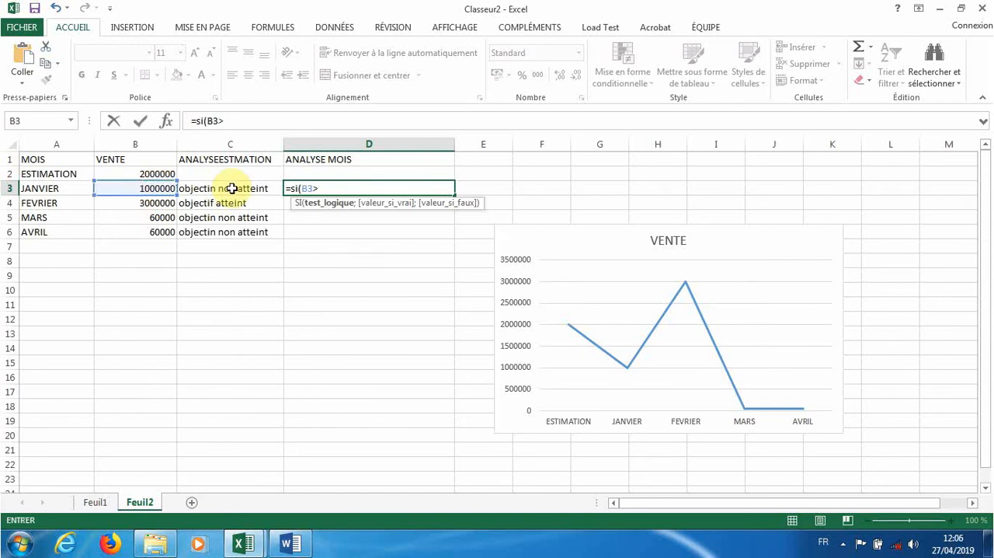
left_click(145, 172)
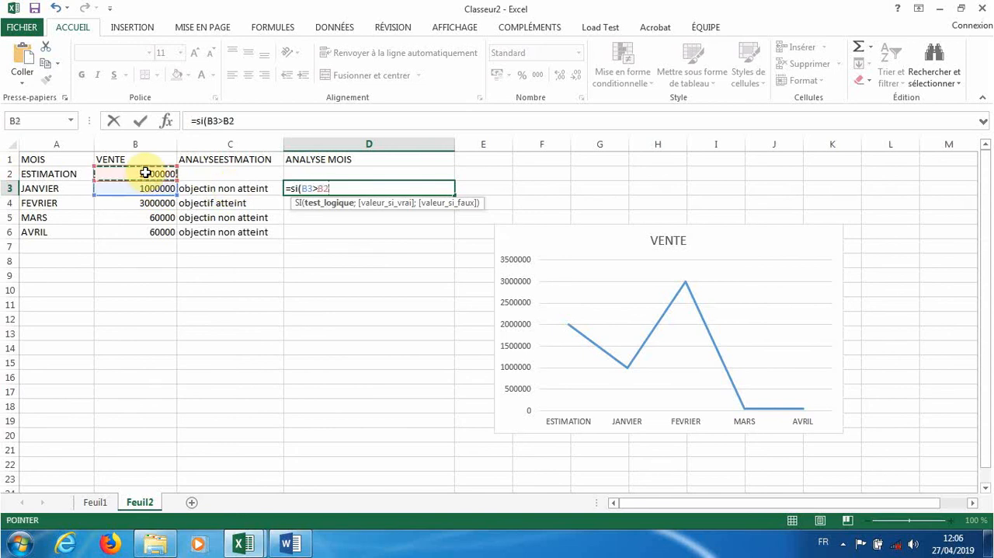
- Add "grimper" as the true result of the SI formula in cell D3
type(";\"")
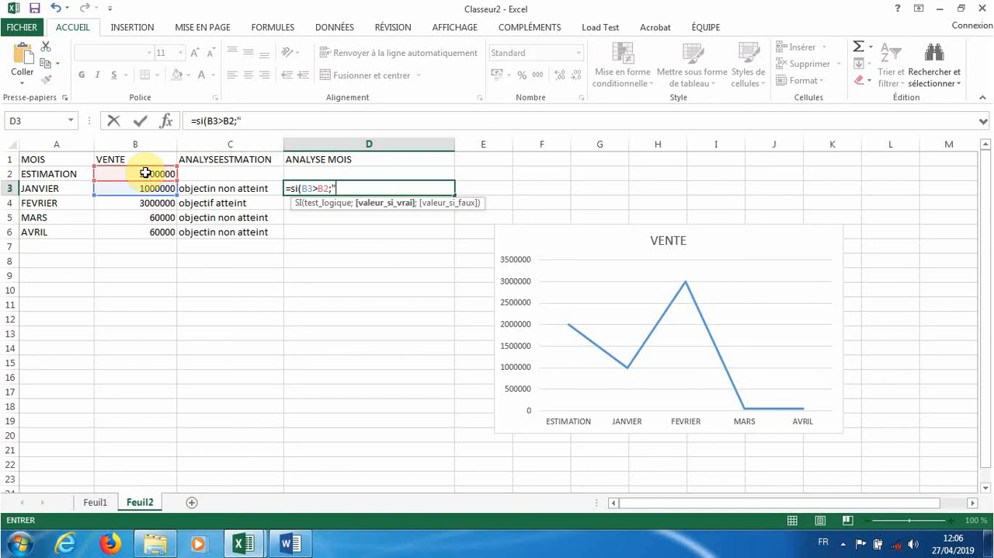
type("grimper\";si")
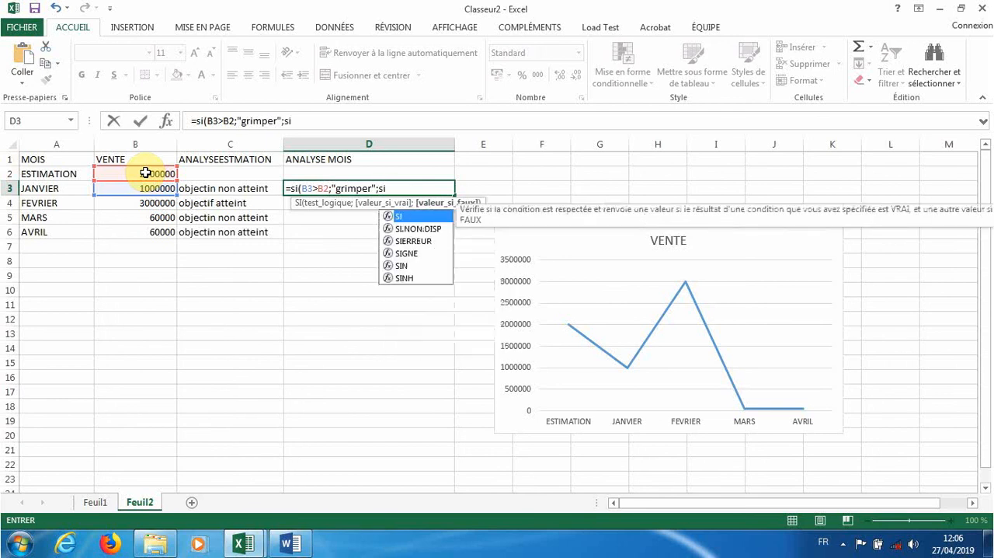
type("(")
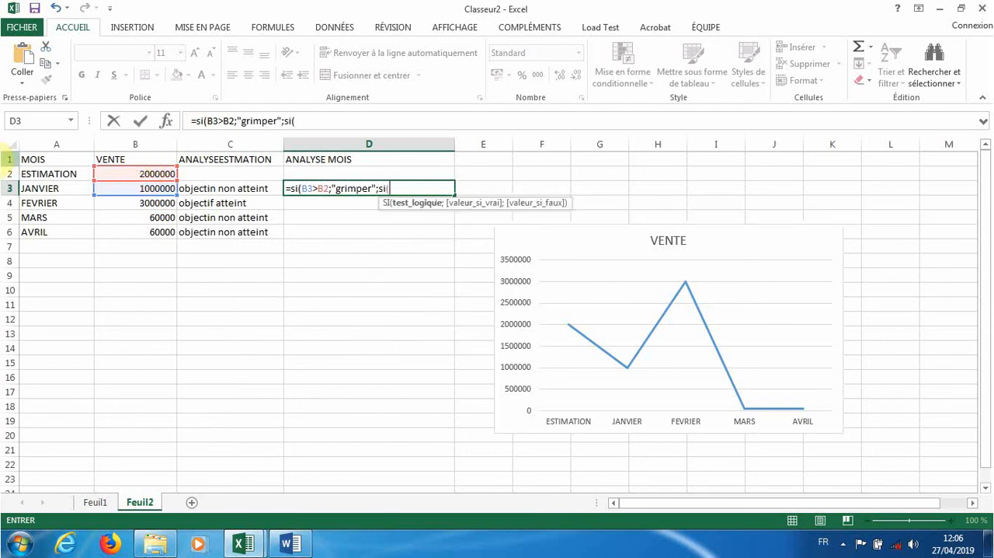
- Nest a second SI as the false result in D3, testing B3<B2 and returning "chuter" when true
left_click(122, 188)
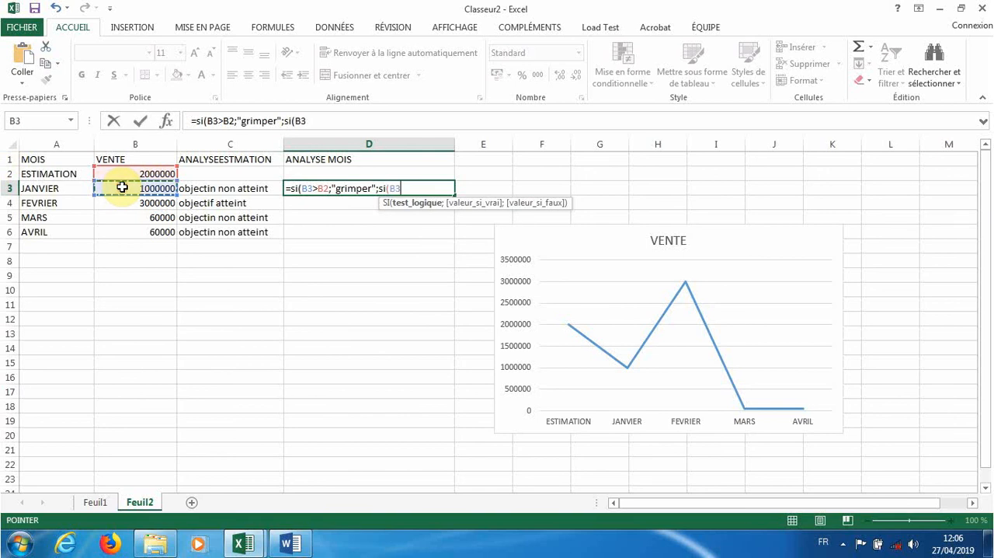
type(">")
left_click(137, 174)
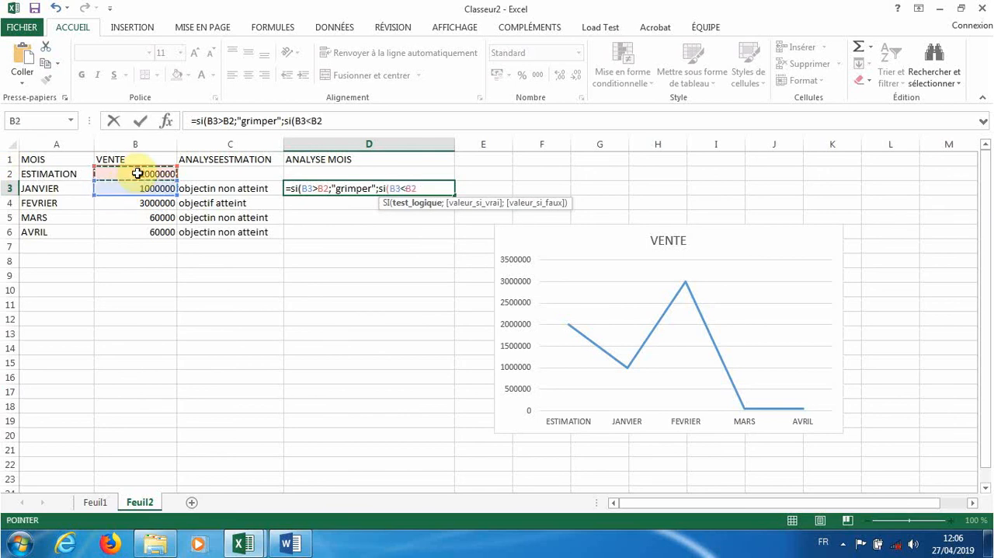
type(";")
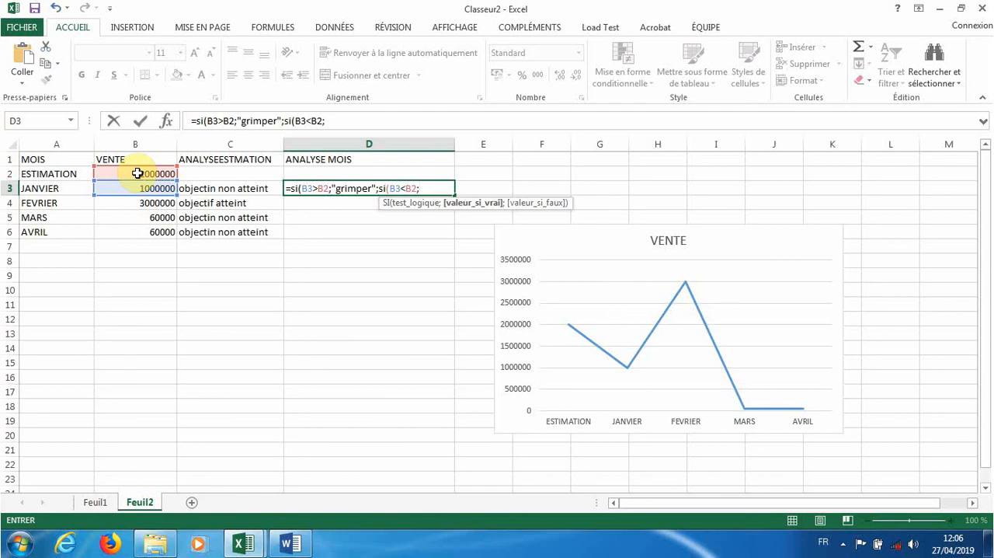
type("\"chuter\";\"")
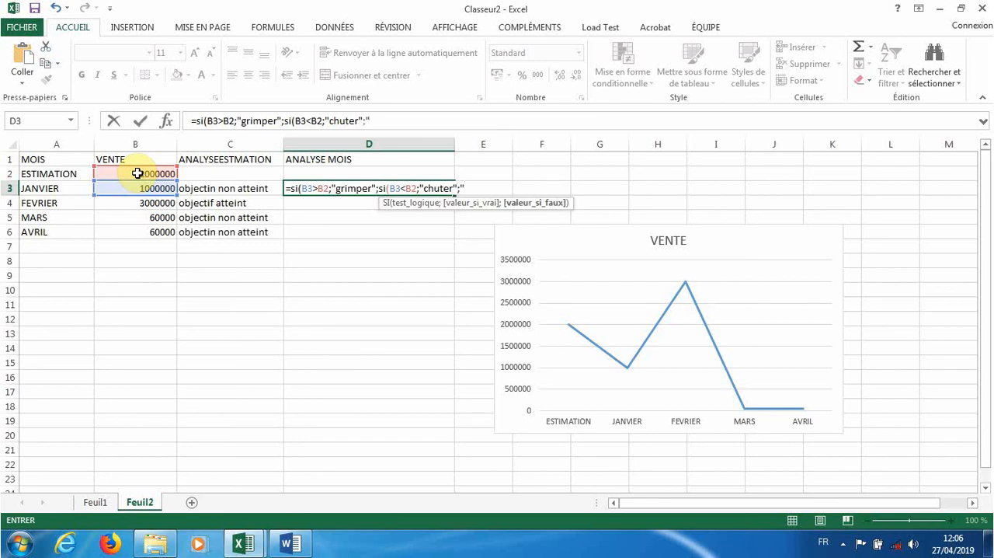
type("stable\"))")
- Complete the nested D3 formula with the false result "stable" and fill it down to cell D6
key("Return")
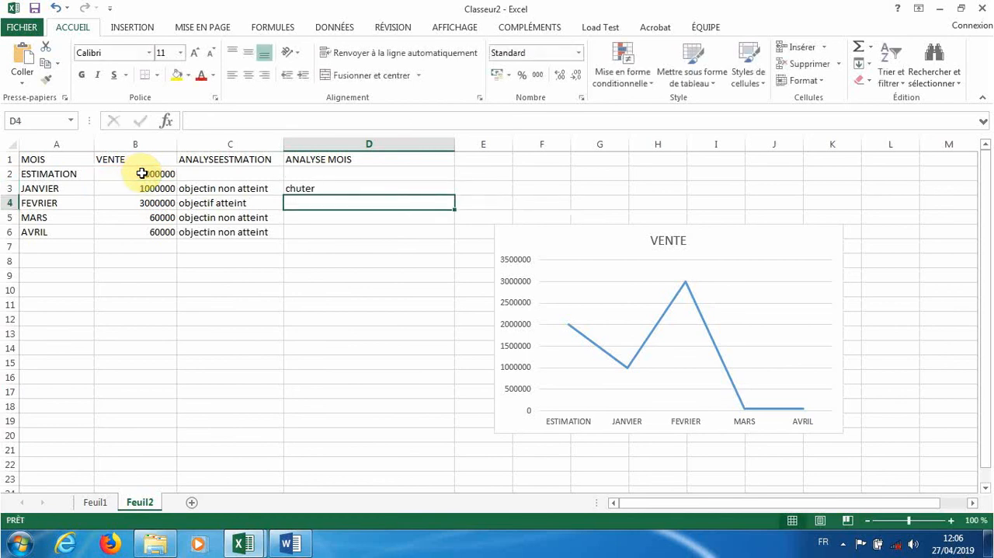
left_click(297, 188)
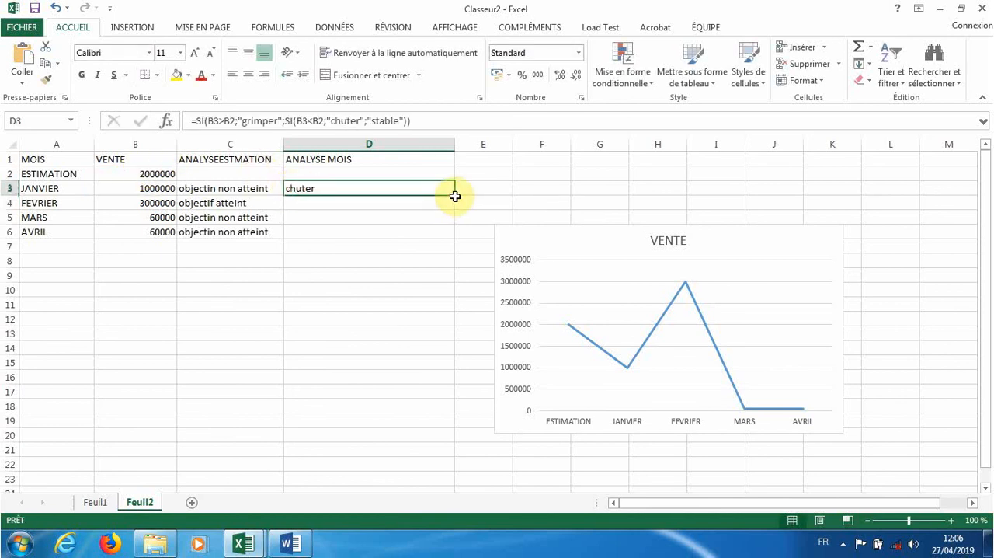
left_click_drag(453, 194, 439, 234)
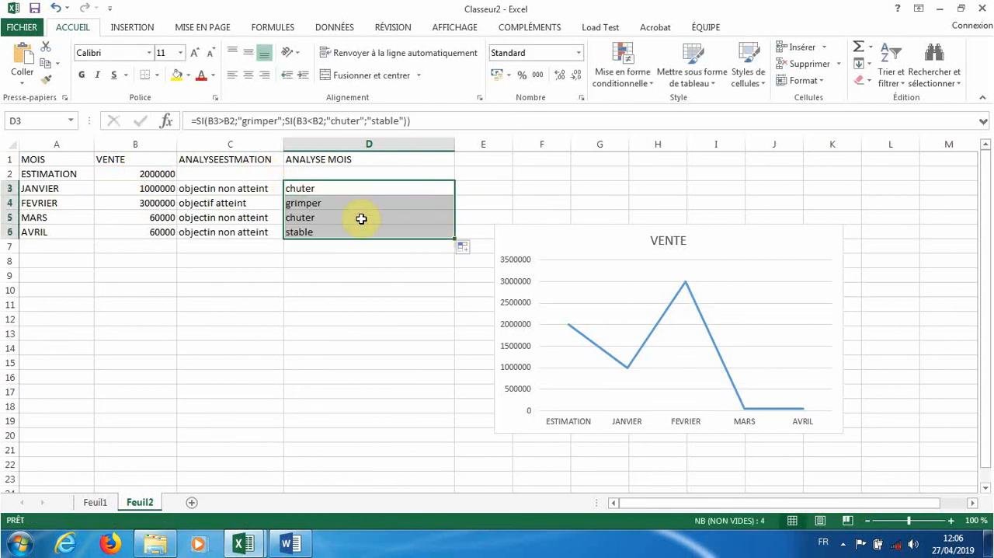